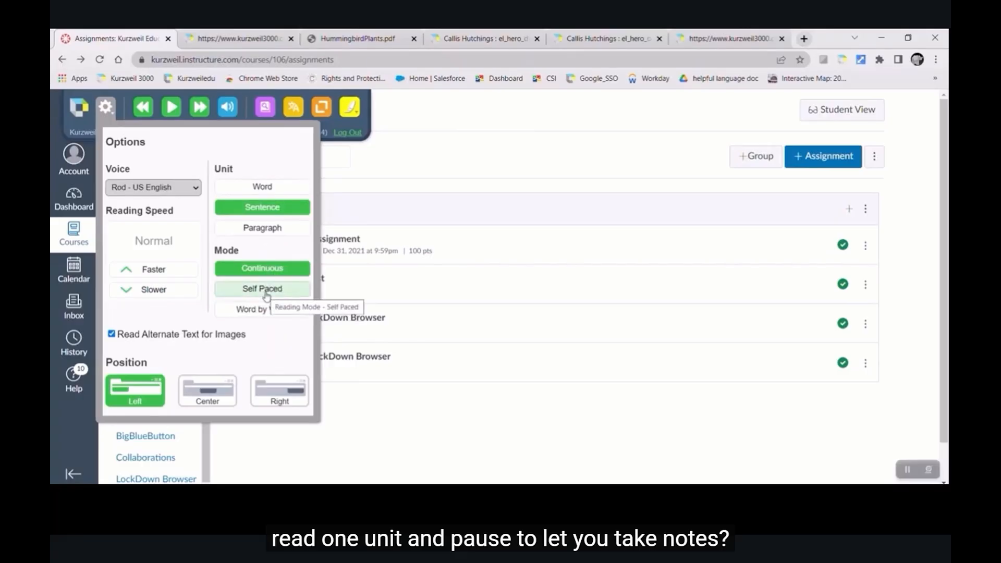
Step: Close the reading options, open the Reading Assignment and read its first sentence aloud briefly before pausing
click(360, 218)
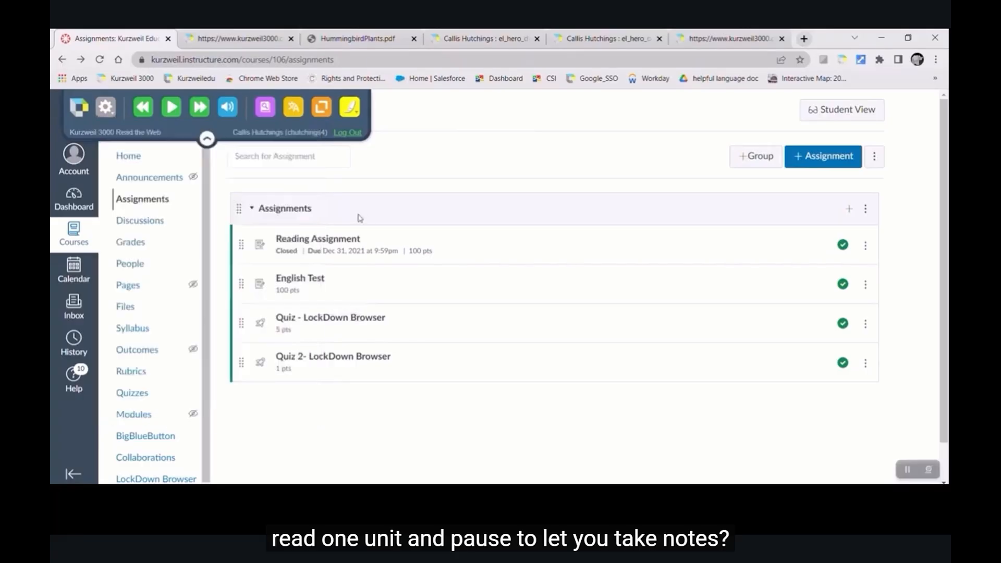
click(319, 240)
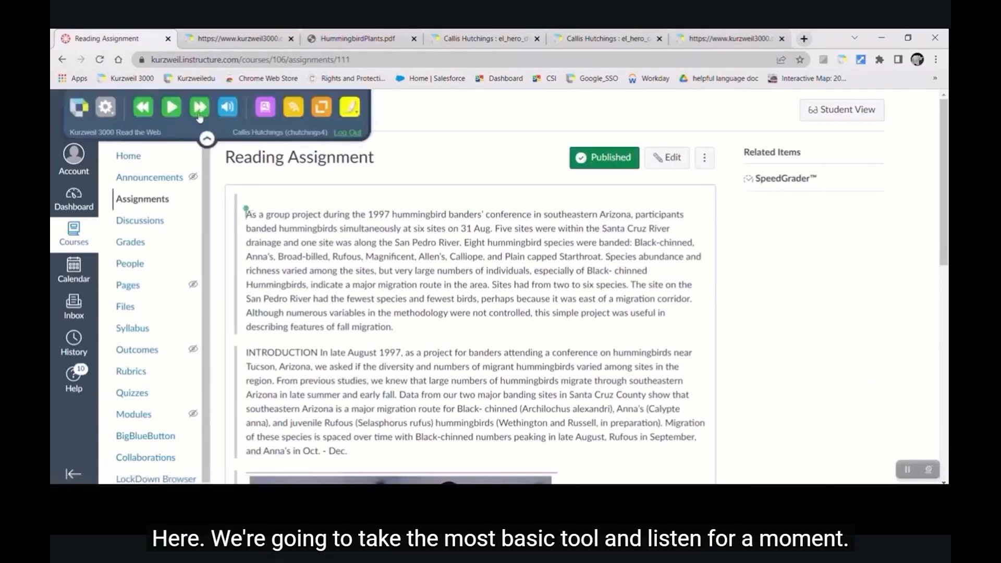
click(171, 109)
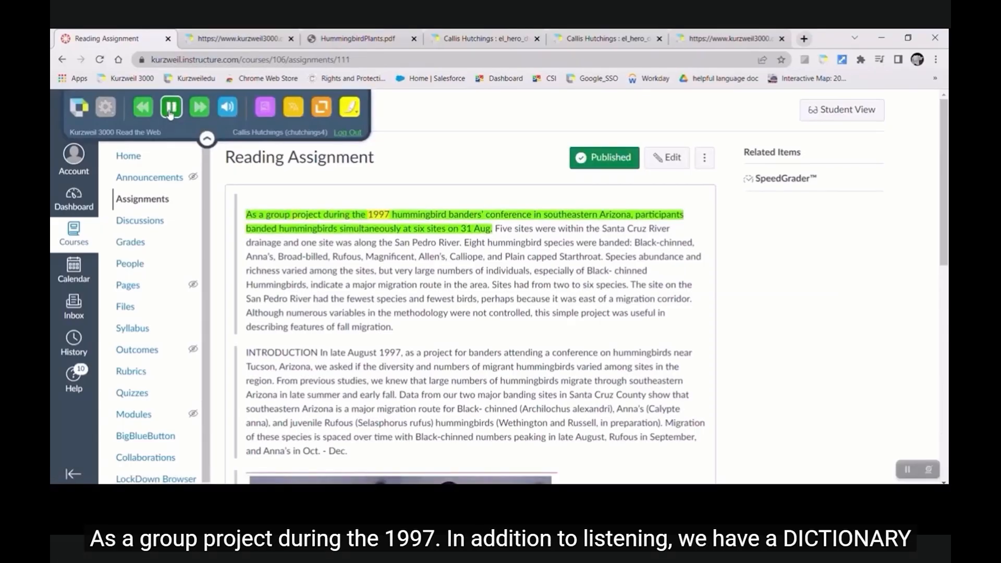
click(170, 109)
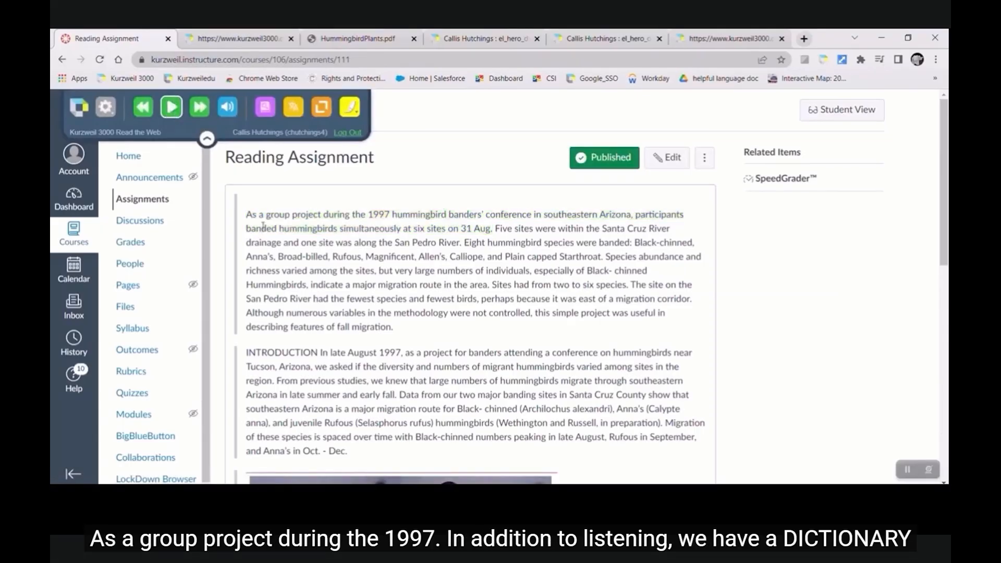
Step: Look up "hummingbird" from the assignment text in the American Heritage Dictionary
click(265, 109)
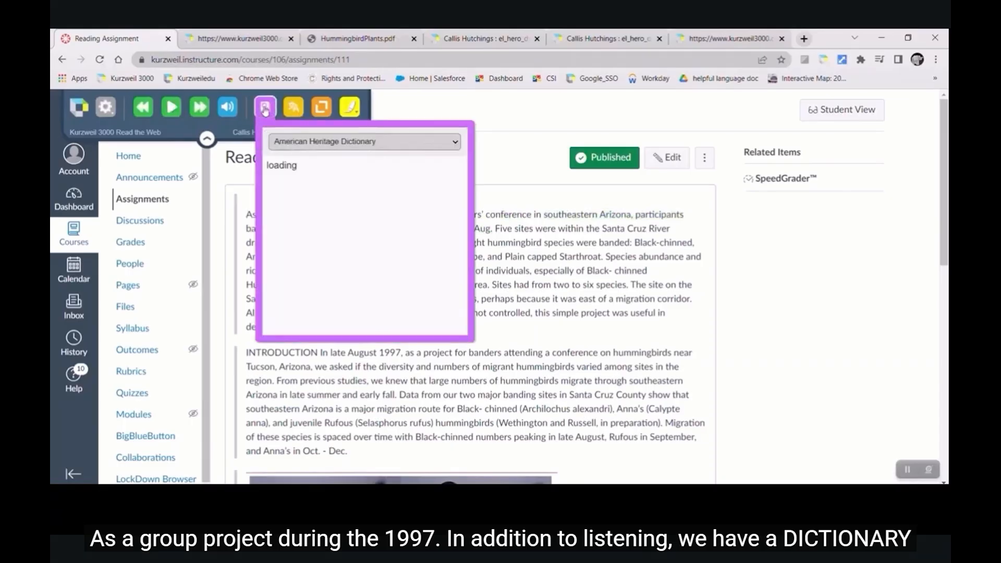
click(365, 142)
click(396, 96)
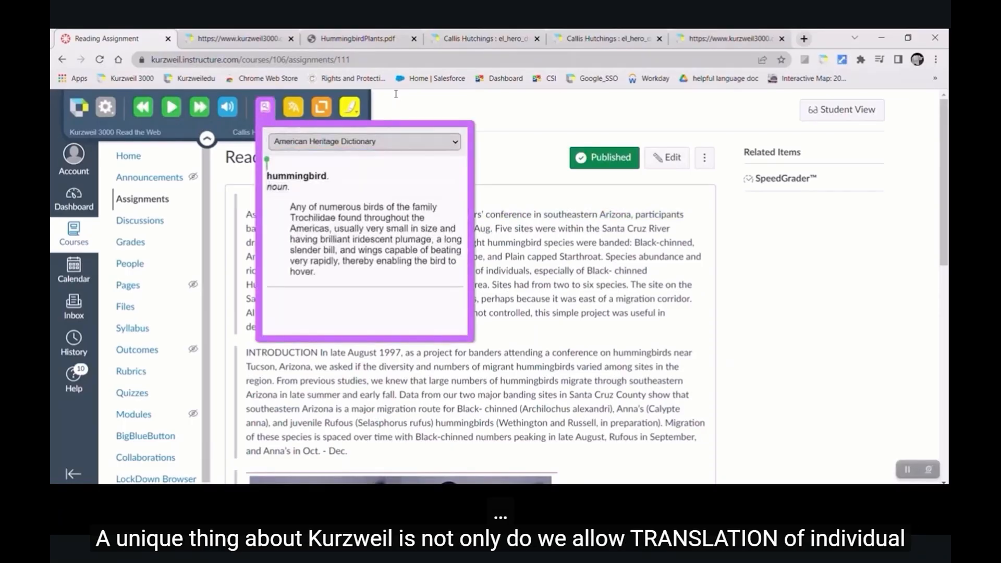
Step: Translate the assignment's entire first paragraph into Spanish
drag(399, 330, 250, 215)
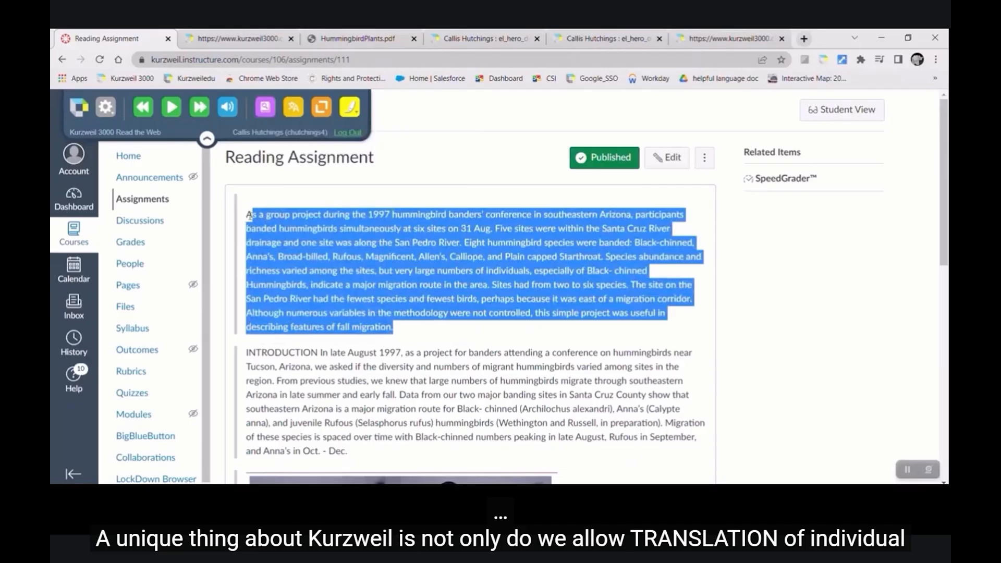
click(294, 109)
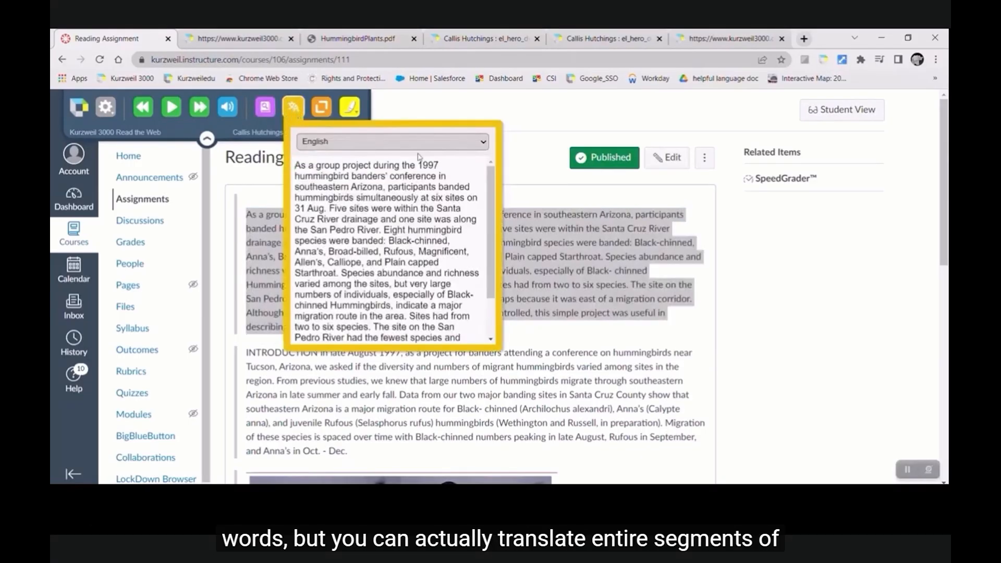
click(485, 142)
click(410, 204)
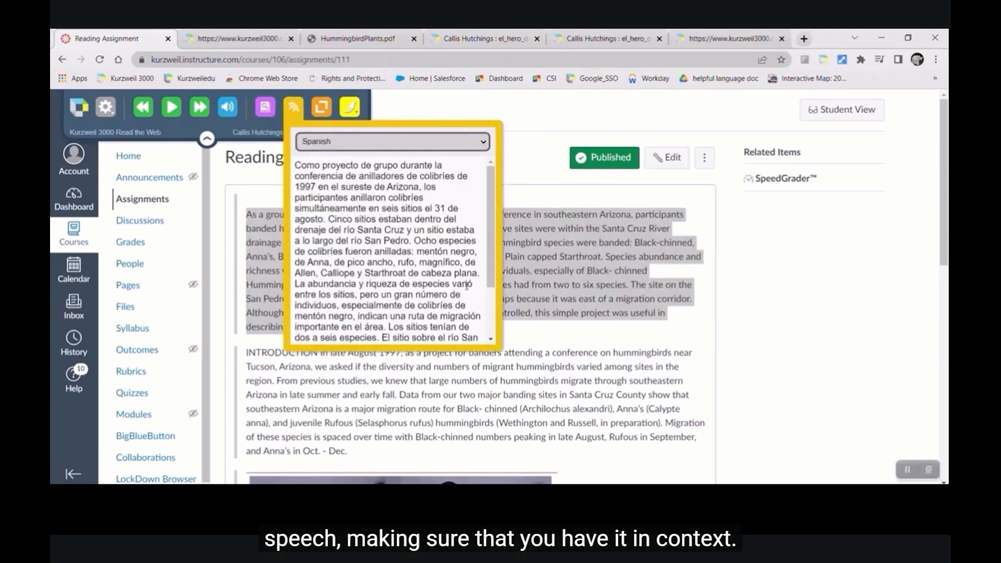
click(485, 142)
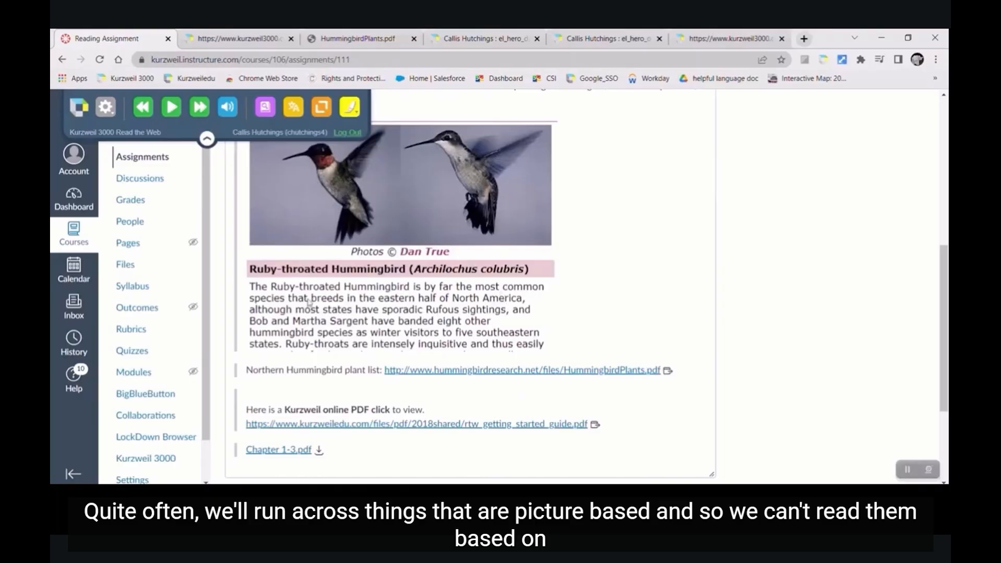
Step: Capture the Ruby-throated Hummingbird heading and text from the picture and open the capture in Kurzweil 3000 for reading
drag(419, 290, 389, 312)
click(321, 108)
mouse_move(240, 257)
mouse_down()
mouse_move(481, 345)
mouse_move(572, 361)
mouse_up()
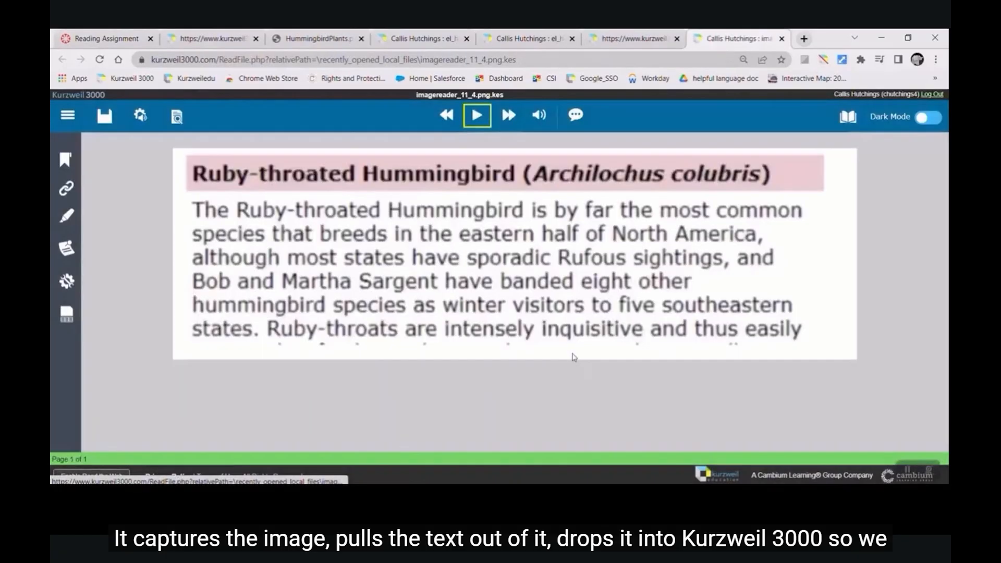
click(465, 237)
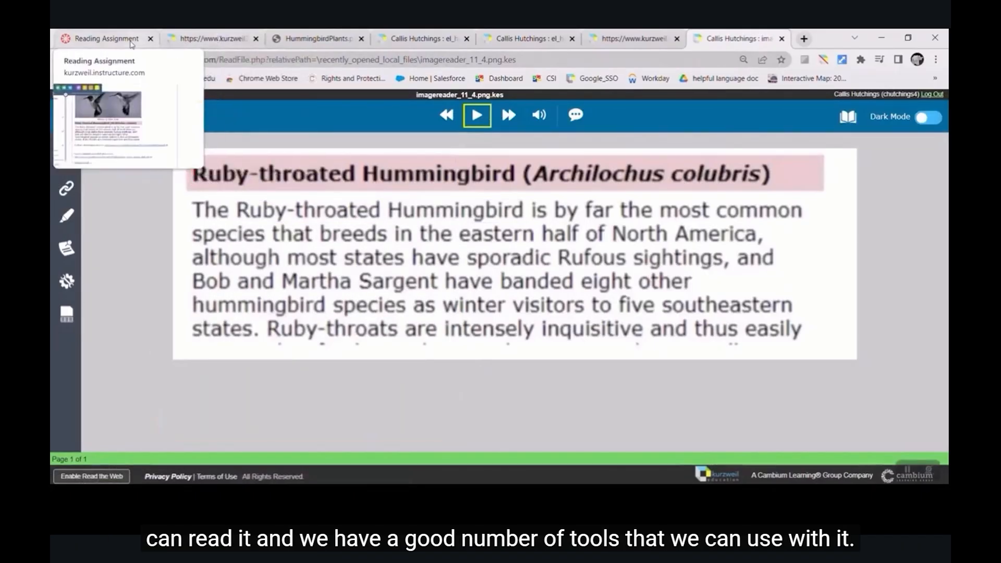
Step: Return to the Reading Assignment, view the linked HummingbirdPlants.pdf plant list and close it again
click(107, 39)
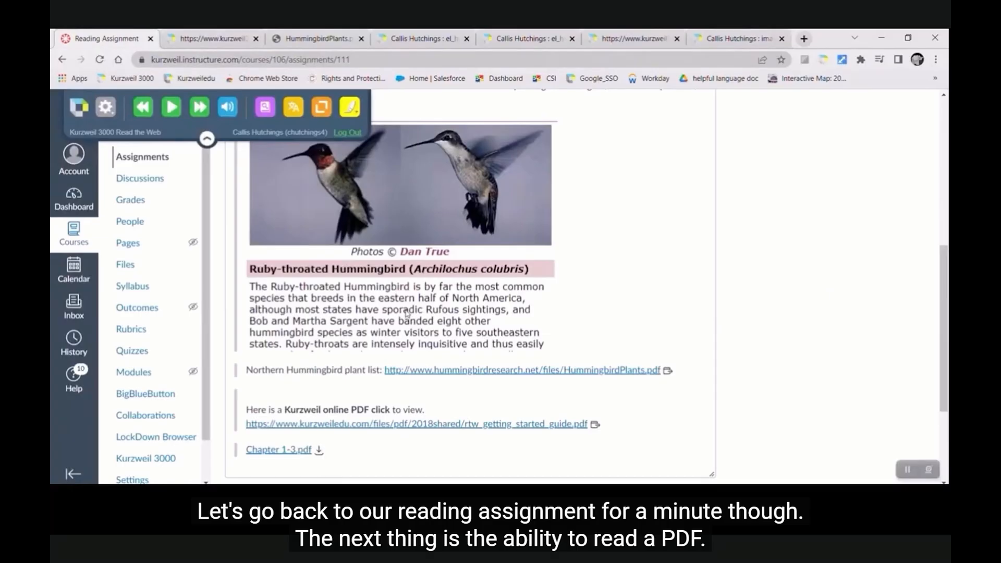
scroll(454, 295, up, 3)
scroll(501, 276, down, 5)
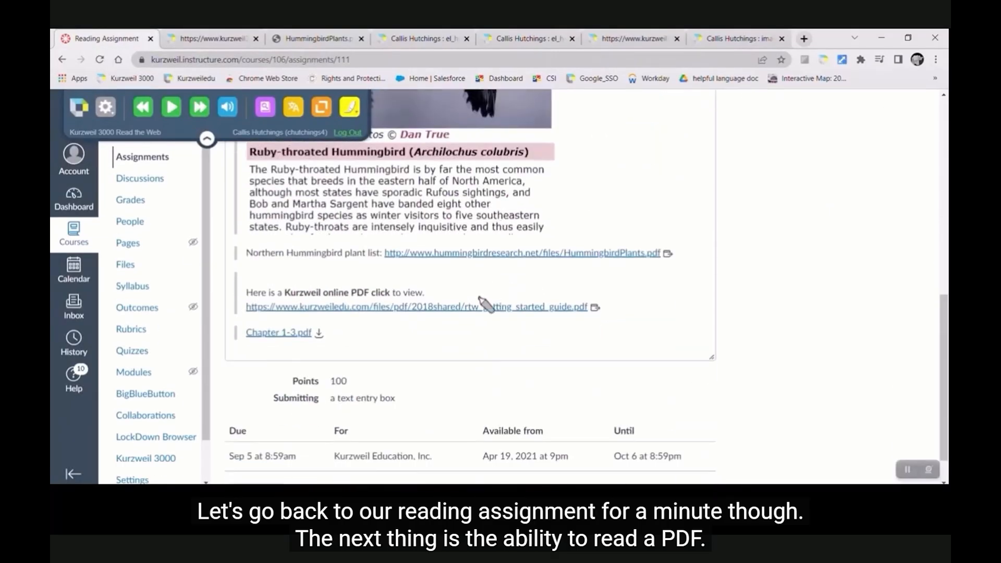
click(441, 253)
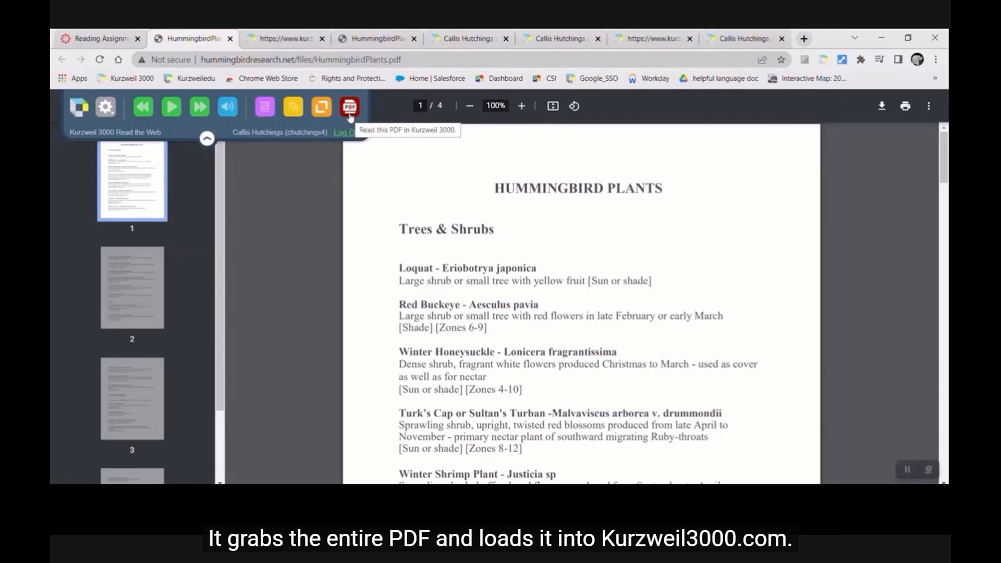
click(230, 38)
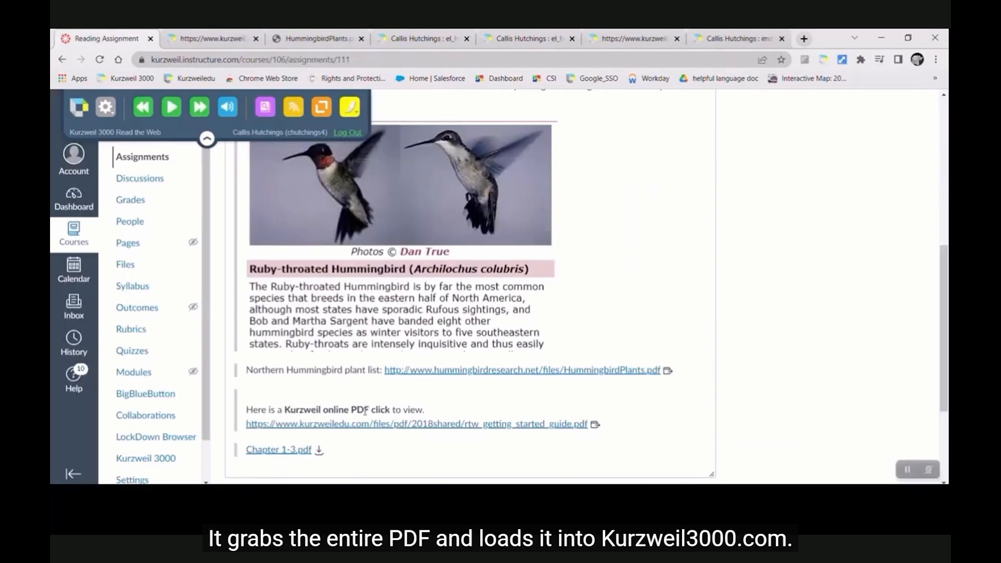
Step: Show the existing highlights on the Reading Assignment page and dismiss the highlighter options
scroll(381, 365, up, 7)
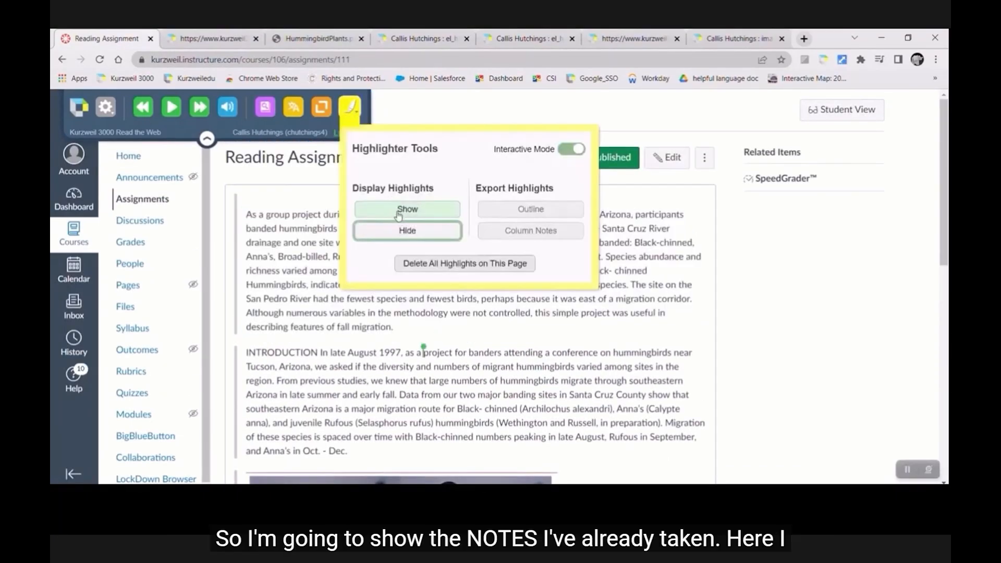
click(398, 212)
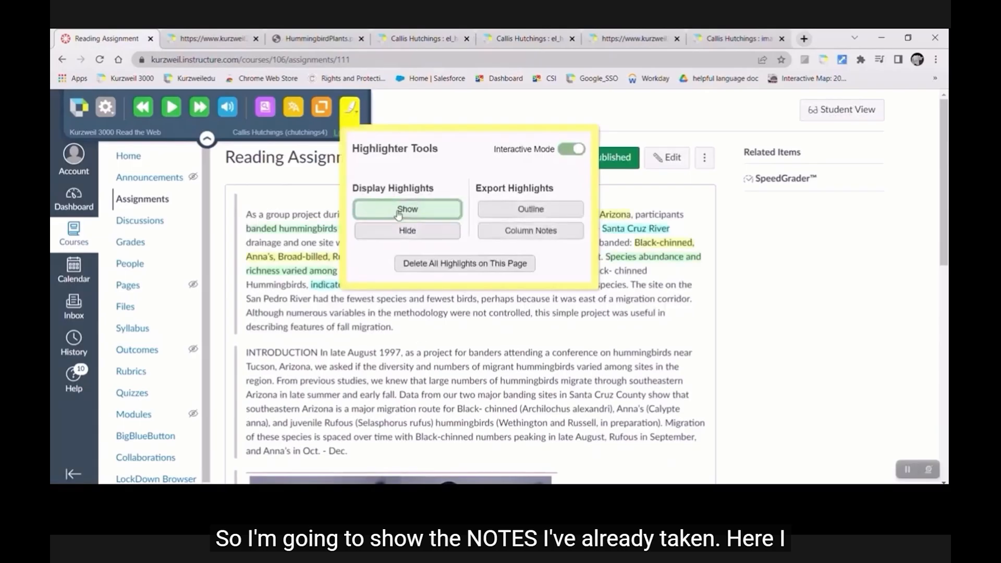
click(388, 324)
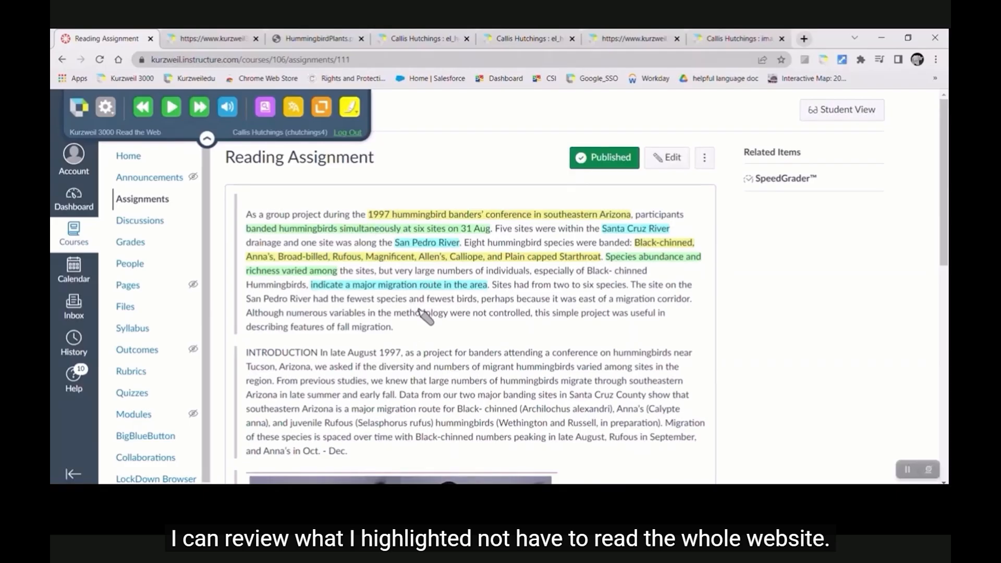
Step: Check the highlight export options and view the column notes already extracted from the assignment in Reading_3
scroll(426, 315, down, 3)
click(349, 107)
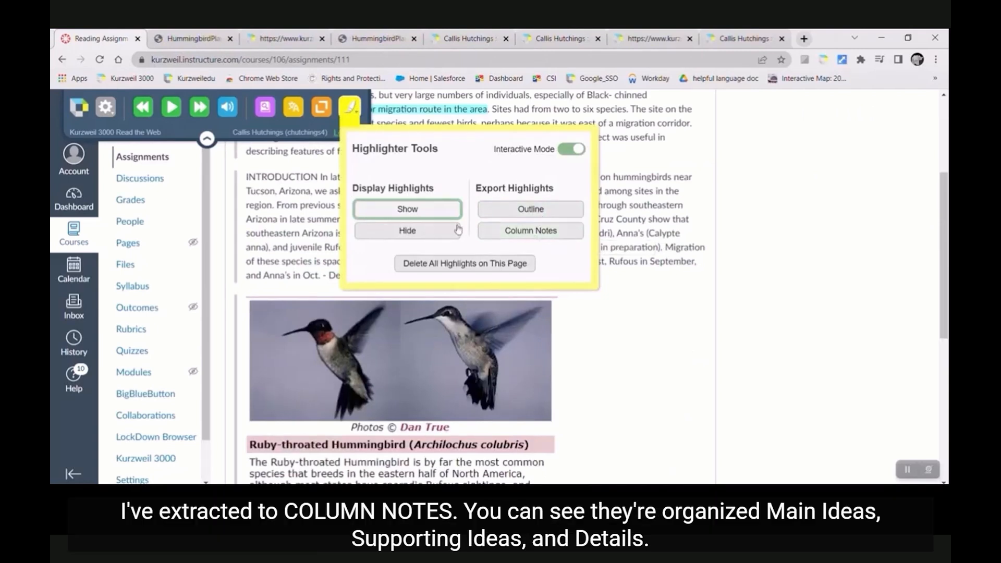
click(282, 38)
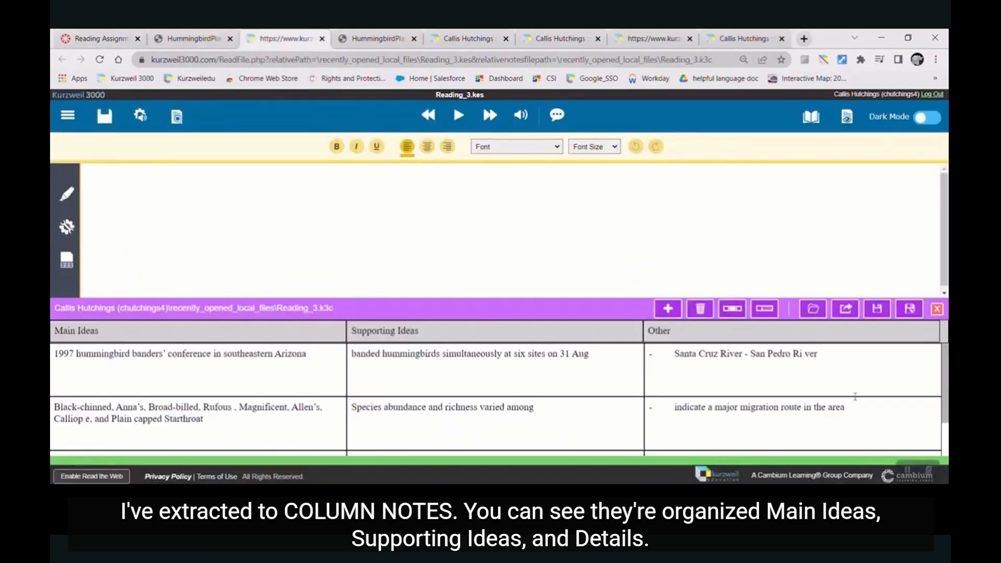
Step: Switch to el_hero_del_pacifico1.kes, play the voice note beside "Escritura" and close its player
click(469, 39)
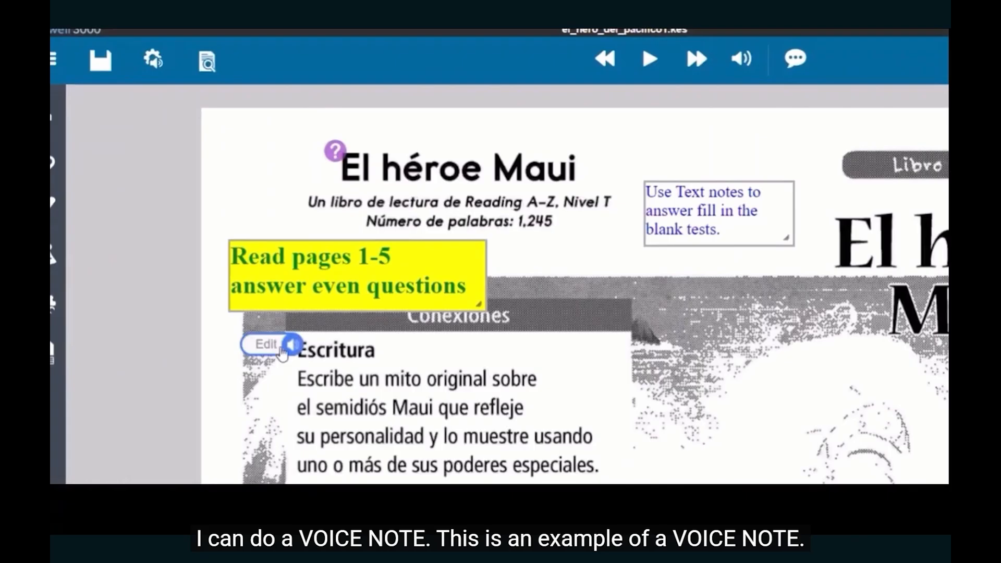
click(293, 347)
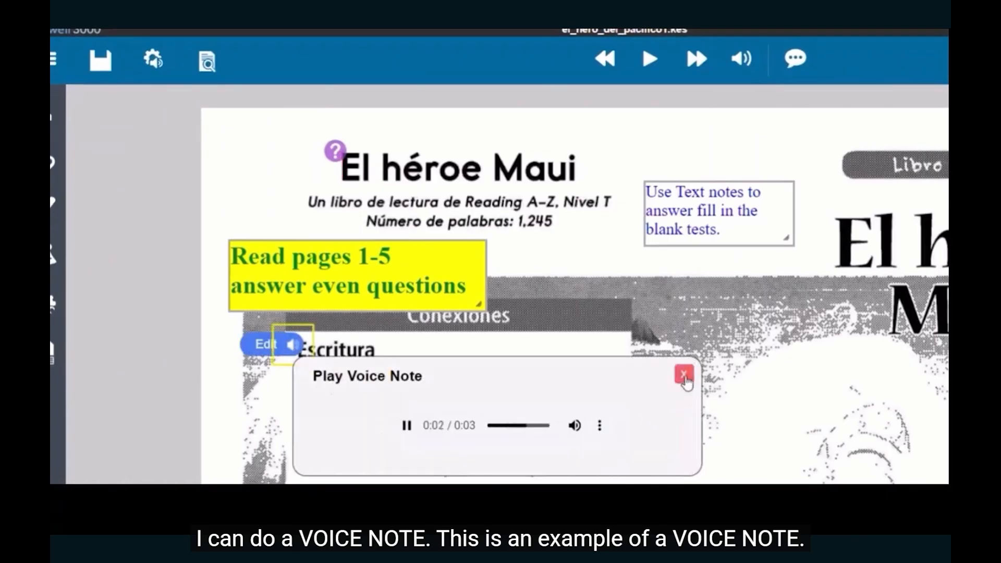
click(685, 376)
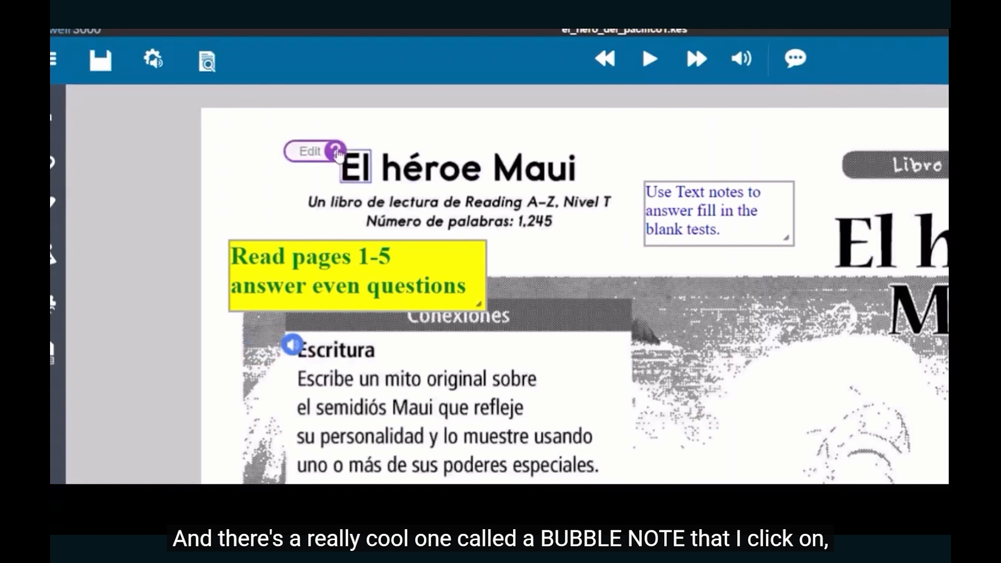
Step: Open the bubble note at the title "El héroe Maui", answer its question with True and save it
click(336, 152)
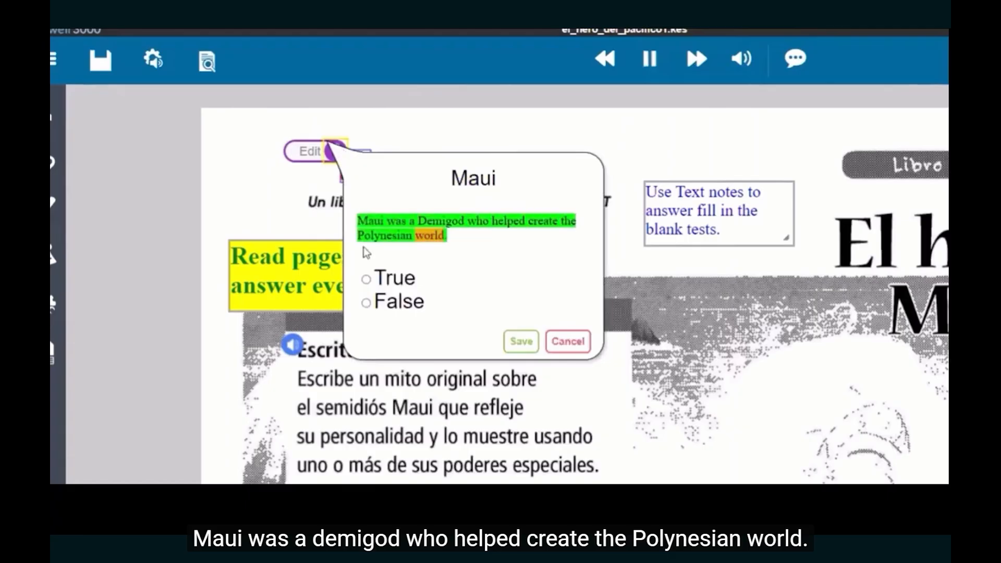
click(368, 281)
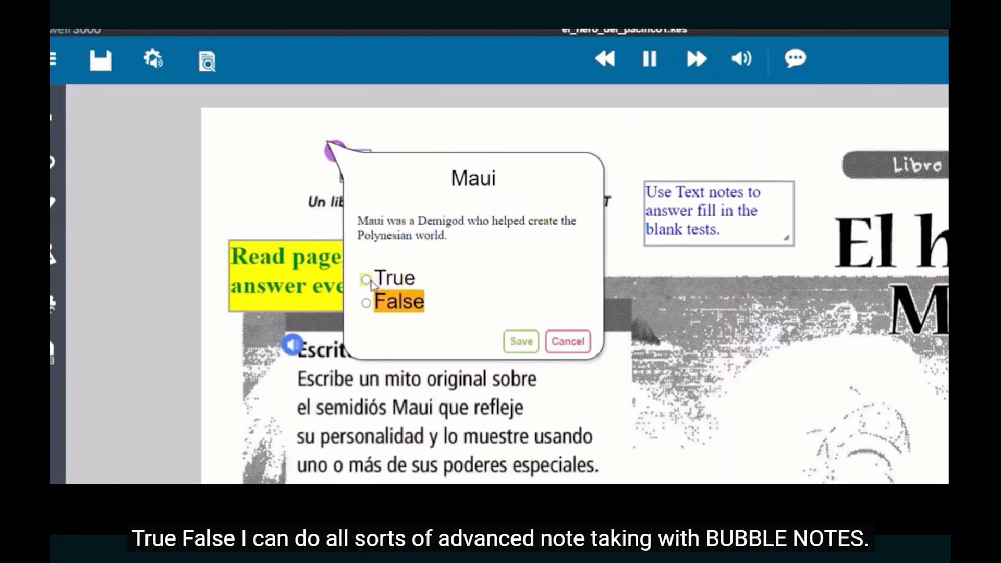
click(521, 341)
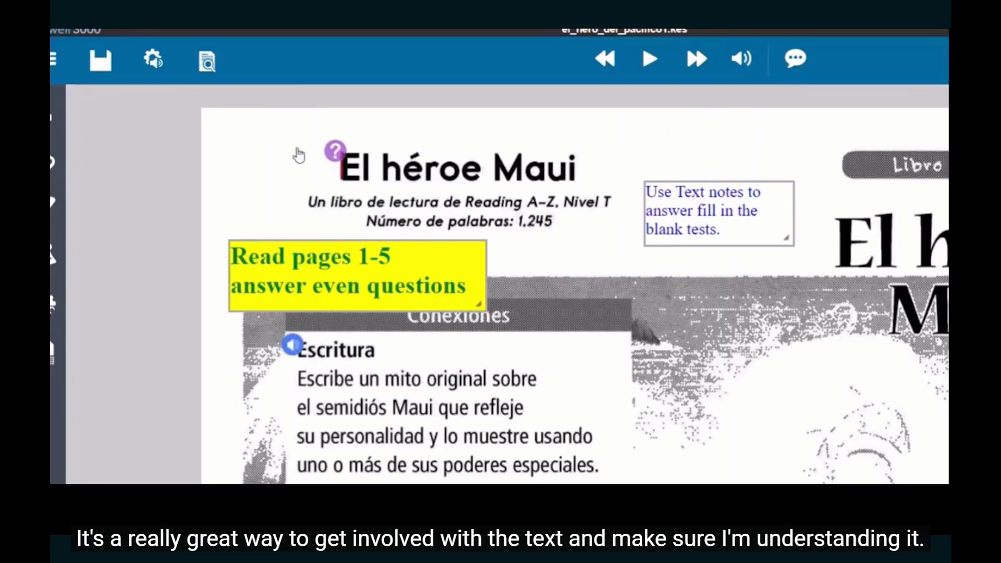
Step: Jump to the "Page 5" bookmark in the document
click(51, 125)
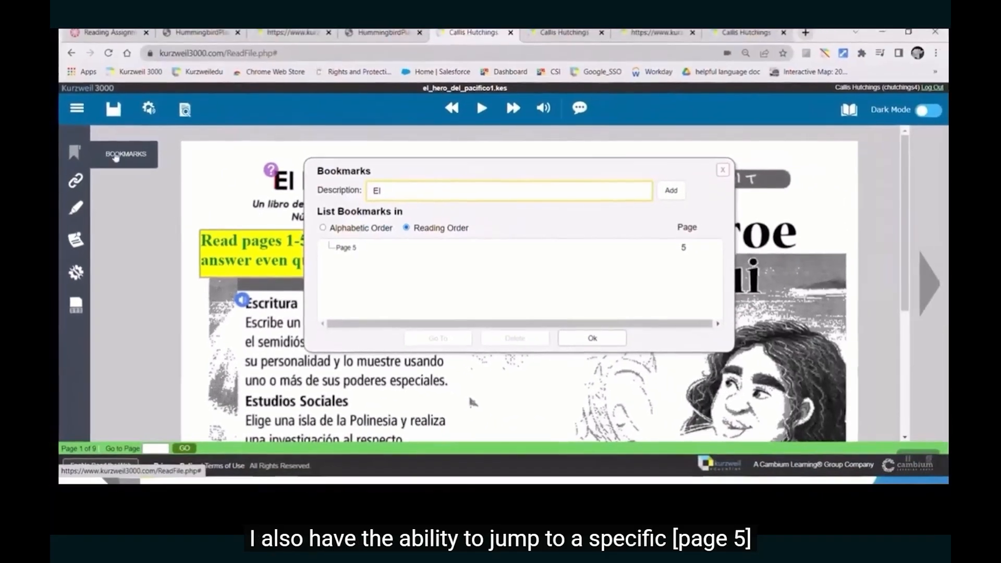
click(343, 252)
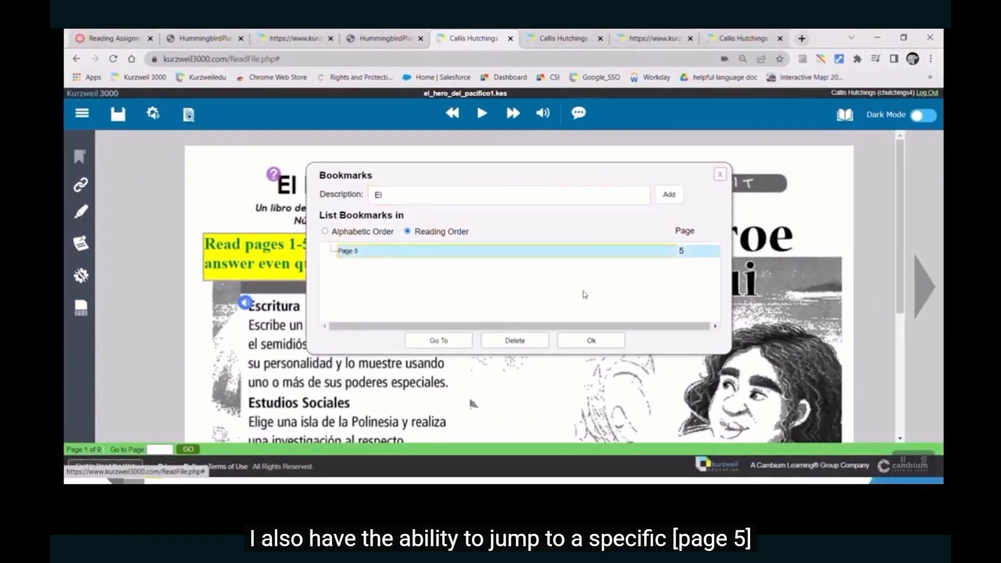
click(460, 344)
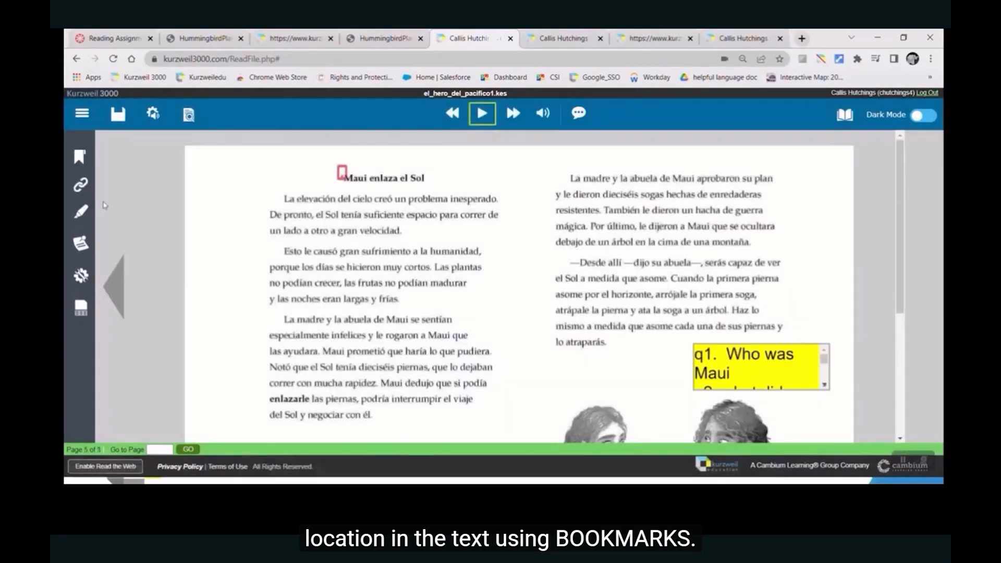
Step: Open the page in the Zone Editor and examine the reading order of its zones, including the small ones at the page foot
click(543, 41)
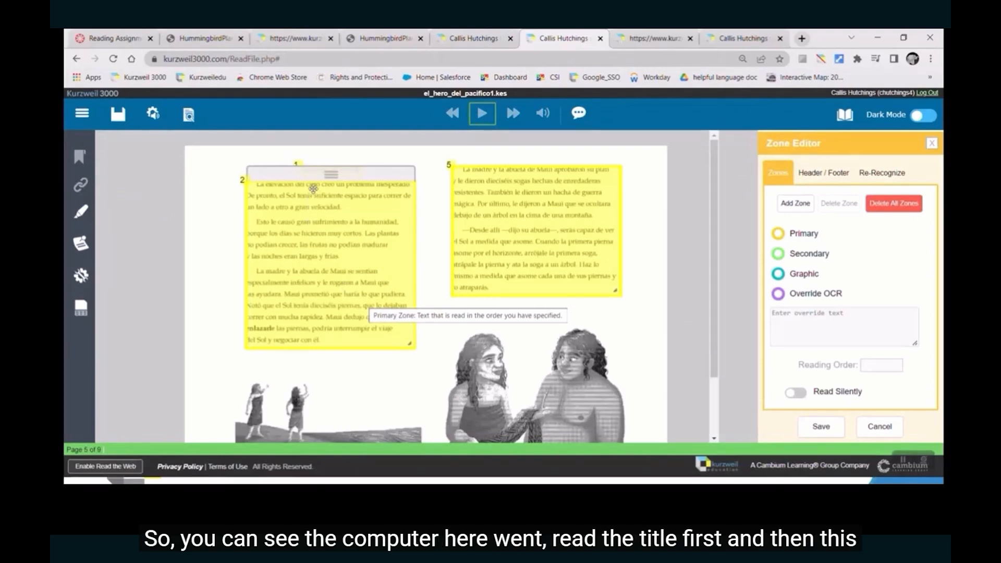
drag(303, 171, 301, 162)
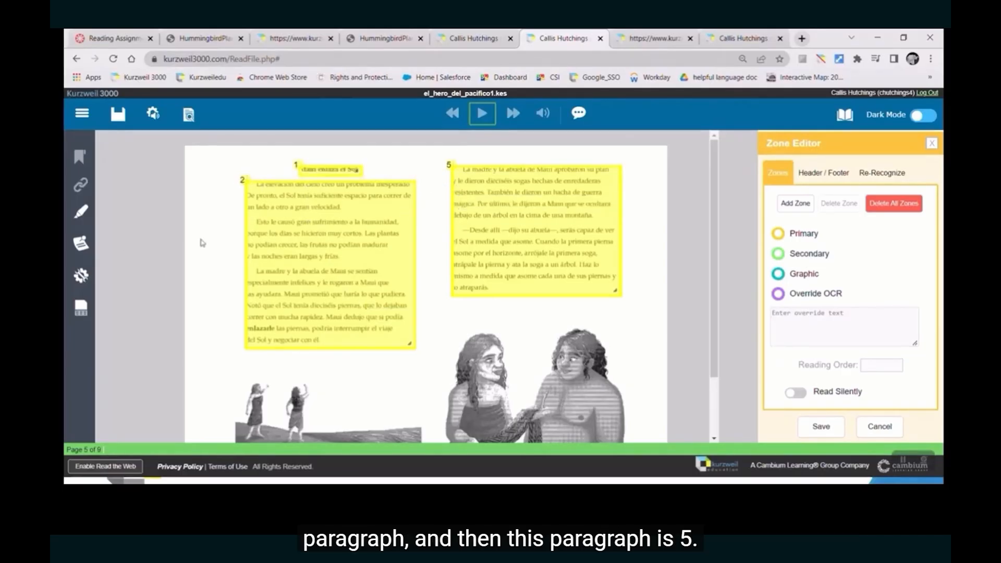
click(81, 276)
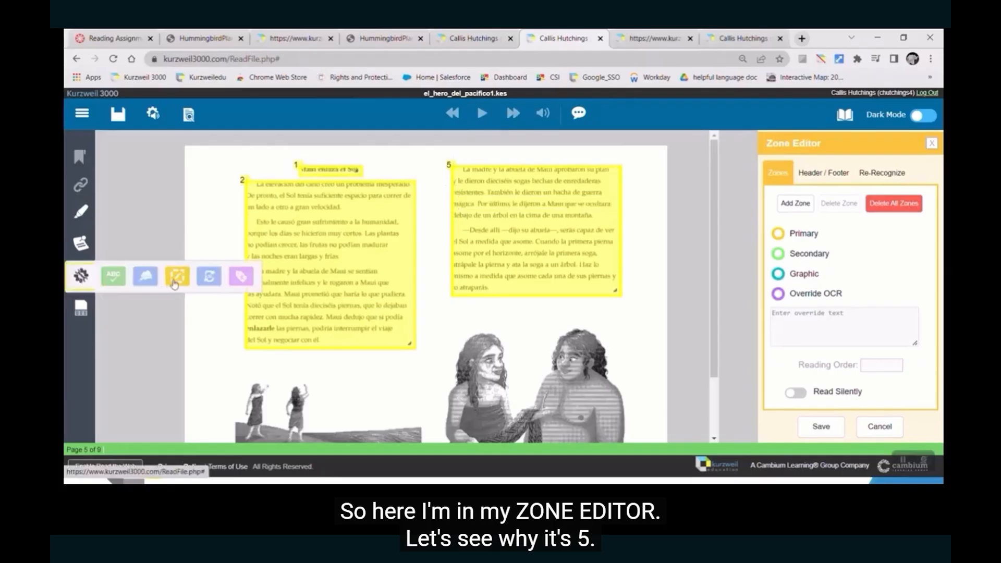
scroll(228, 329, down, 2)
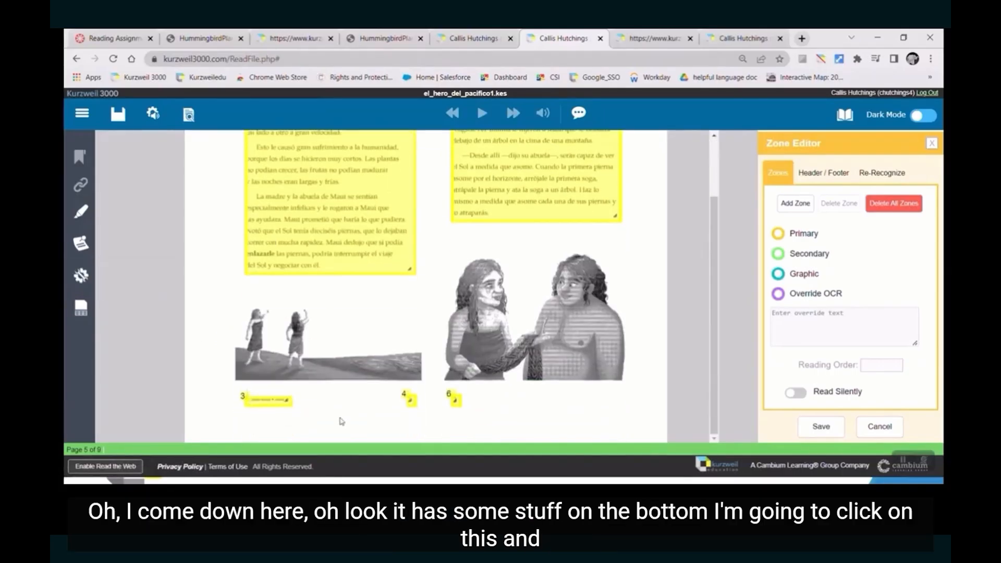
scroll(510, 238, up, 2)
Step: Set the reading order of the right-hand text column's primary zone to 3
click(510, 237)
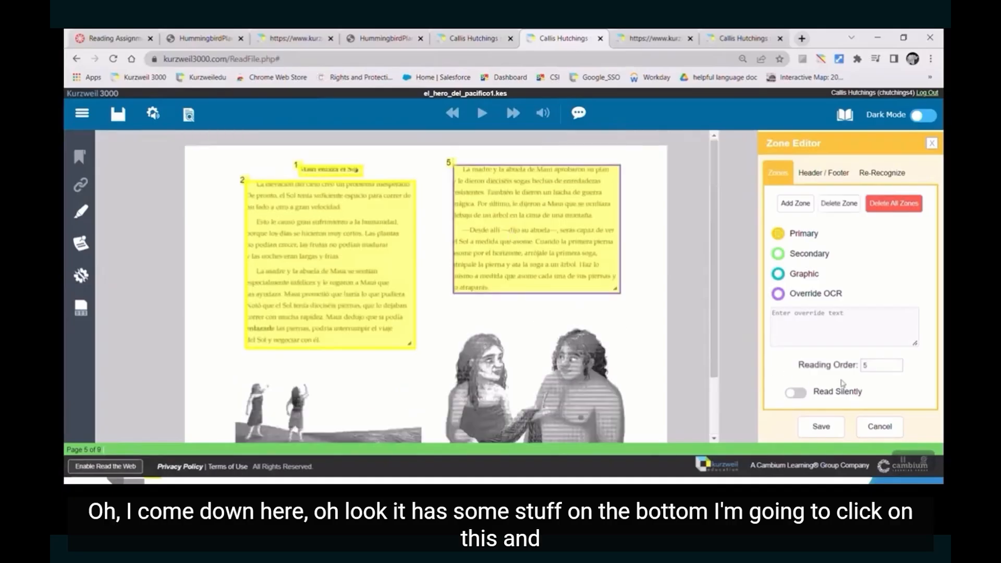
drag(876, 366, 848, 366)
text(3)
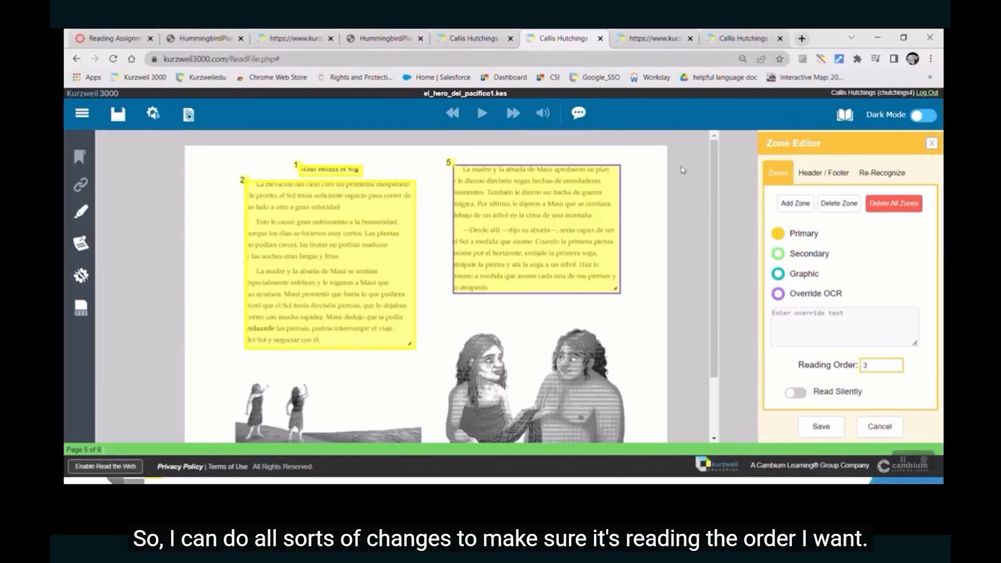
click(663, 41)
click(569, 40)
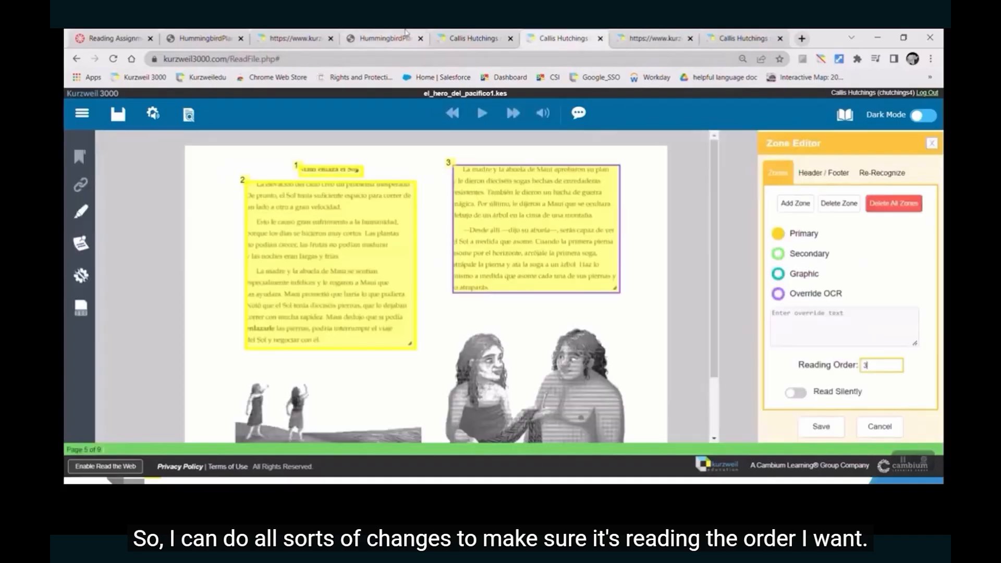
Step: Switch to the Reading_3 column notes, hide the Supporting Ideas column and show it again
click(312, 42)
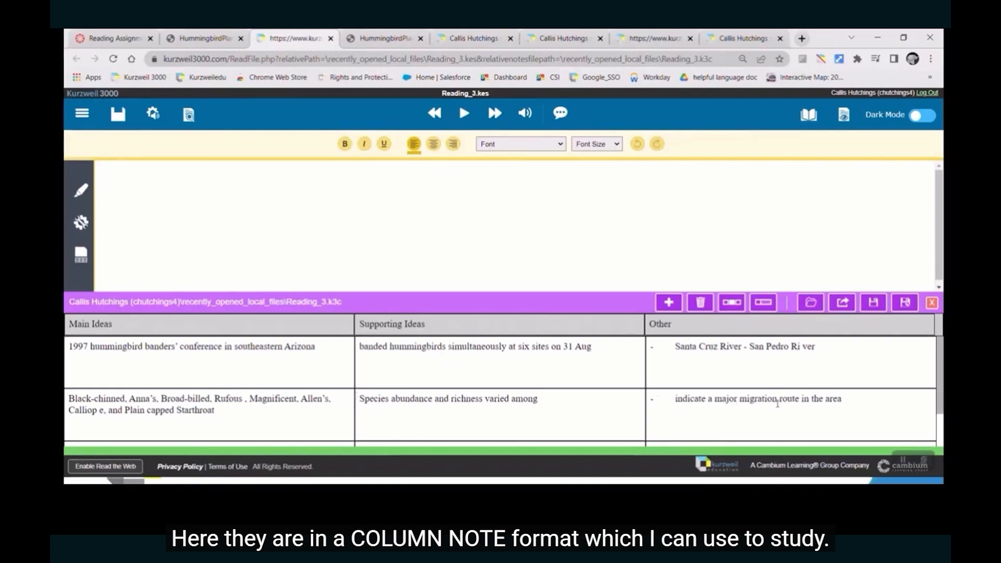
click(732, 302)
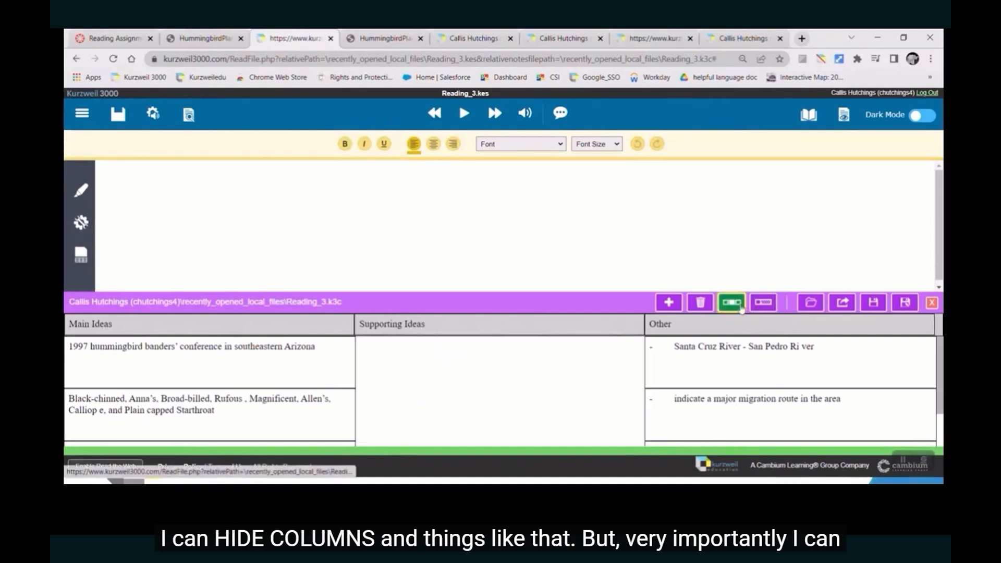
click(763, 304)
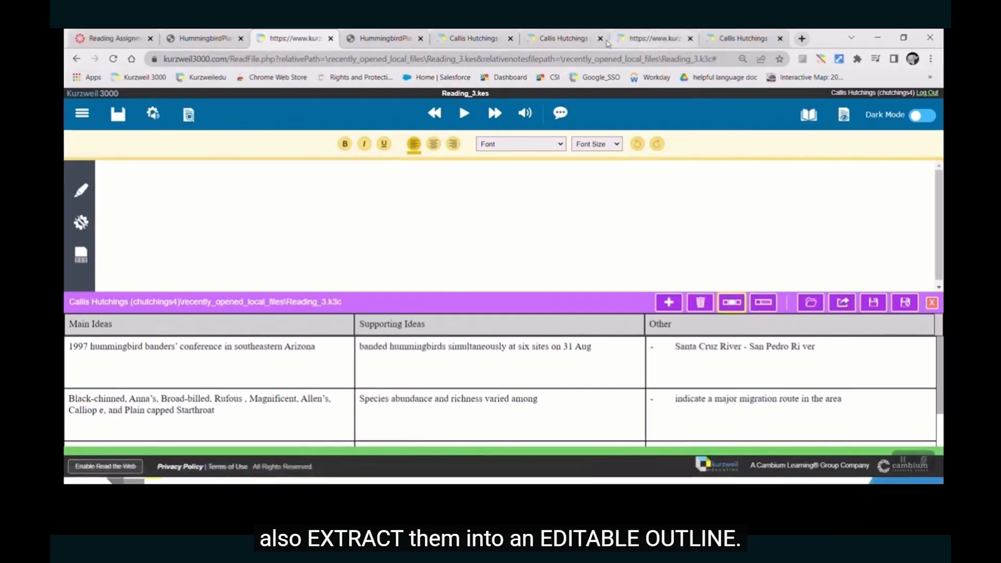
Step: Switch to extractedoutline_1.kes and view the extracted outline as a Brainstorm diagram down to its lowest ideas
click(643, 38)
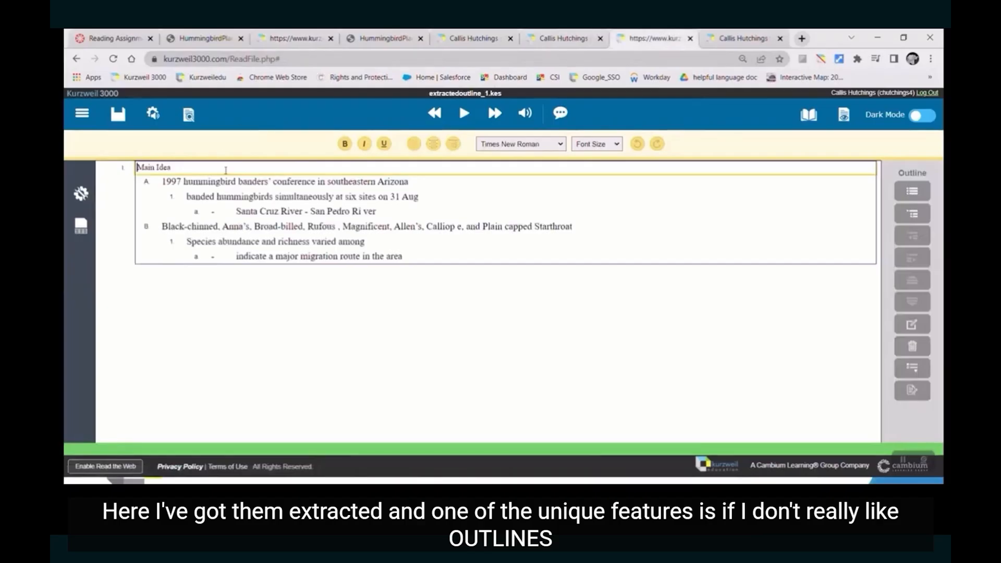
mouse_move(844, 121)
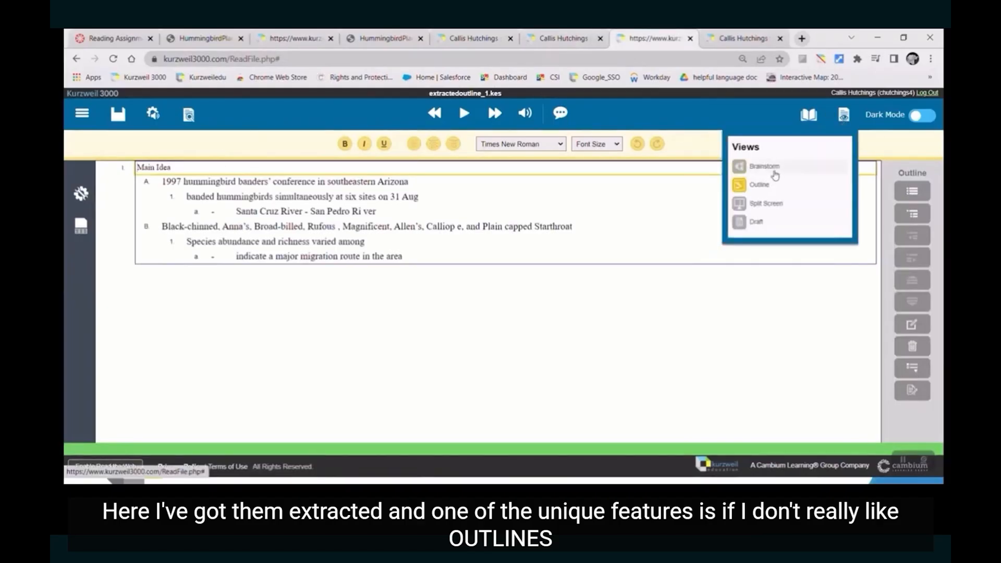
click(774, 173)
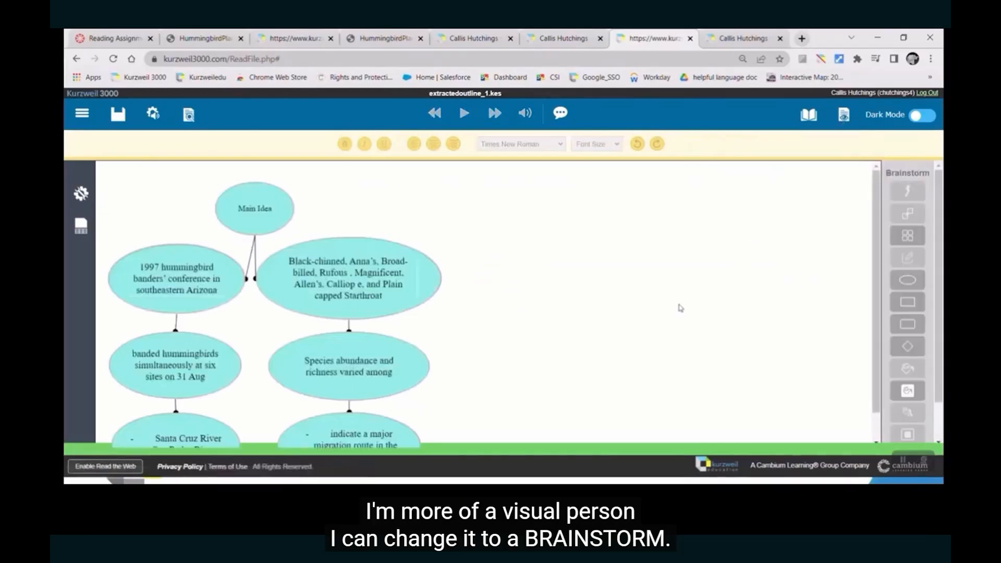
scroll(681, 308, down, 1)
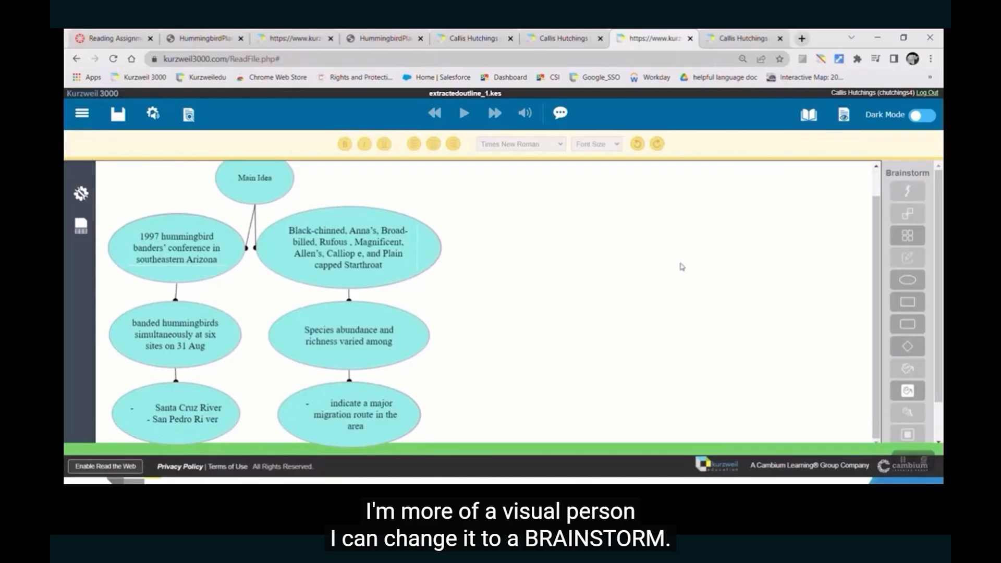
Step: Return the extracted notes to Outline view and open them in Split Screen beside the written draft
click(844, 116)
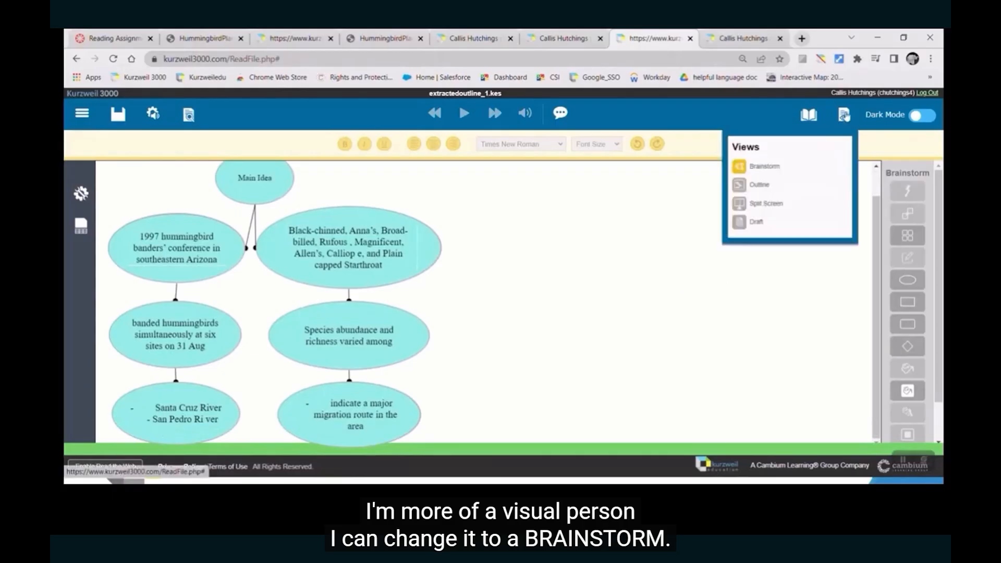
click(779, 186)
click(844, 116)
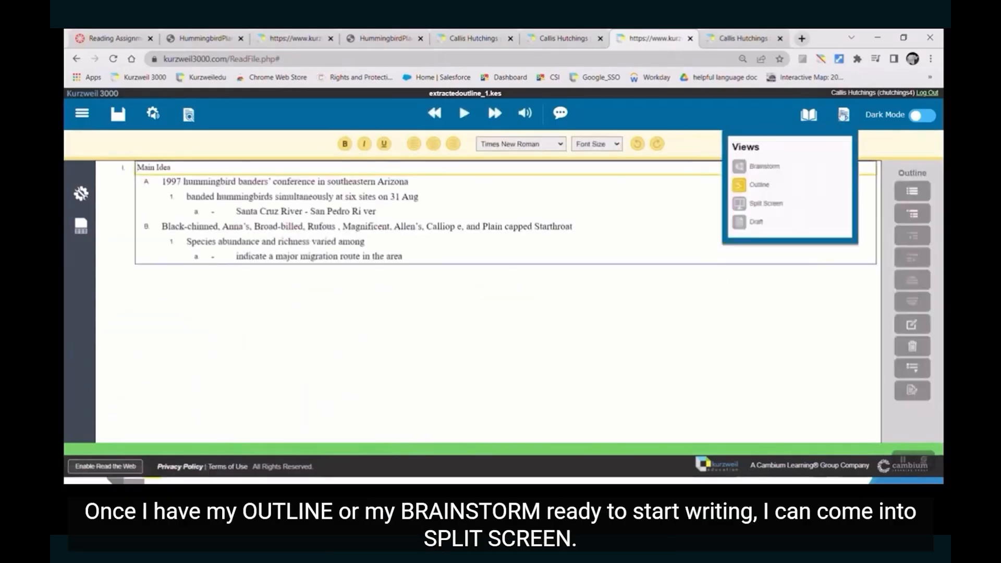
click(779, 204)
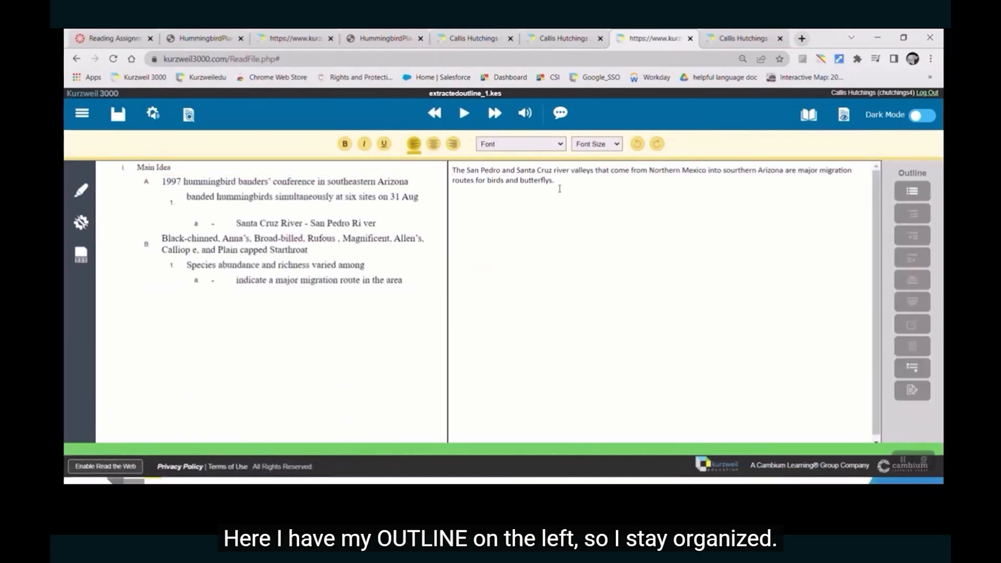
Step: Dictate "and I can even dictate my paper instead of having to type it" into the draft and place the cursor at its start
click(560, 113)
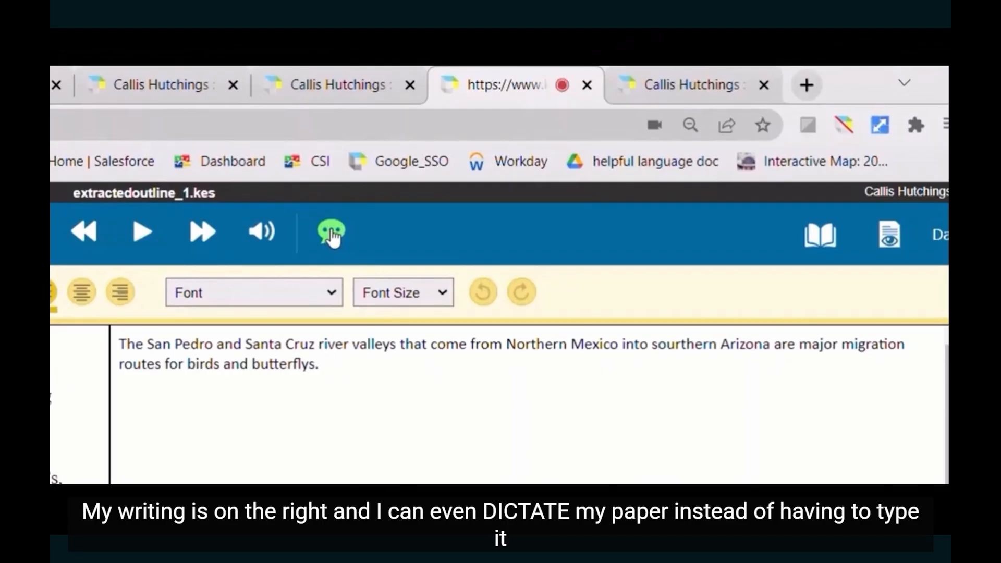
click(333, 232)
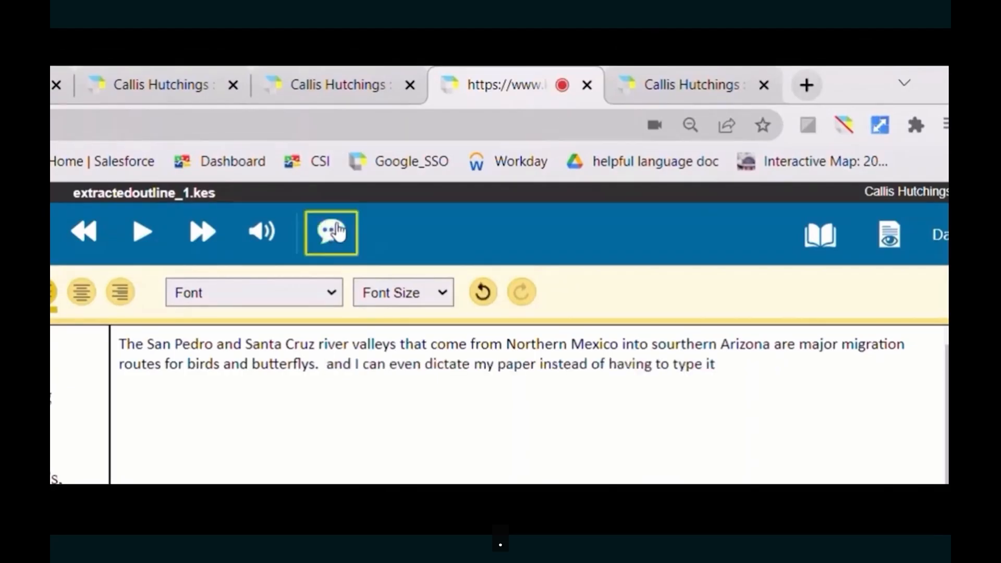
click(120, 337)
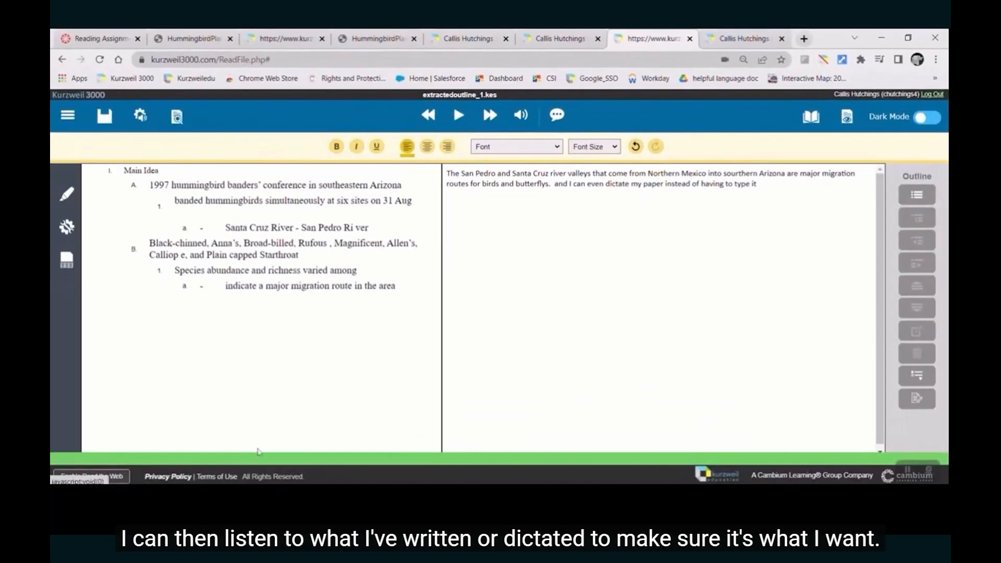
Step: Close the references list and change the document from Split Screen to Draft view
click(822, 125)
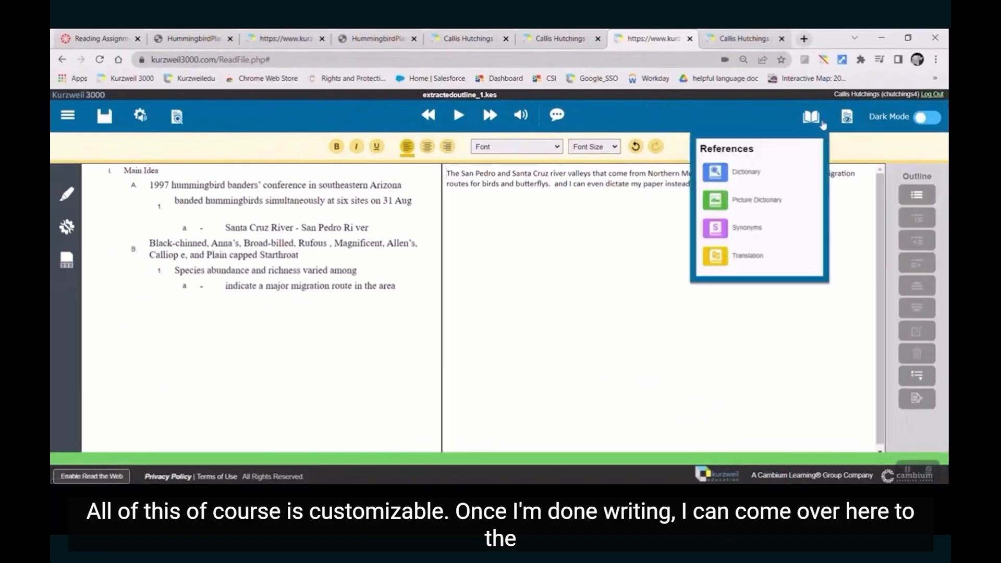
click(822, 124)
click(847, 117)
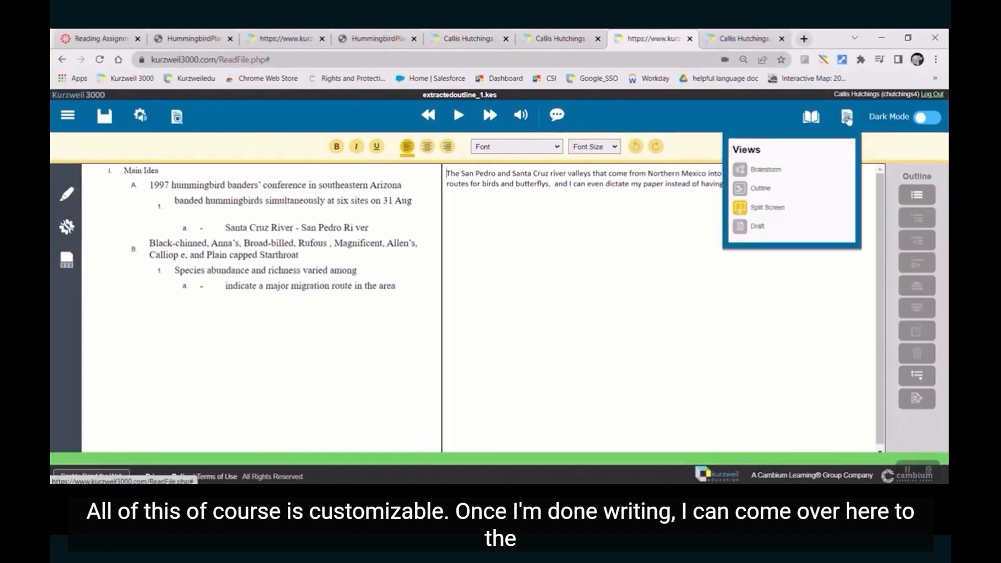
click(780, 228)
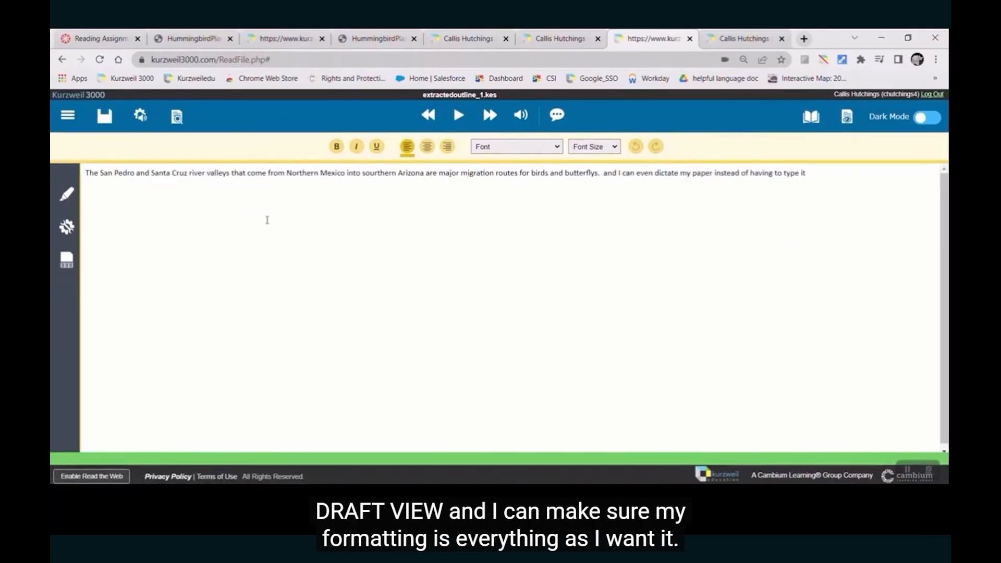
Step: Check the draft's available download formats, then open its print preview and cancel it without printing
click(177, 117)
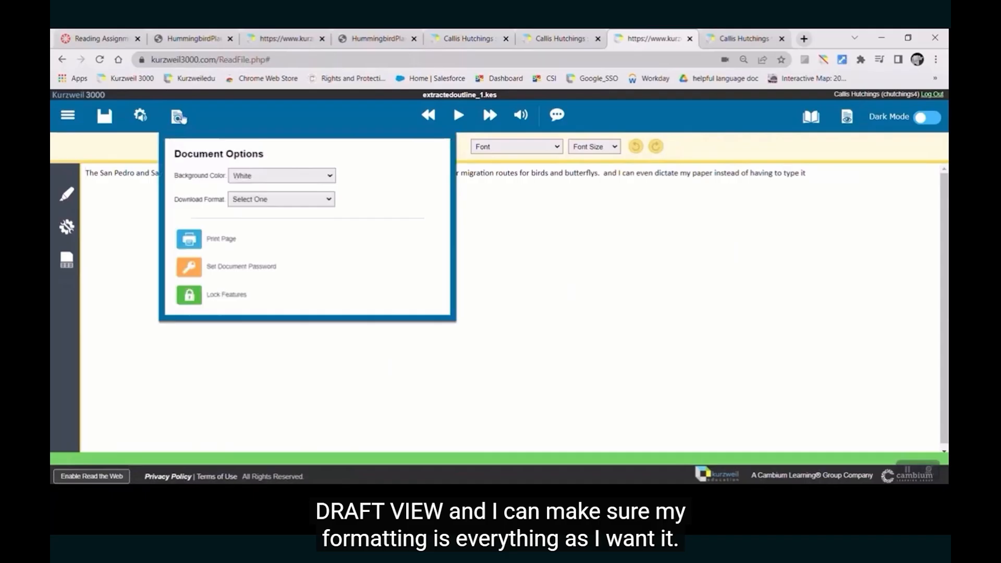
click(256, 199)
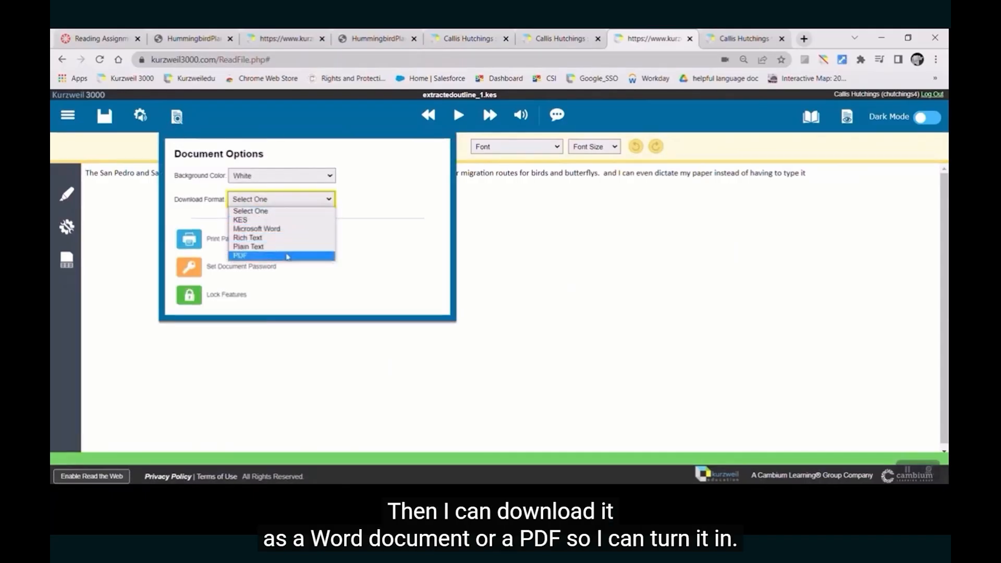
click(377, 251)
click(235, 236)
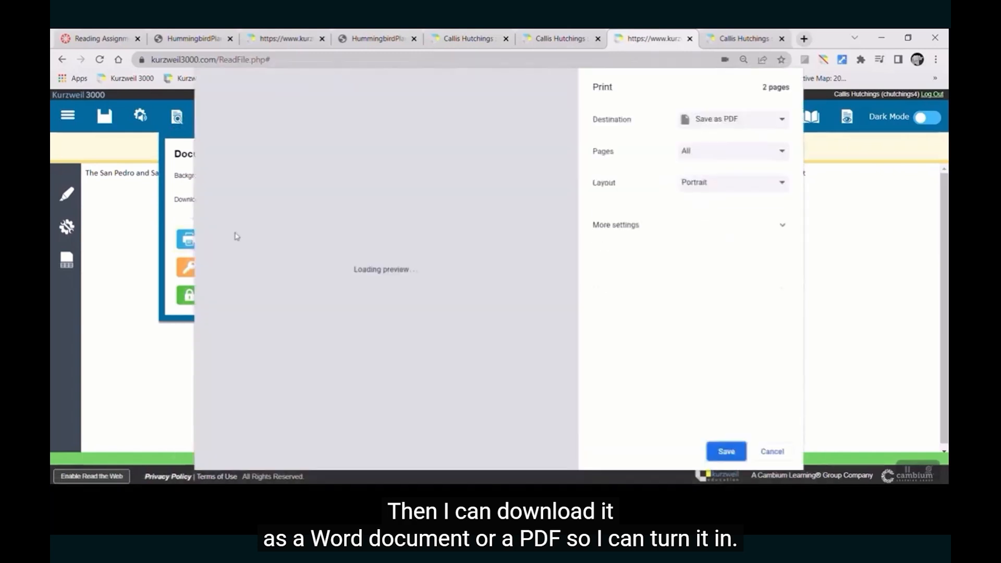
click(772, 452)
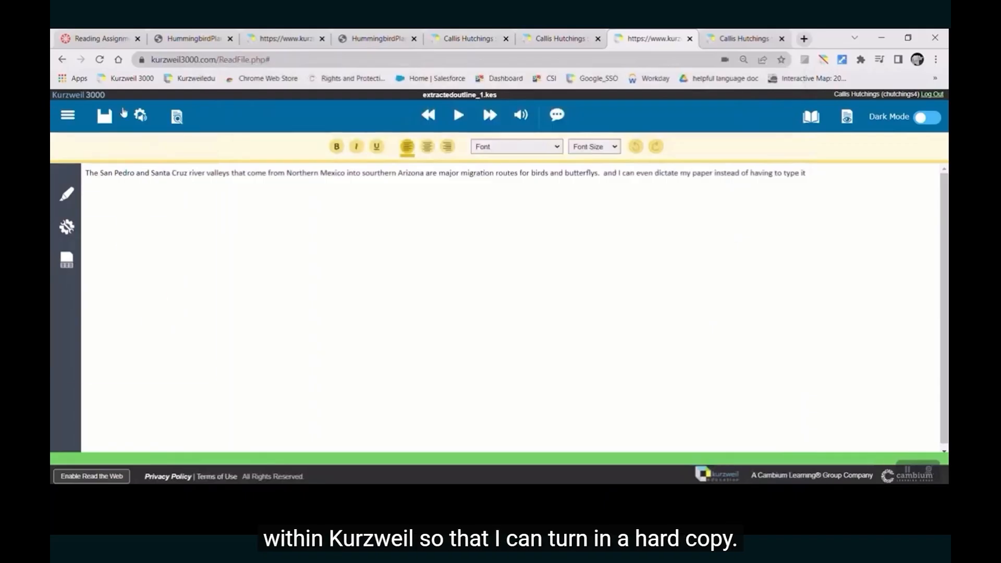
click(178, 121)
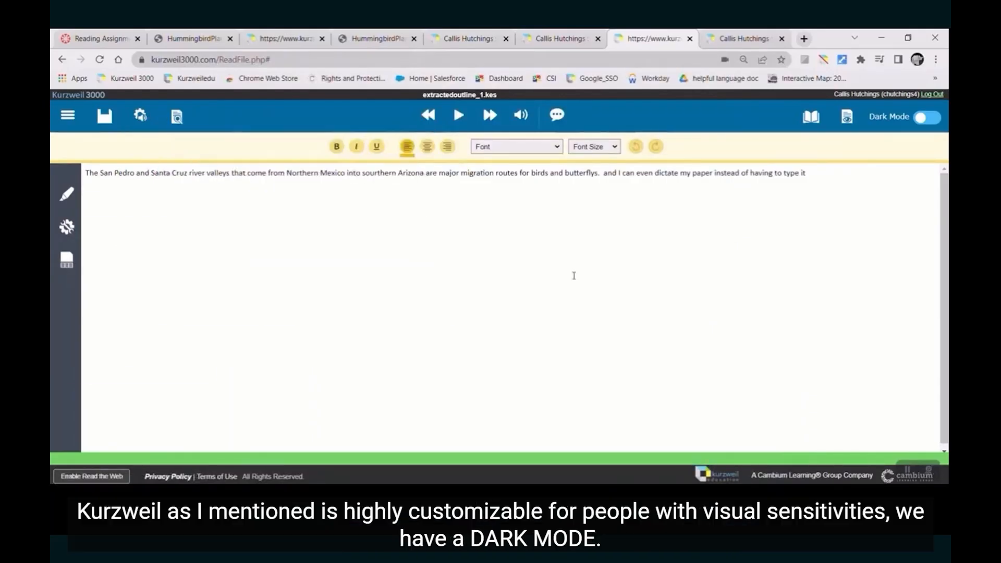
Step: Turn on Dark Mode for the draft and turn it back off
click(929, 119)
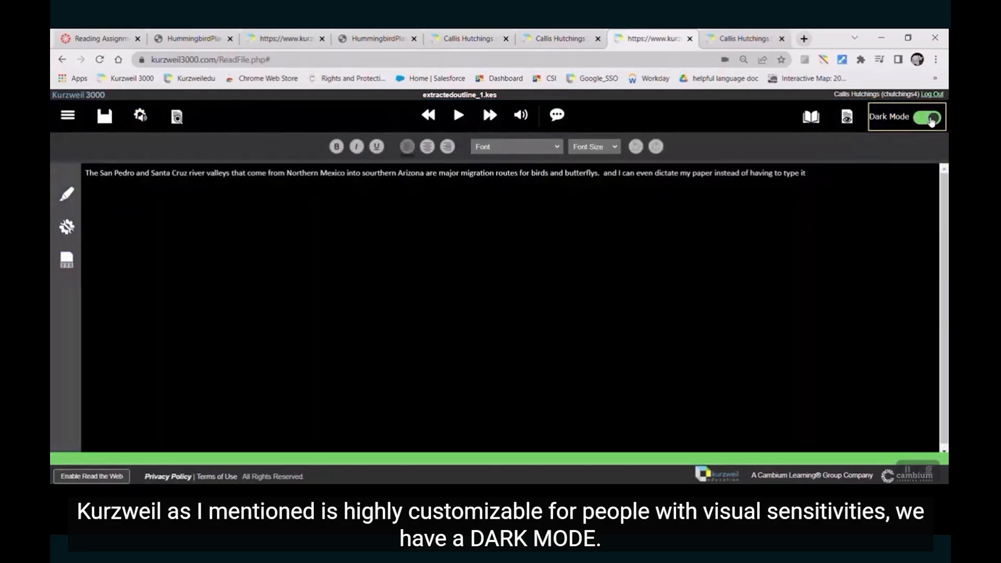
click(930, 120)
Step: Check the draft's document options, including background color, and its saving, highlighting and tool options
mouse_move(177, 117)
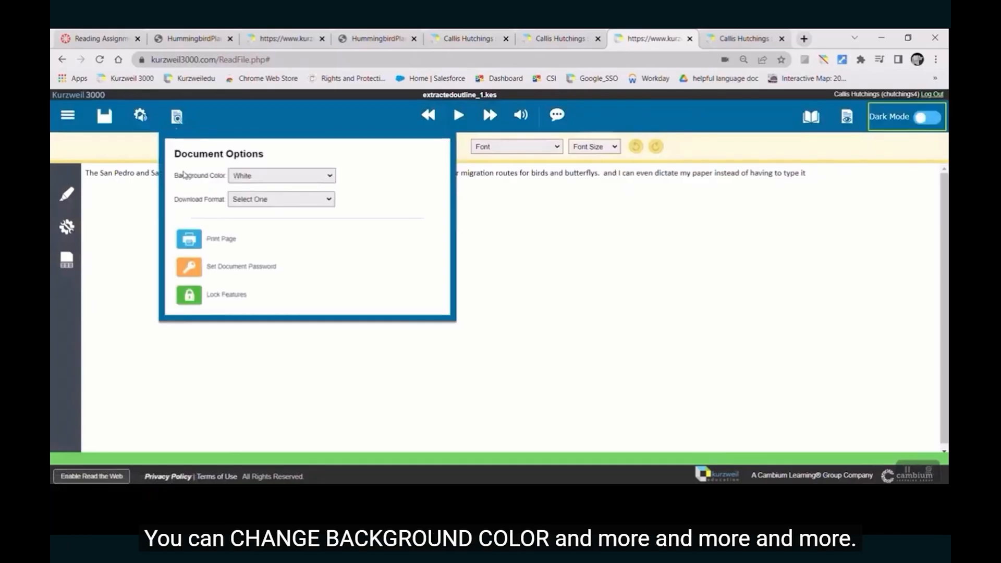
mouse_move(105, 121)
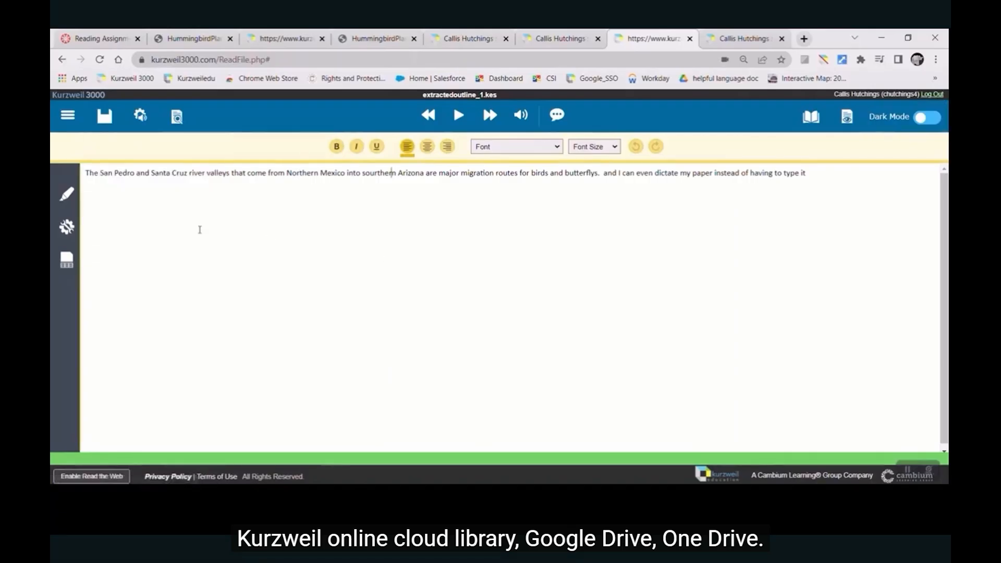
click(66, 196)
click(66, 226)
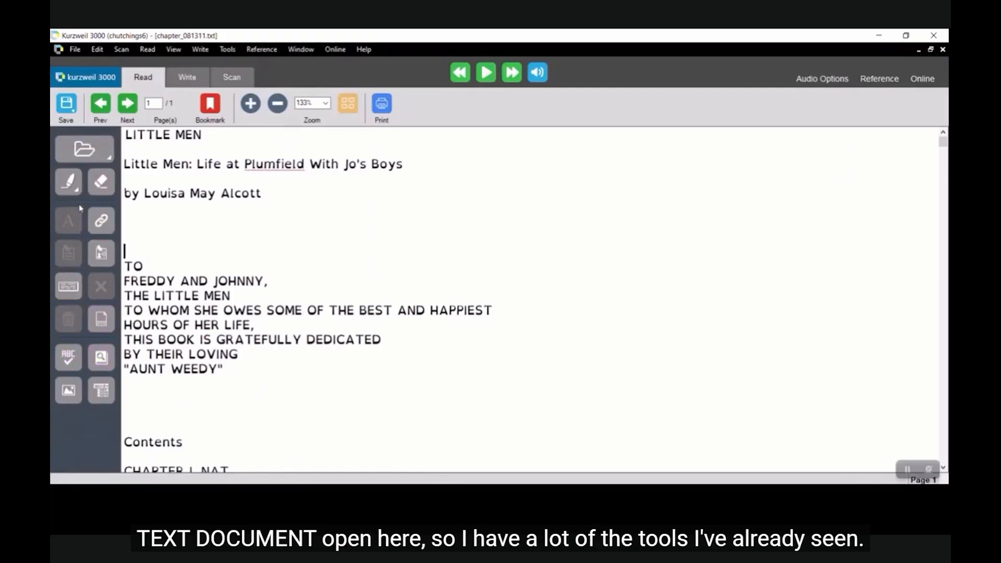
Step: Look through the desktop version's file, reading, writing and tools commands, including the audio file and Bibliography Notes options
click(74, 49)
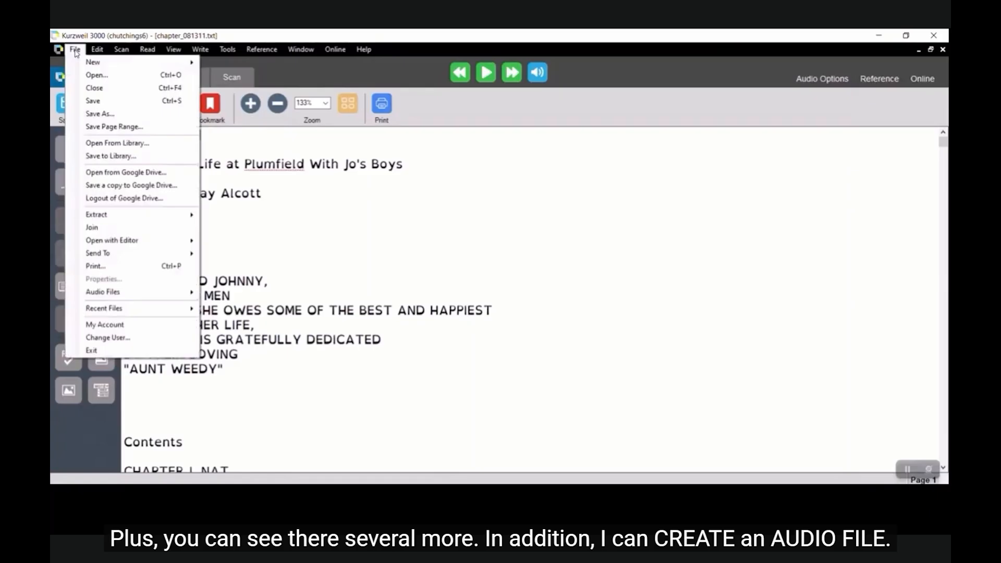
mouse_move(145, 294)
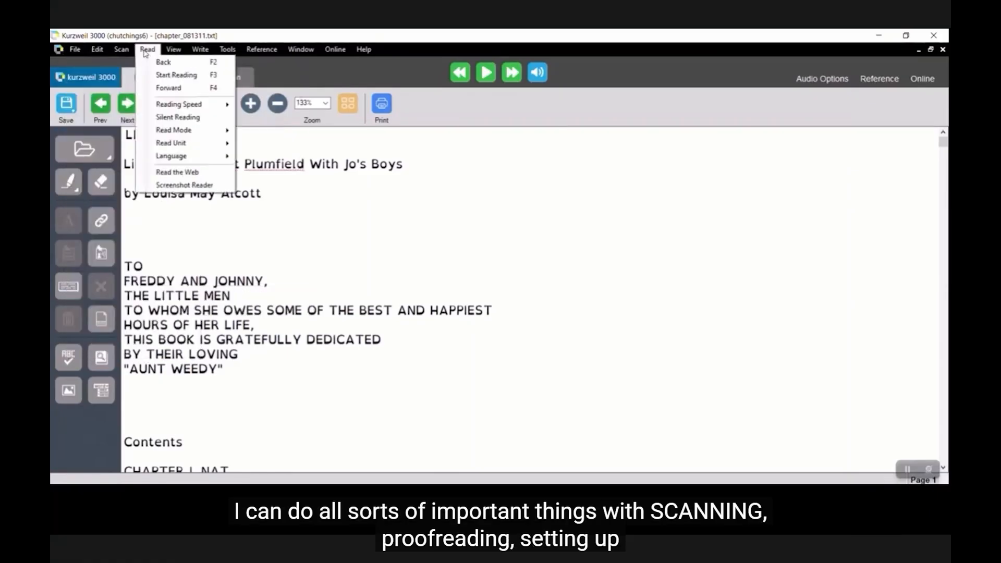
mouse_move(126, 55)
mouse_move(190, 57)
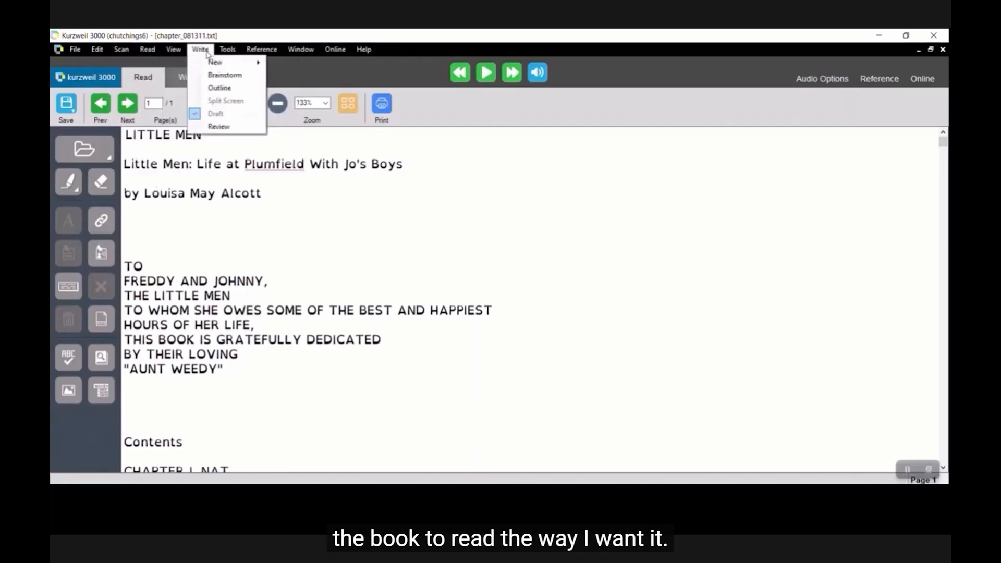
mouse_move(228, 49)
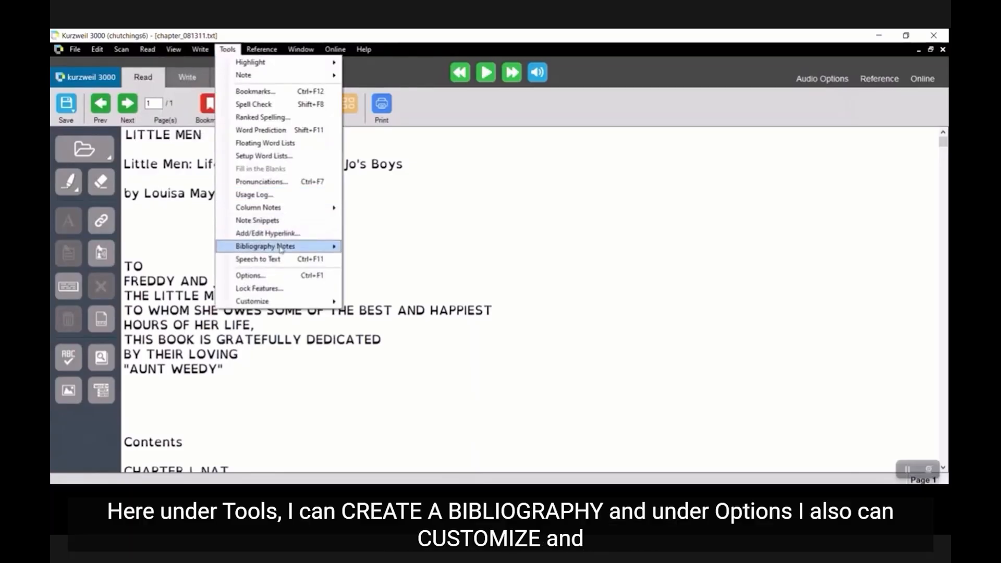
mouse_move(289, 250)
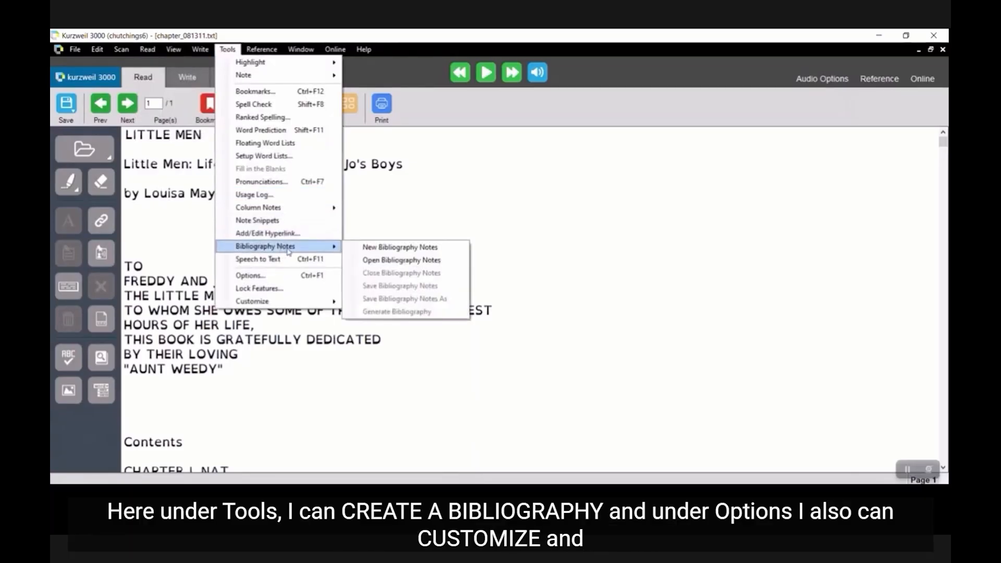
Step: Check the Reading and Magnifier settings in the desktop program's options and close them without changing anything
click(274, 278)
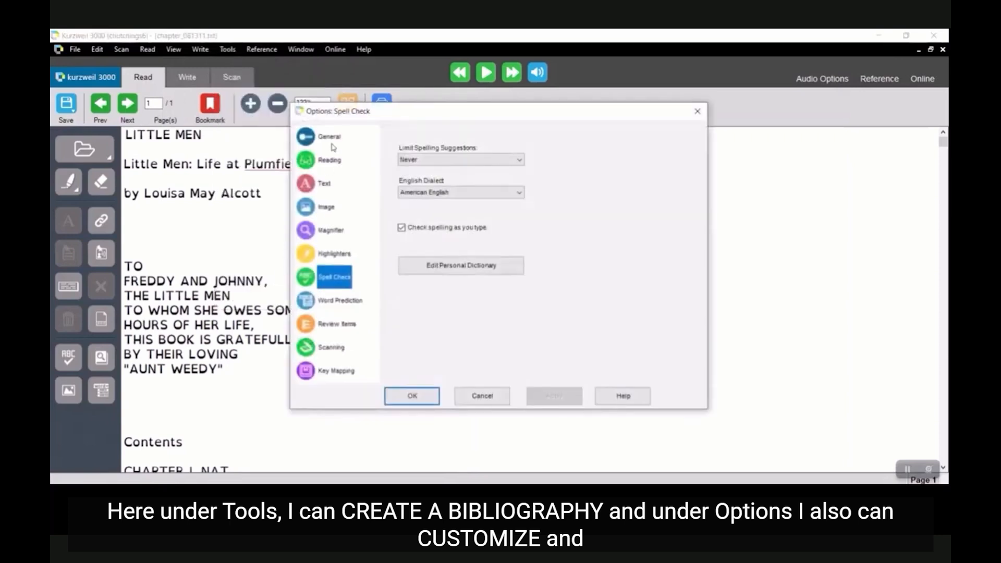
click(332, 161)
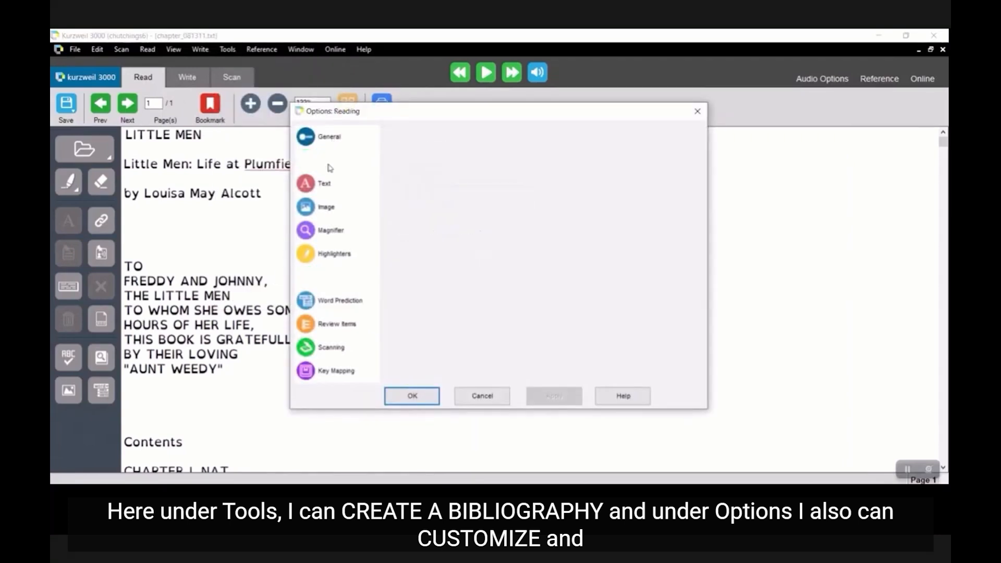
click(326, 229)
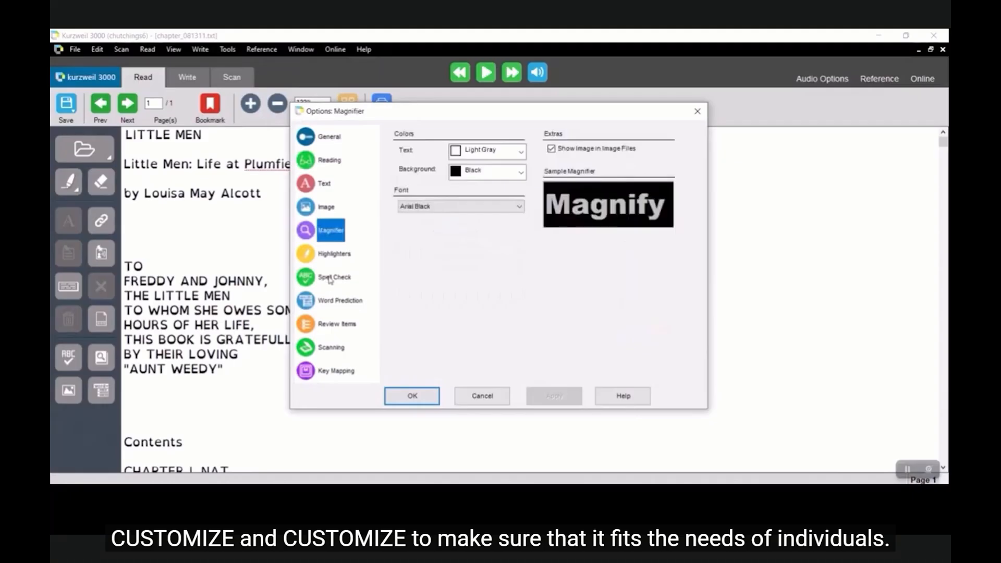
click(698, 111)
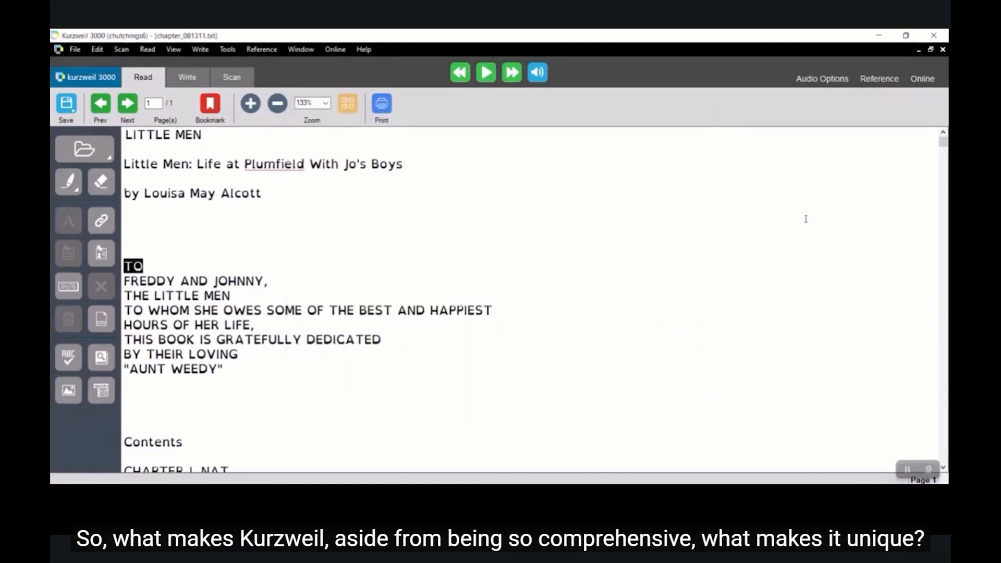
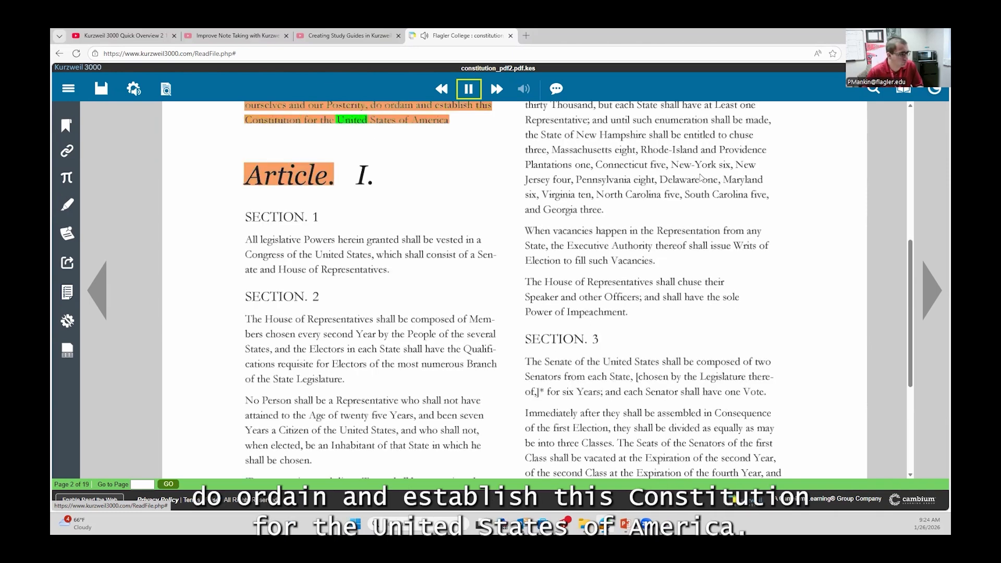
Step: Pause reading the Constitution document and check its audio options, including voice, reading speed, unit and mode
click(471, 91)
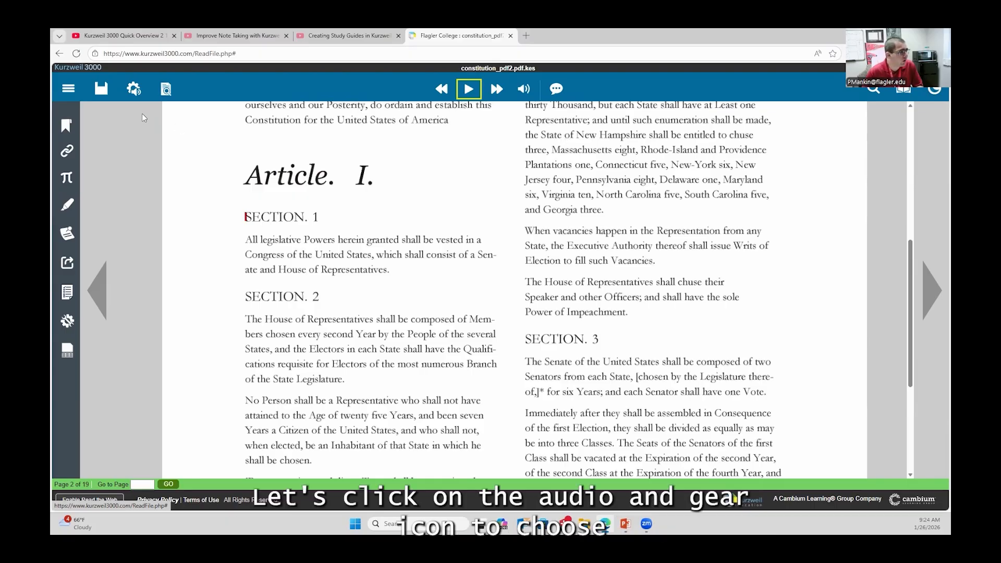
click(136, 91)
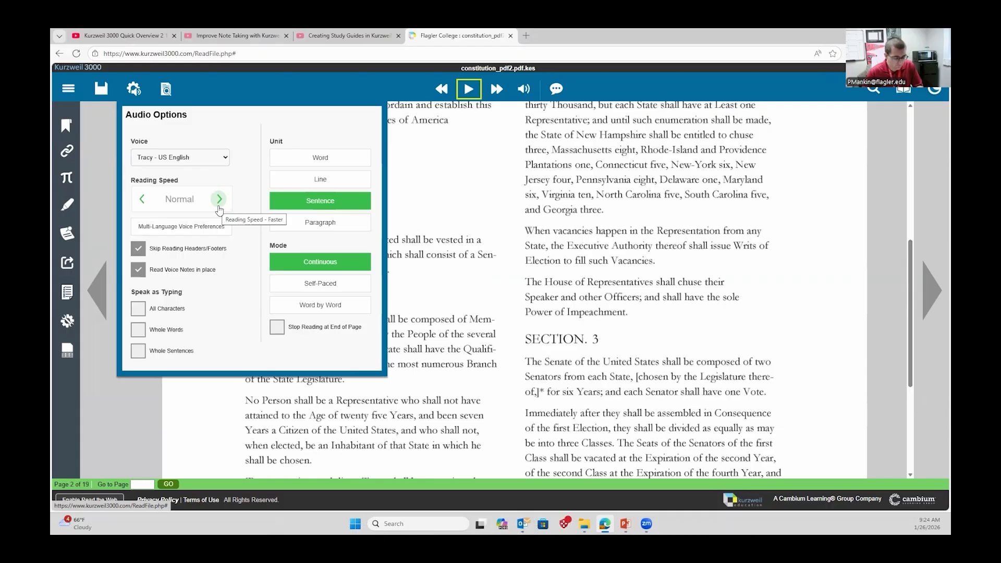
click(426, 135)
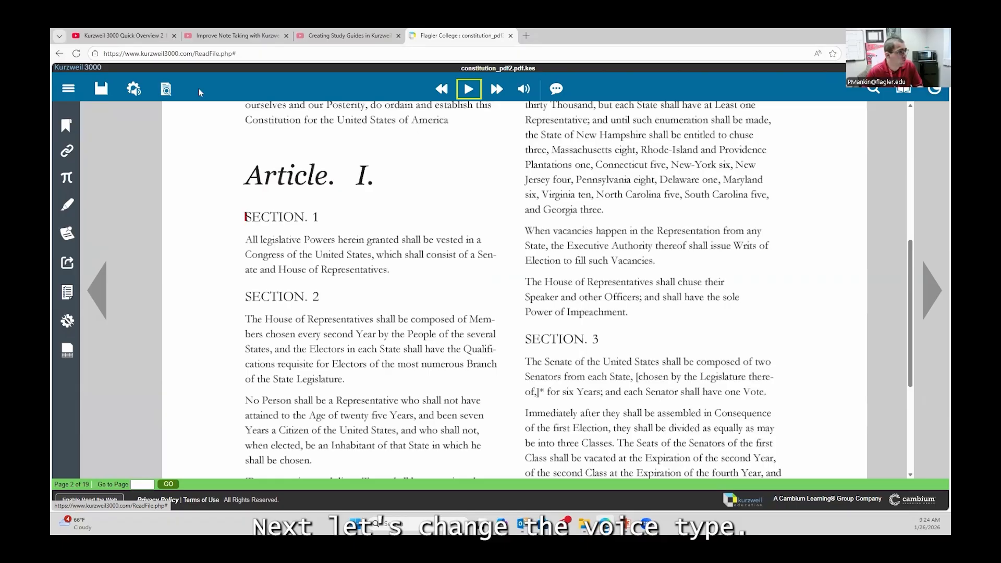
Step: Set the reading voice to Will - US English and read aloud from Section 1, pausing within Section 2
click(166, 89)
click(134, 88)
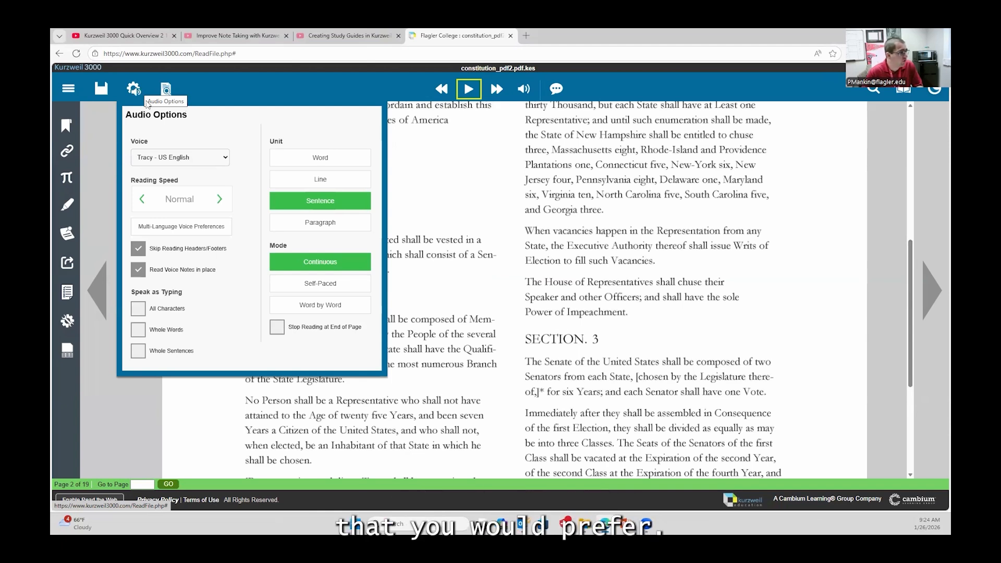
click(210, 158)
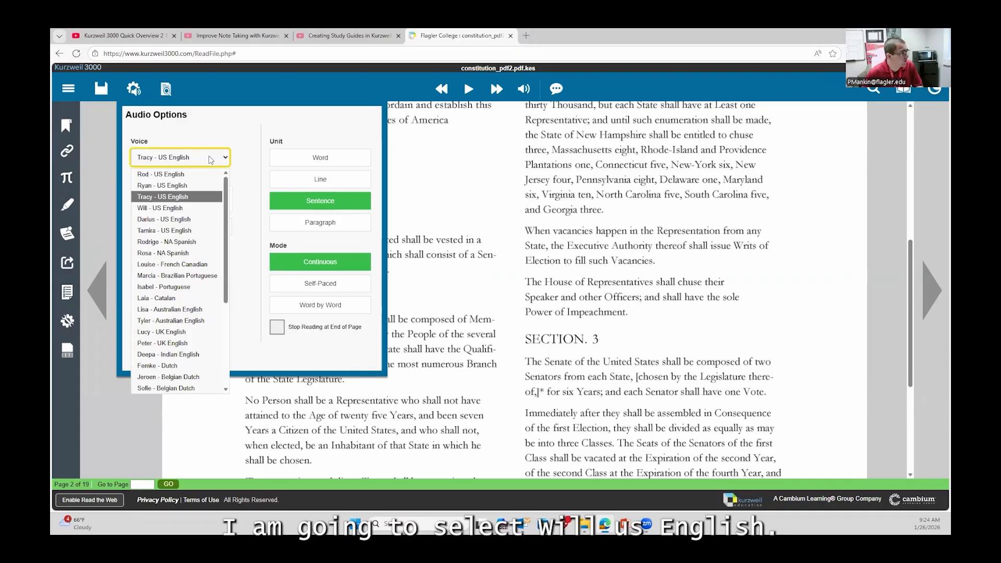
click(177, 208)
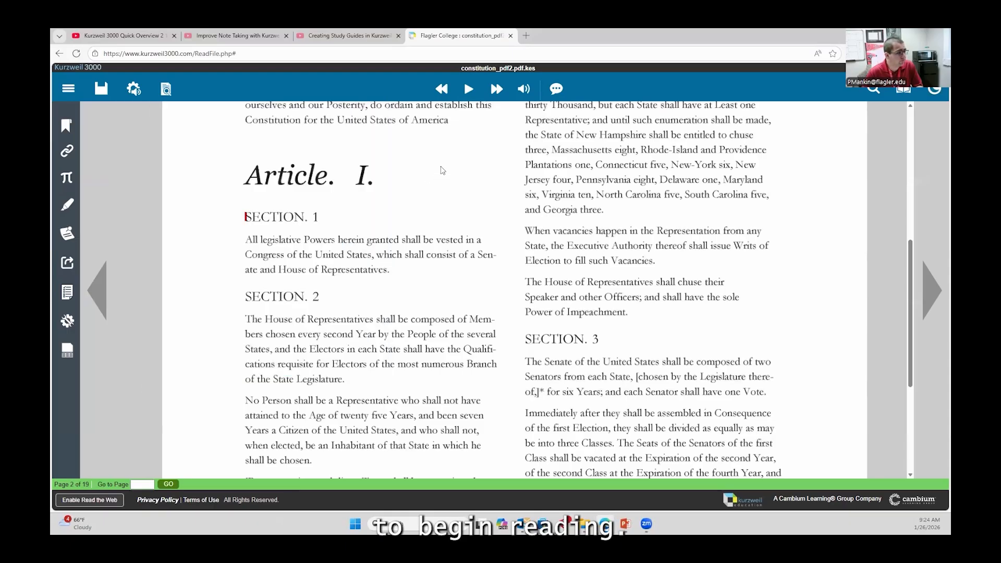
click(468, 90)
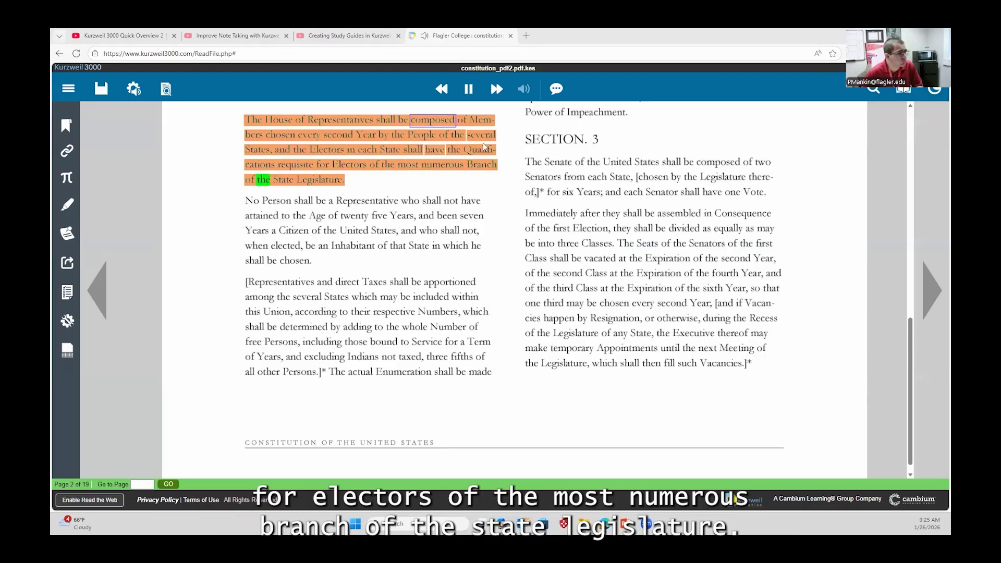
click(469, 90)
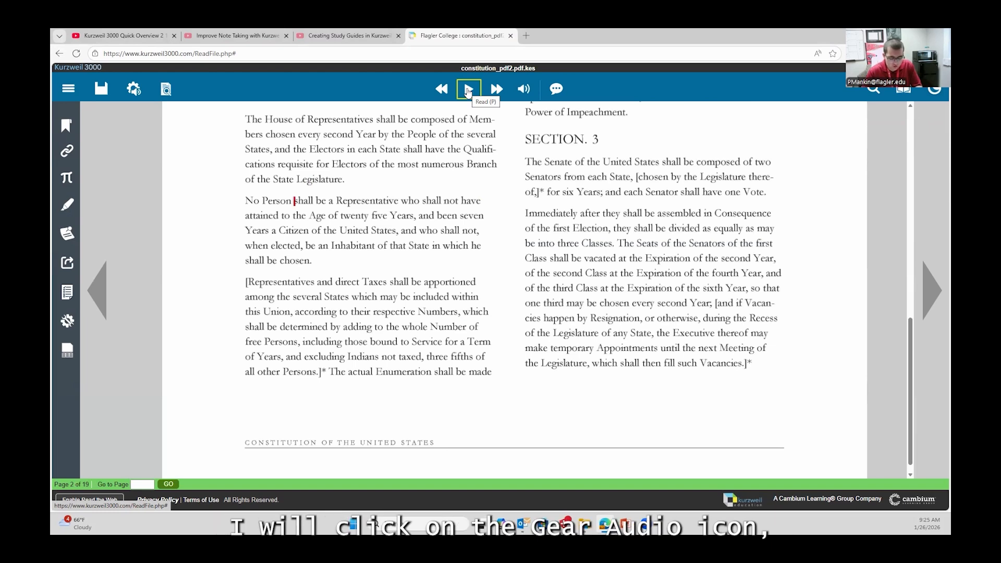
Step: Set the reading mode to Self-Paced by Sentence and read aloud the sentence beginning "No Person shall be a Representative"
click(134, 89)
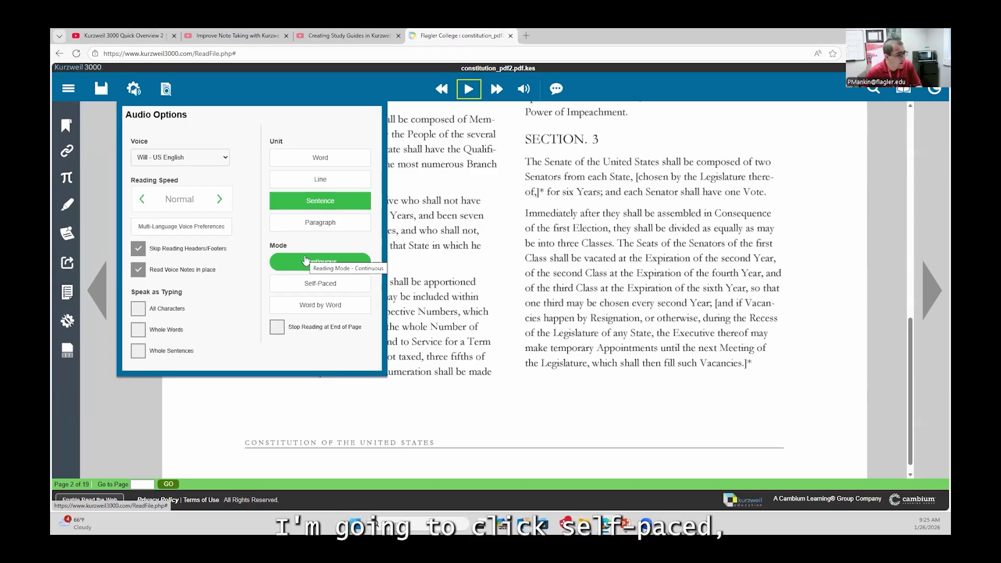
click(310, 287)
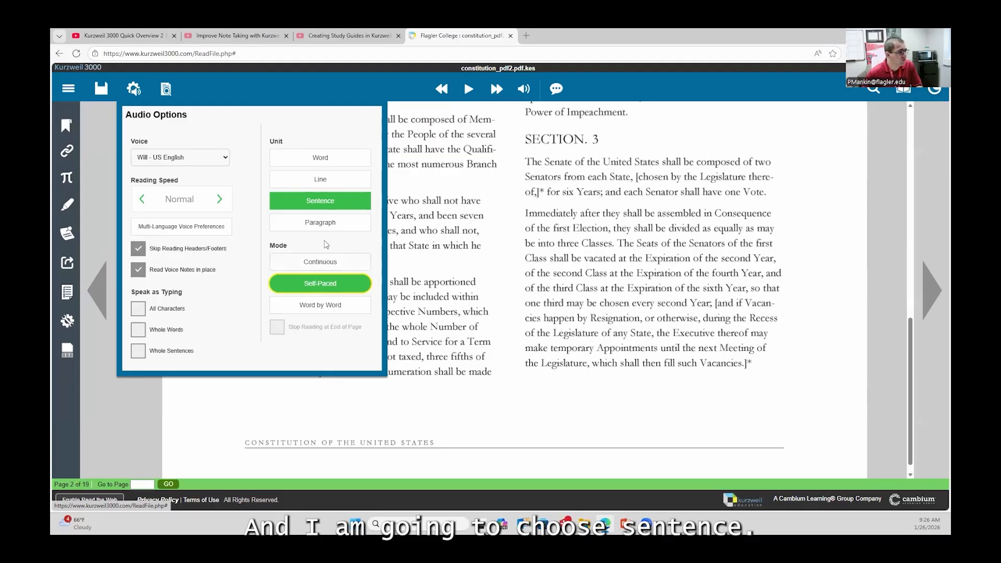
click(327, 209)
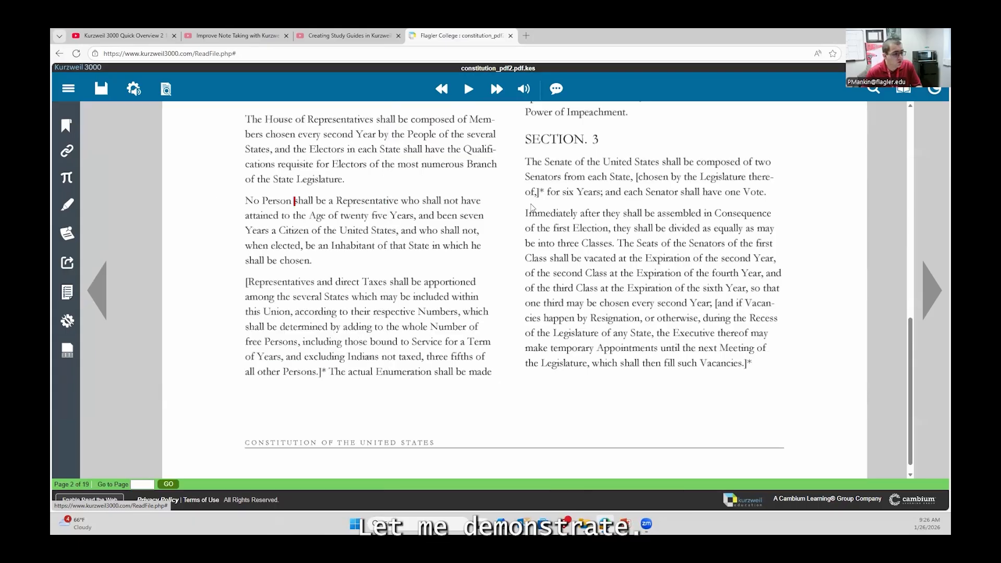
click(249, 203)
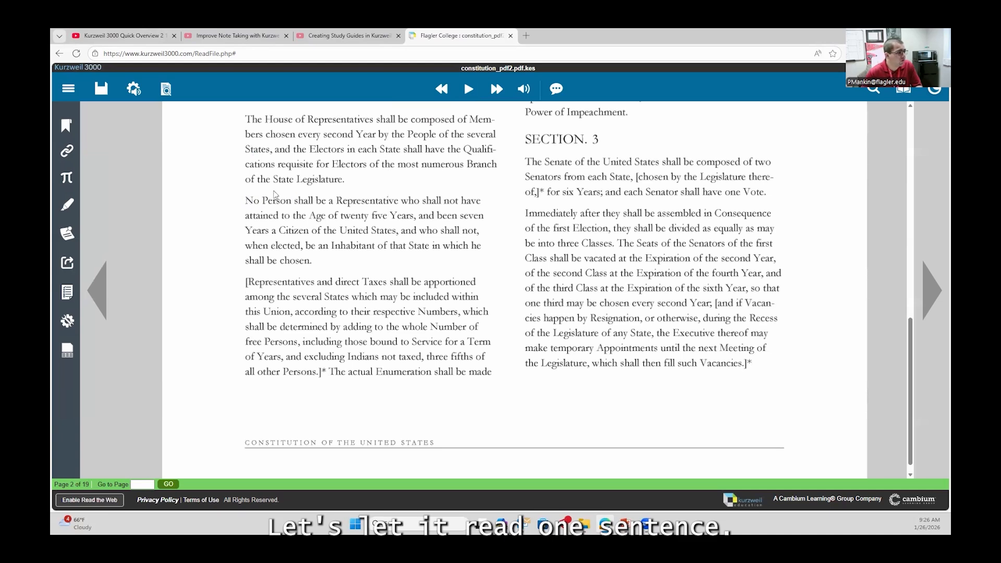
click(469, 90)
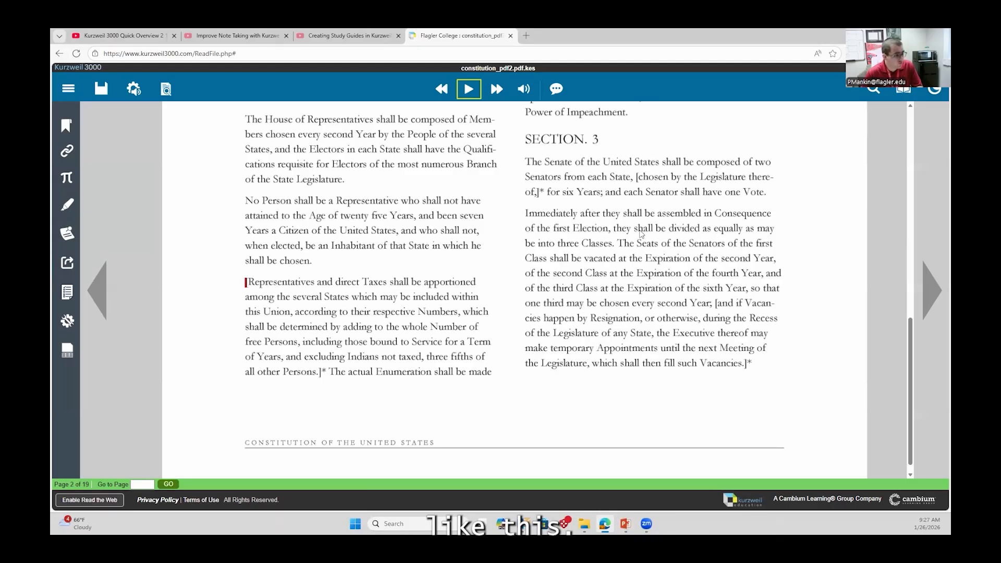
Step: Look up "Tranquility" from the preamble in the dictionary and have it read aloud
scroll(310, 237, up, 5)
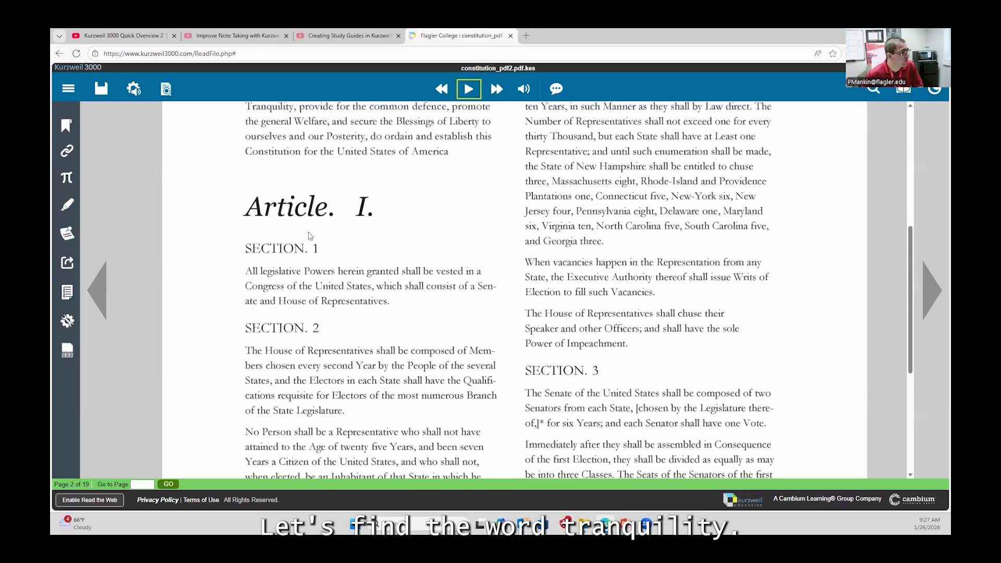
scroll(310, 237, up, 2)
click(375, 268)
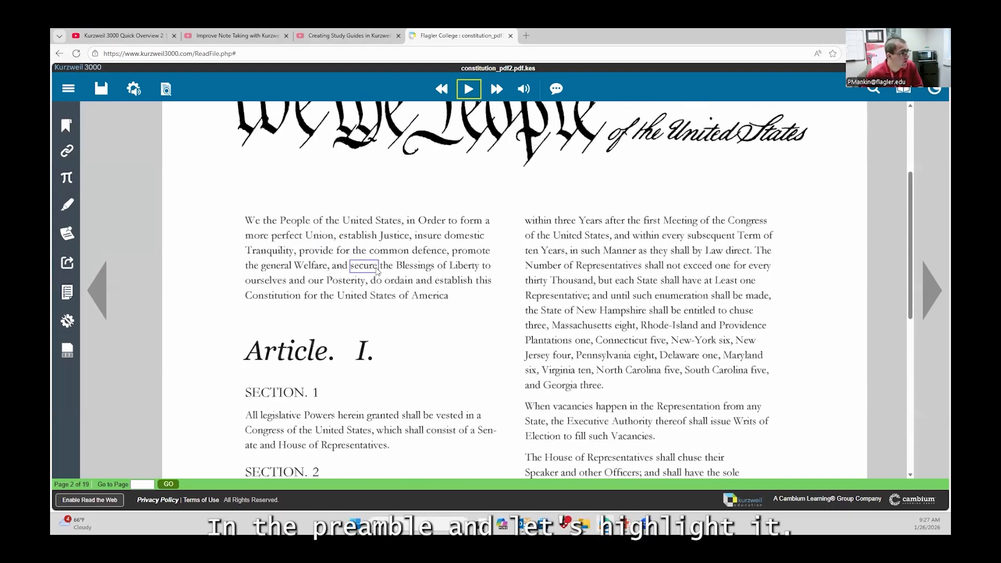
double_click(252, 253)
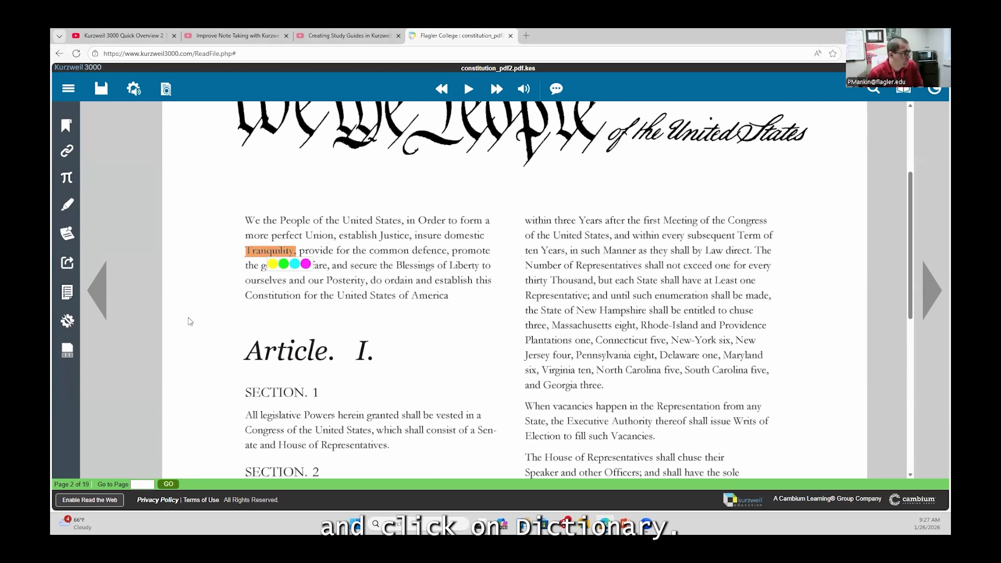
click(68, 301)
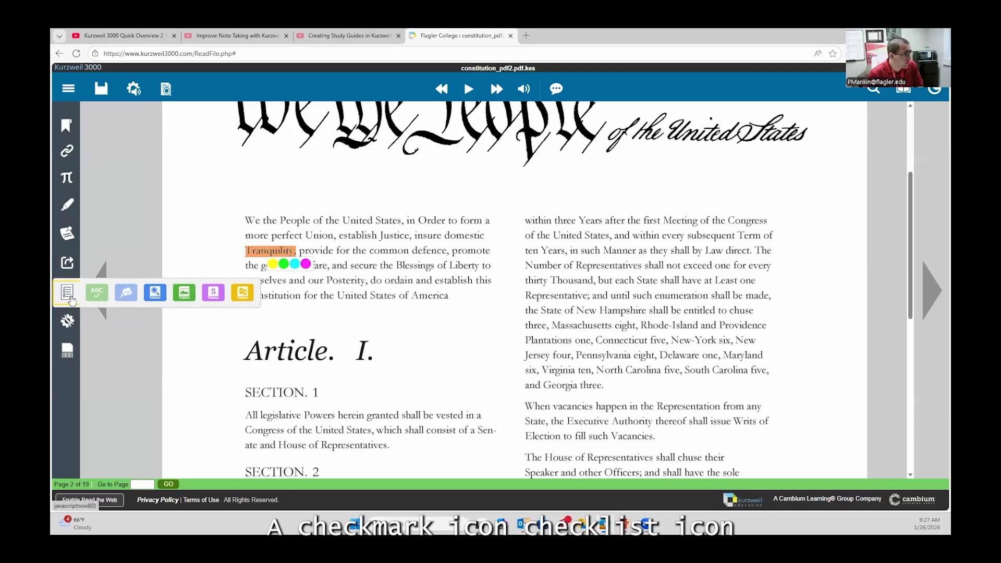
click(155, 299)
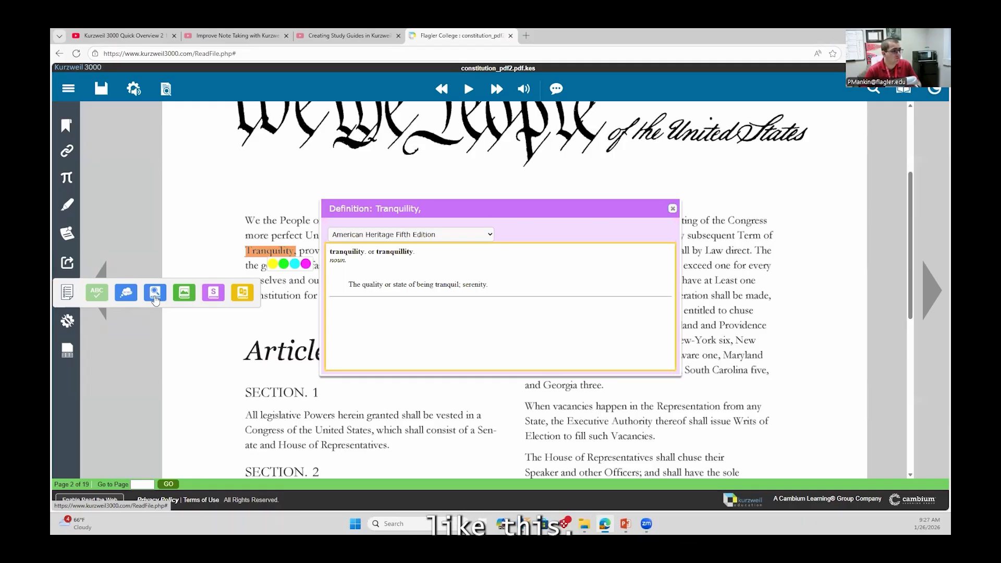
click(468, 89)
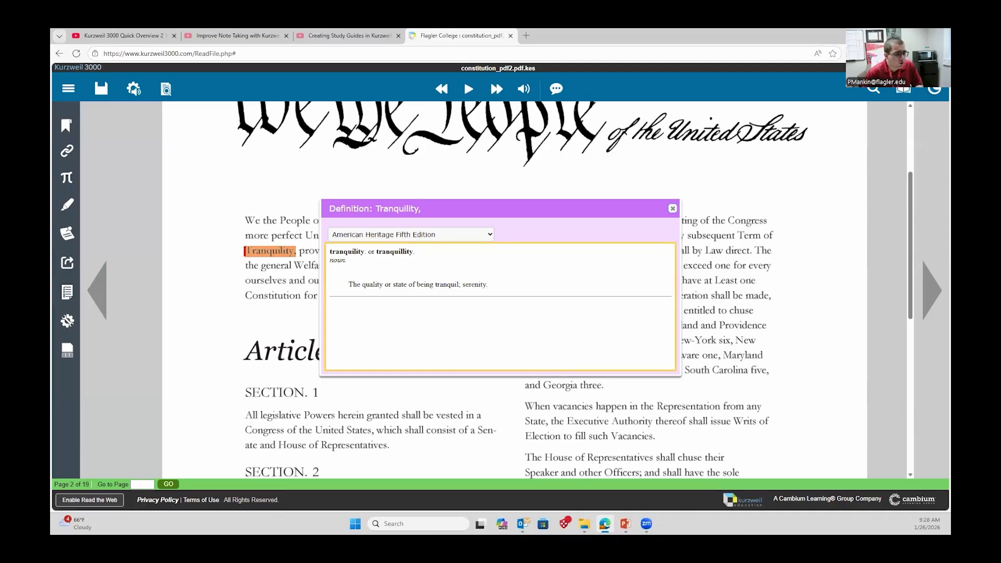
mouse_move(646, 523)
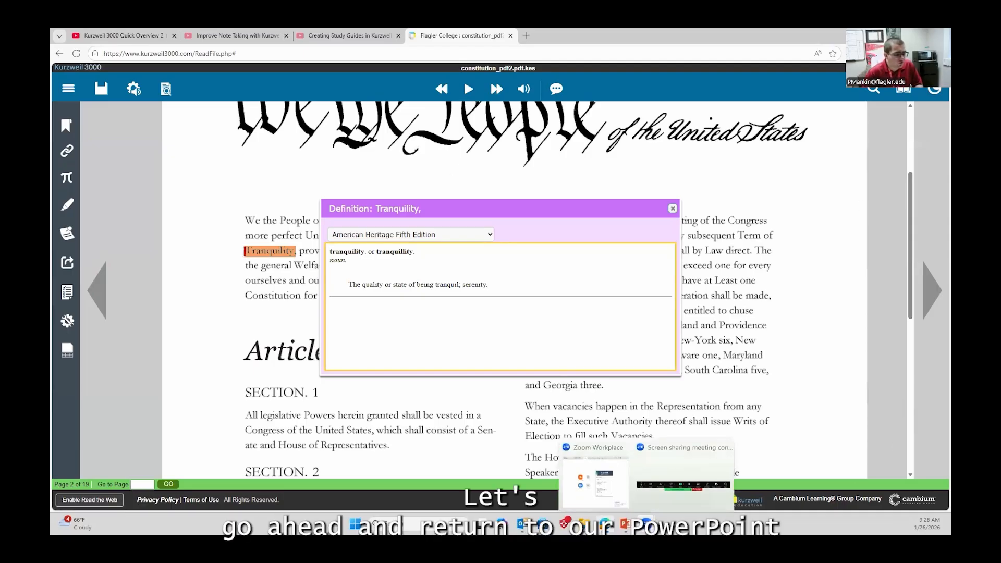
click(659, 476)
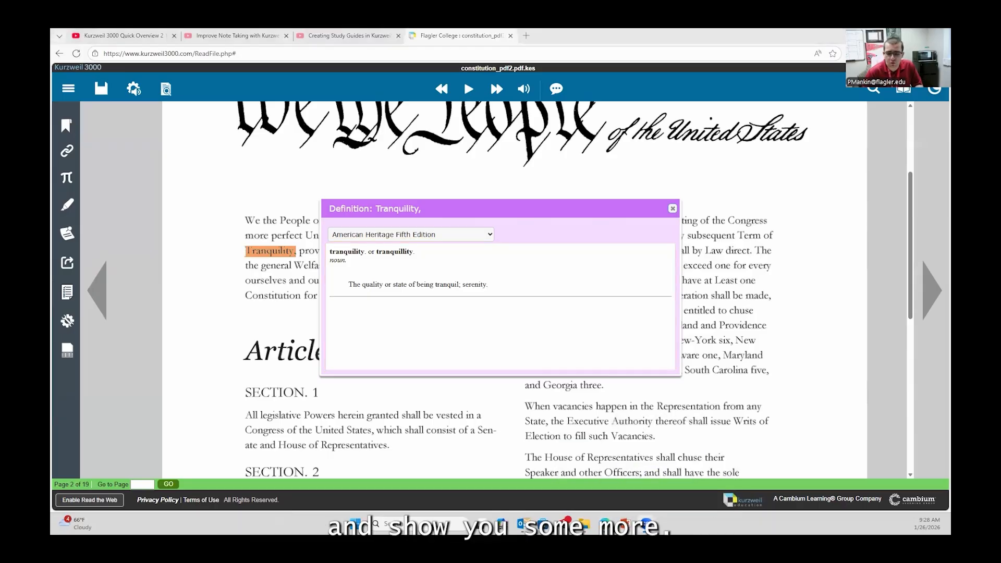
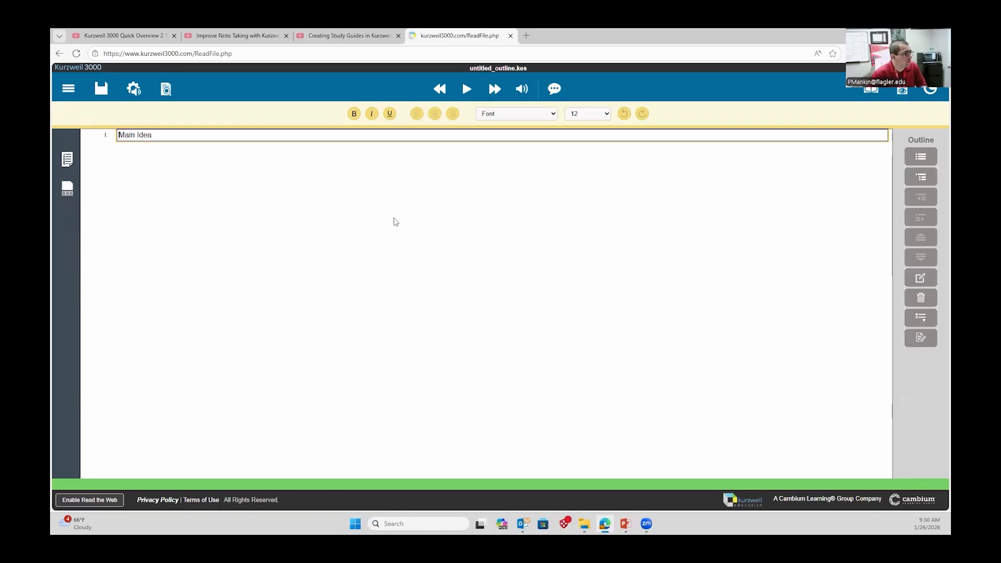
Step: Replace the "Main Idea" placeholder on the outline's first line with the person's full name
drag(152, 137, 117, 139)
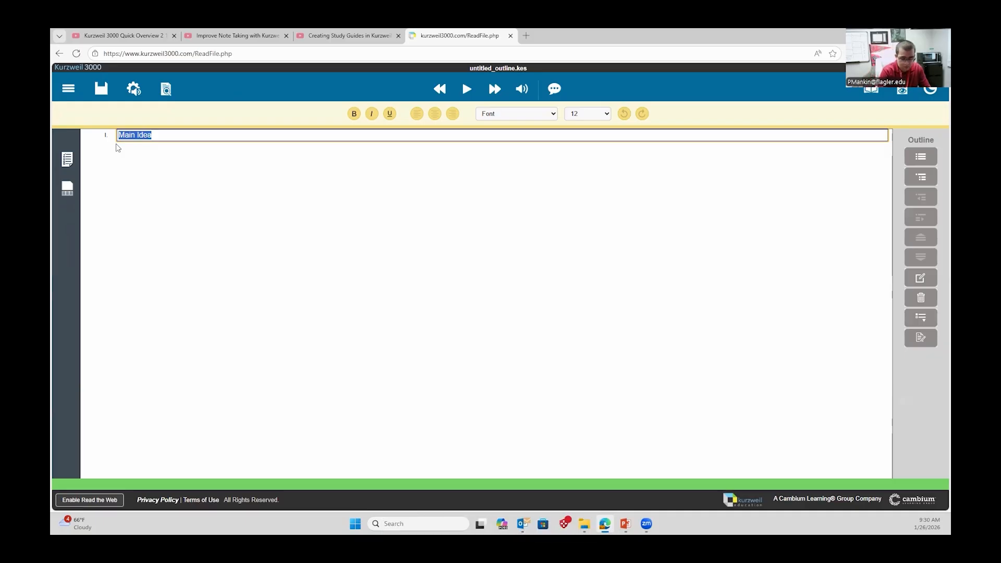
text(Nichol)
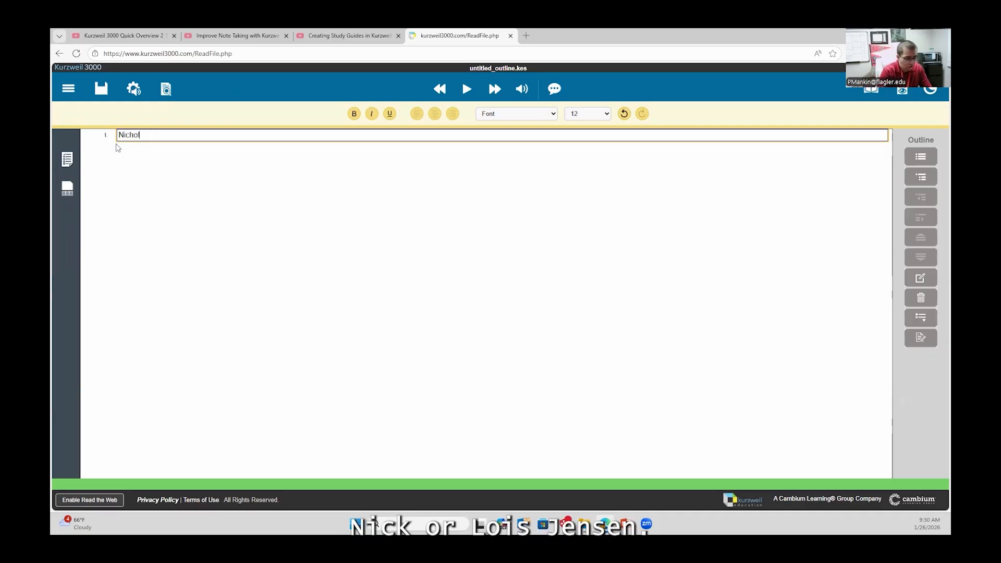
text(as Jenson)
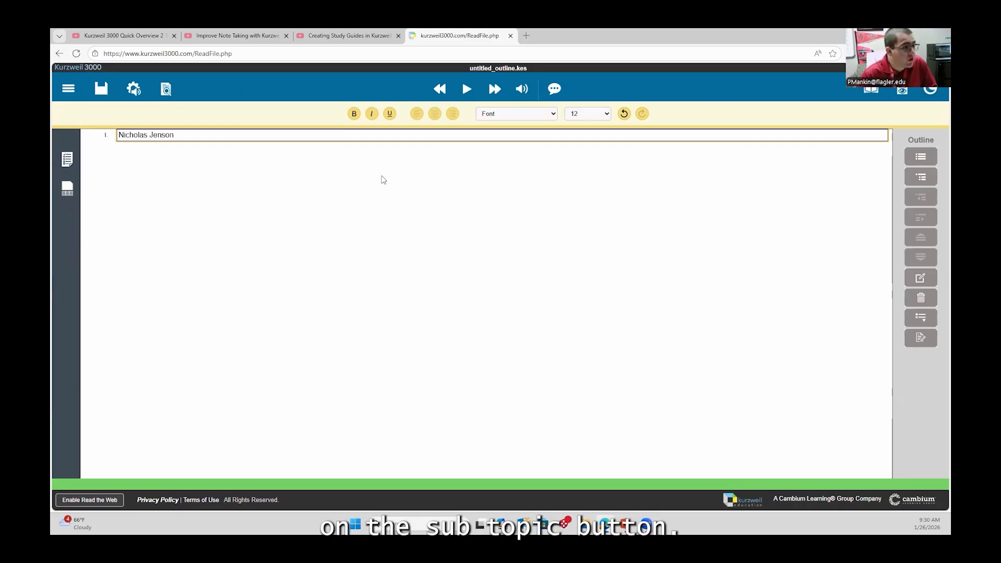
Step: Add the subtopic "Humanist Typeface" beneath the outline's first line
click(917, 182)
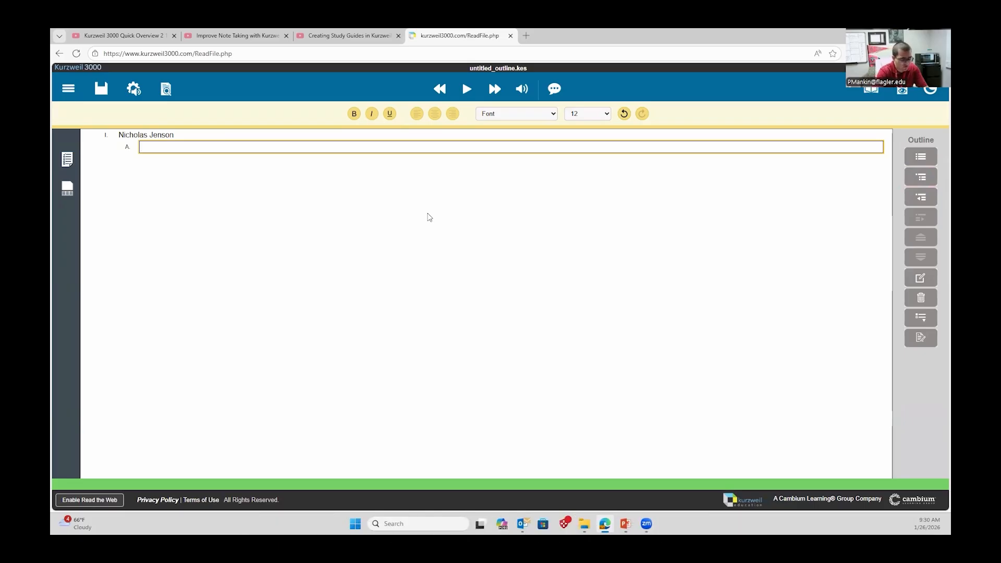
text(Humasn)
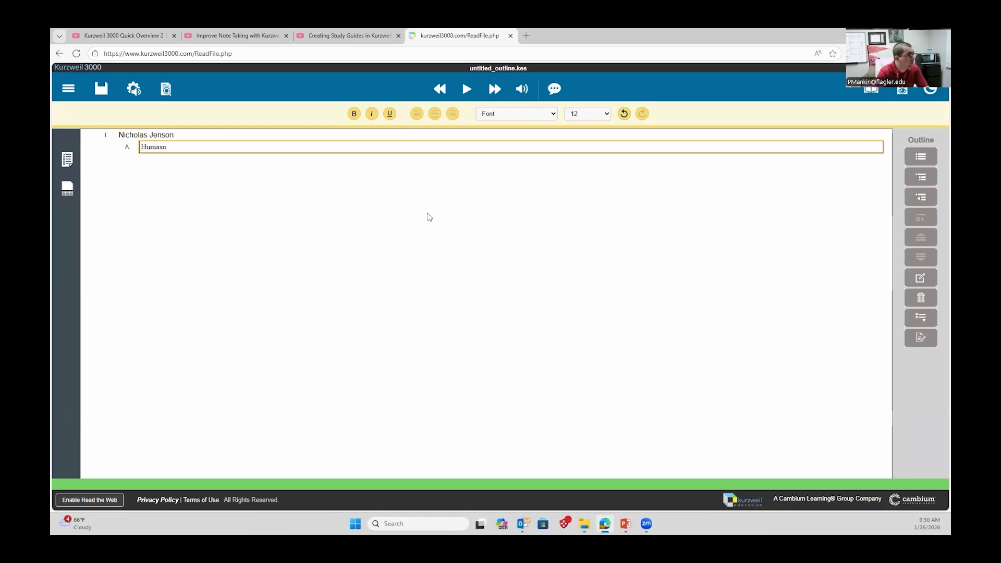
key(BackSpace)
key(BackSpace)
text(nist )
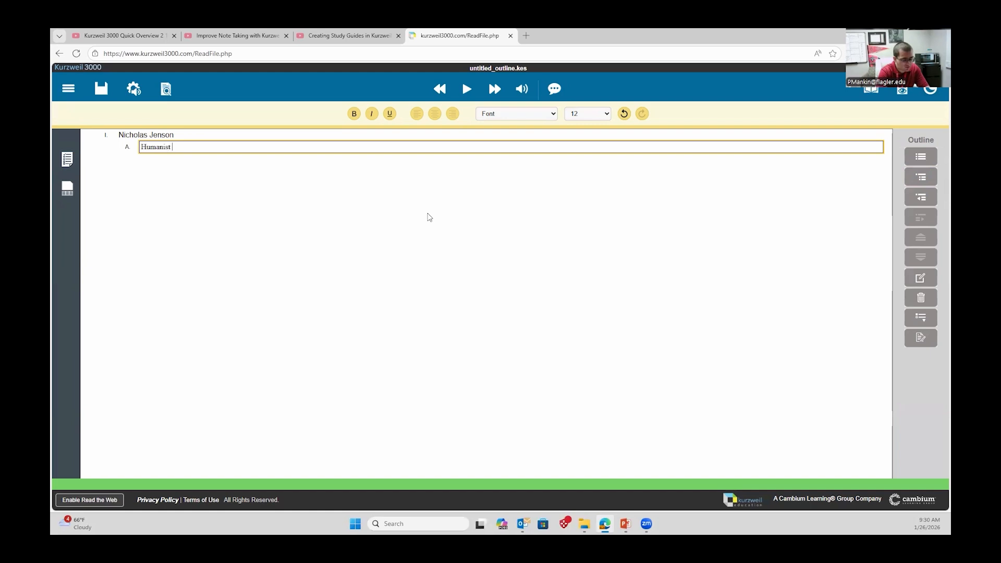
text(Typeface)
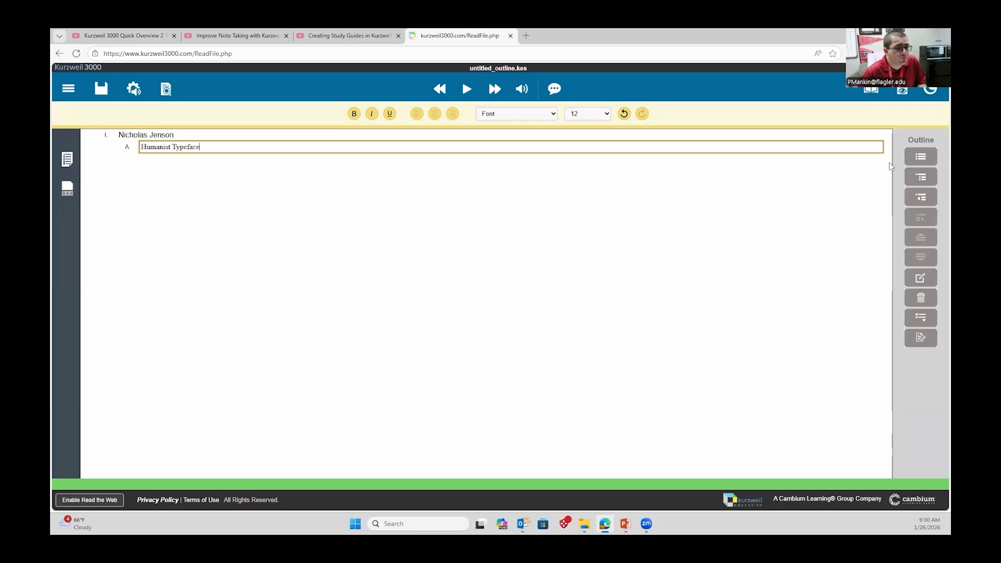
Step: Add the subtopic "Inspiration from the Roman Empire period" beneath "Humanist Typeface"
click(908, 179)
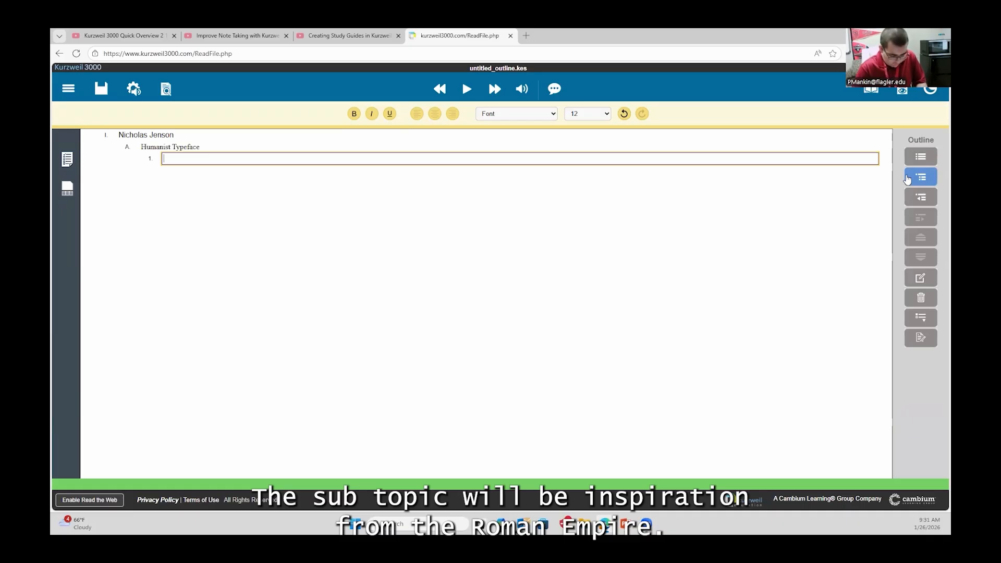
text(Inspirationm)
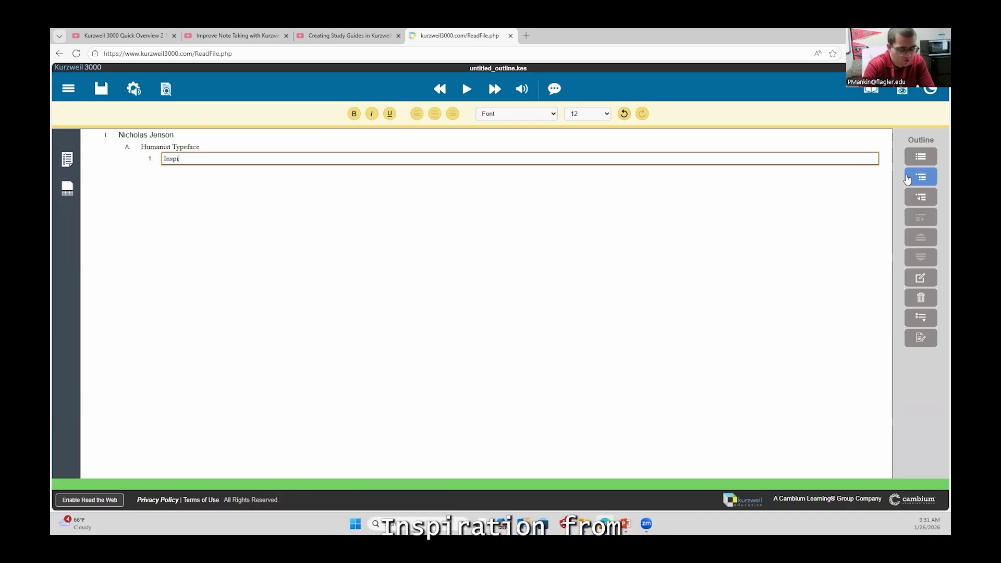
key(BackSpace)
key(BackSpace)
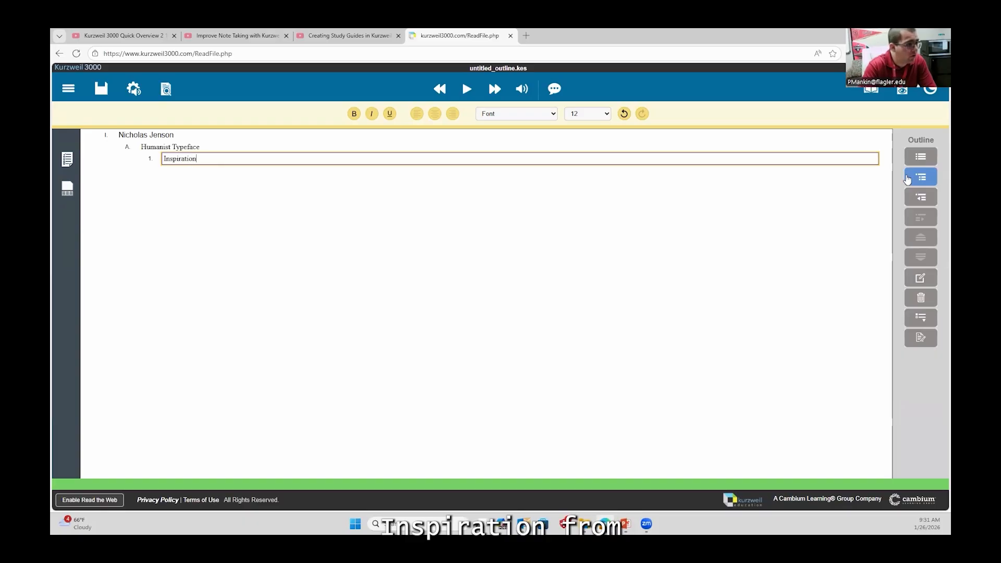
text(cv)
key(BackSpace)
key(BackSpace)
text(fro)
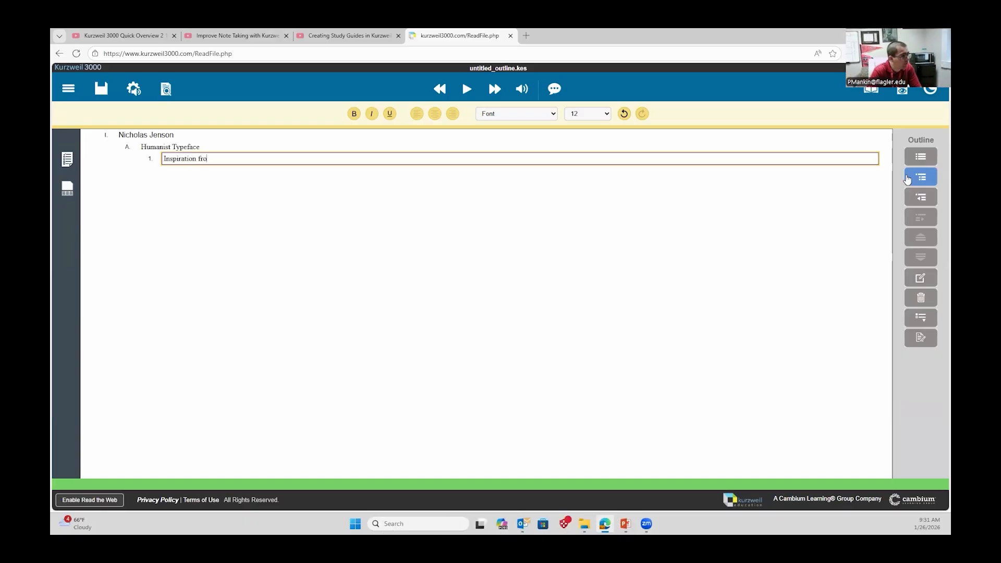
text(m the Roman )
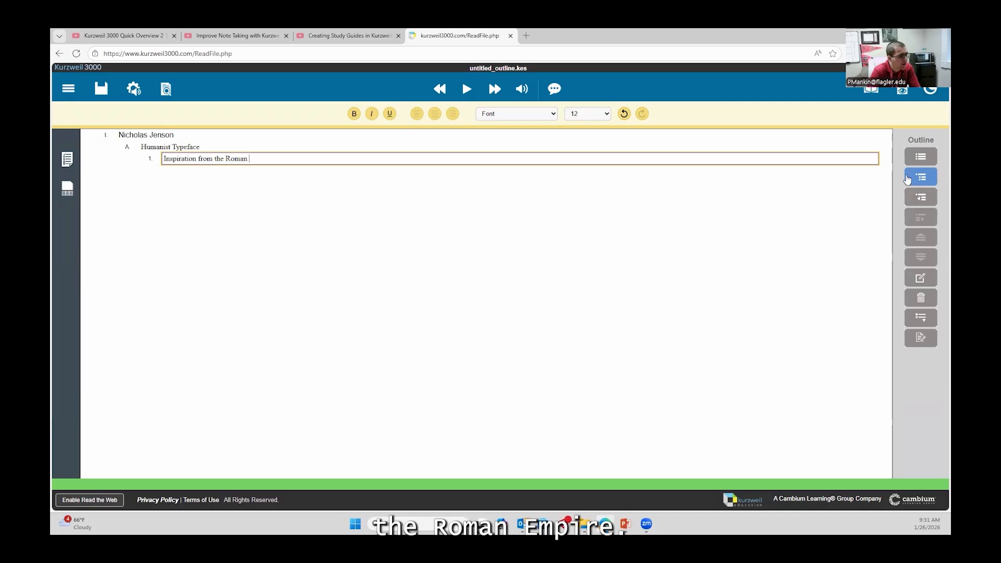
text(Empire)
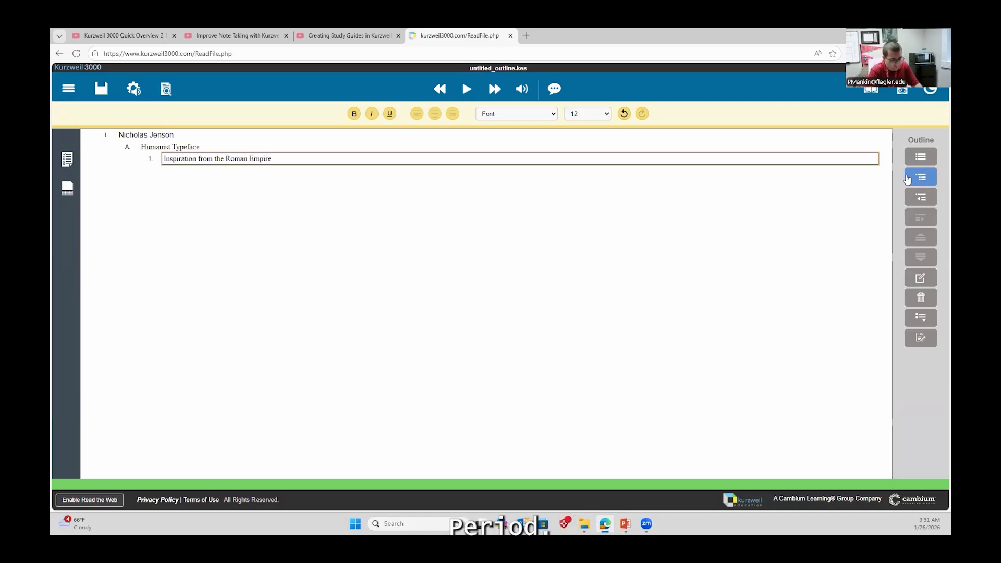
text( Period)
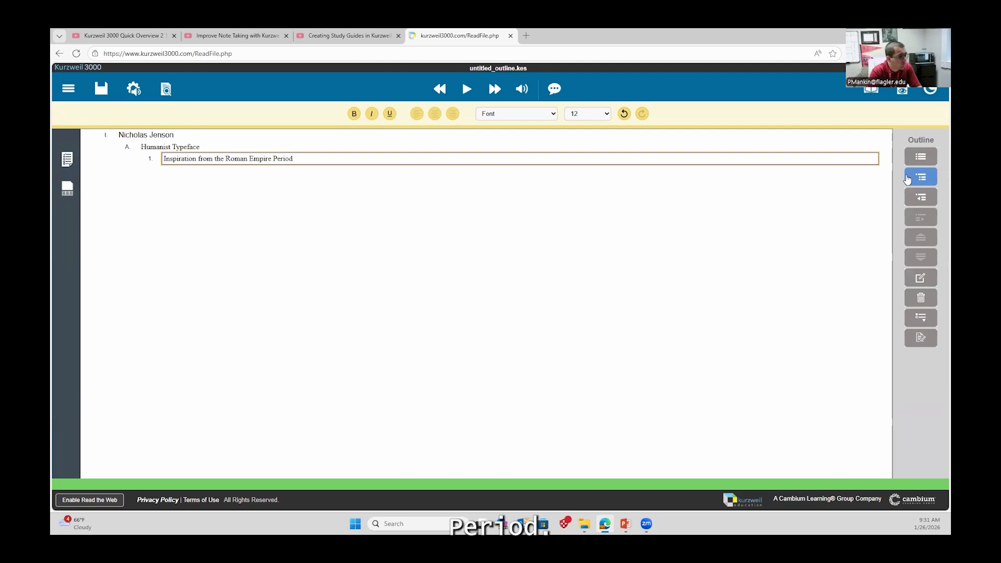
key(BackSpace)
key(BackSpace)
key(BackSpace)
key(BackSpace)
key(BackSpace)
key(BackSpace)
text(peri)
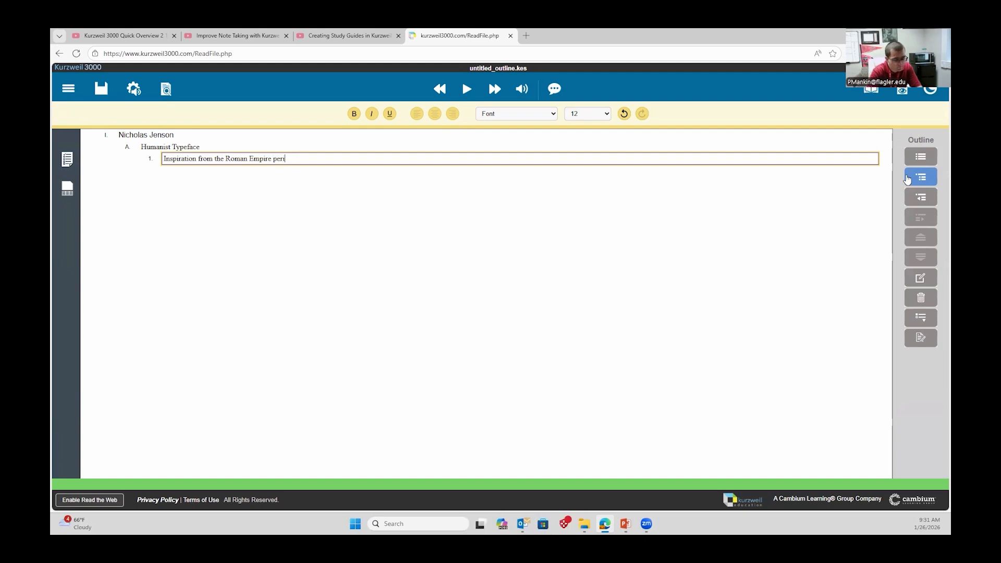
text(od)
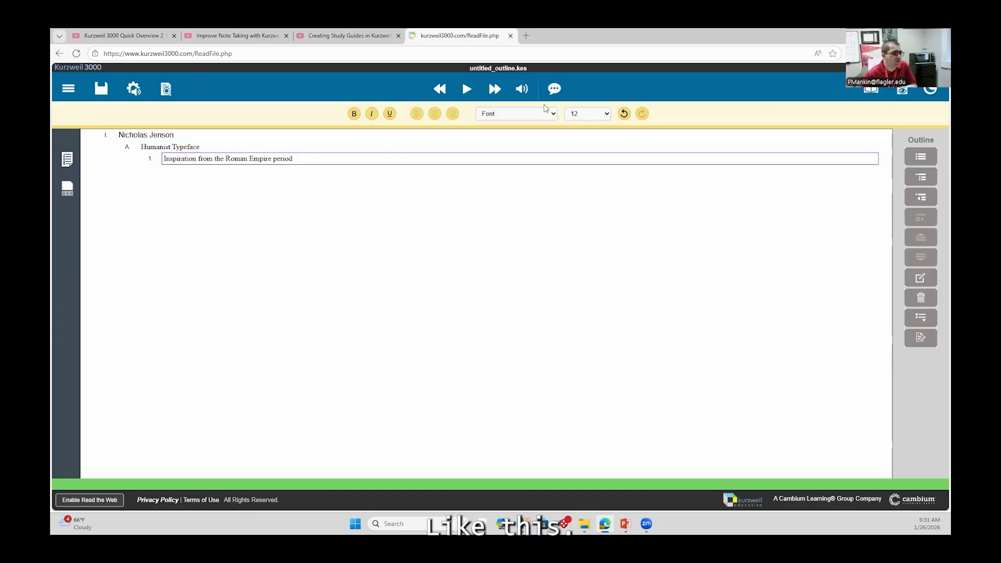
Step: Read the outline aloud starting from its first line
click(467, 94)
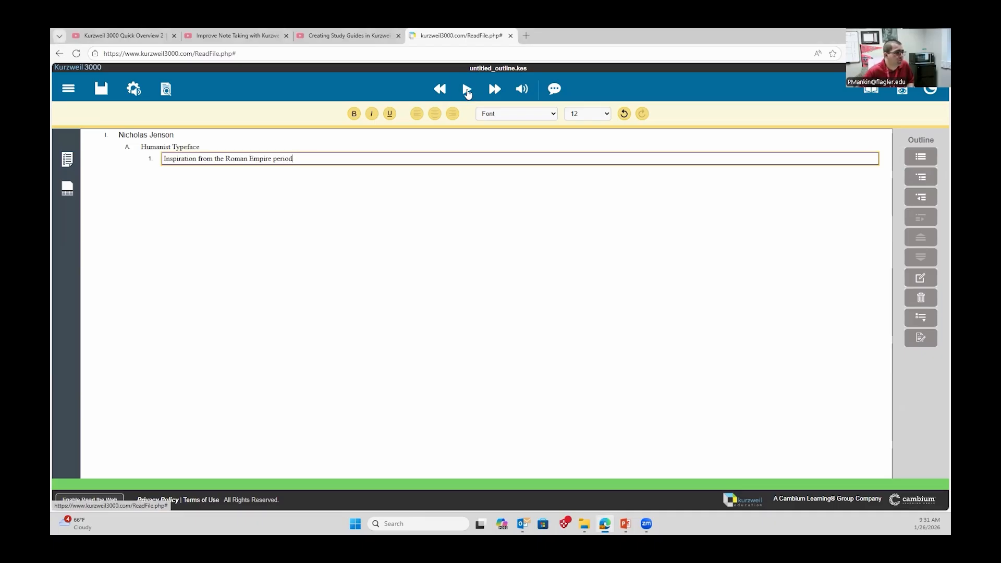
click(120, 134)
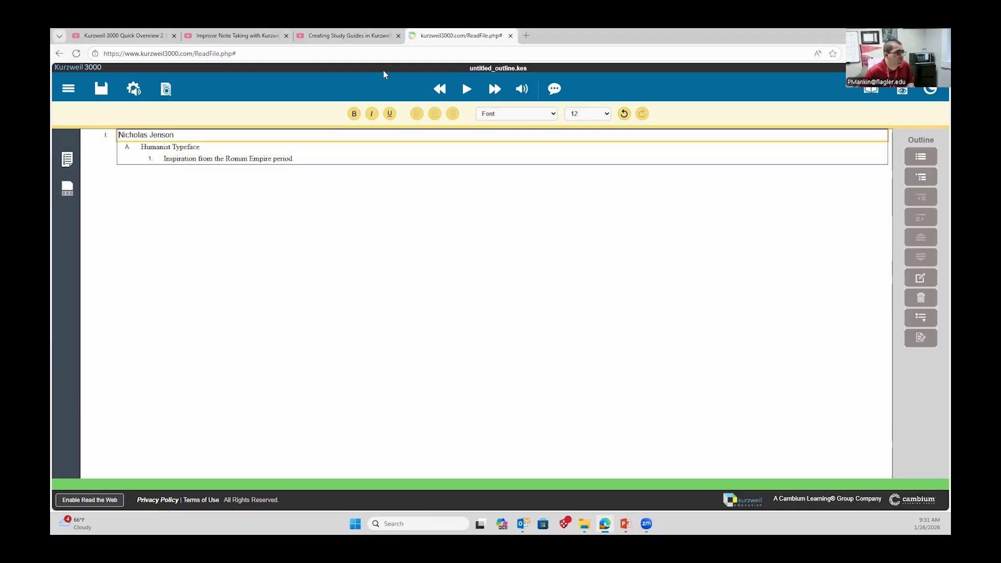
click(467, 88)
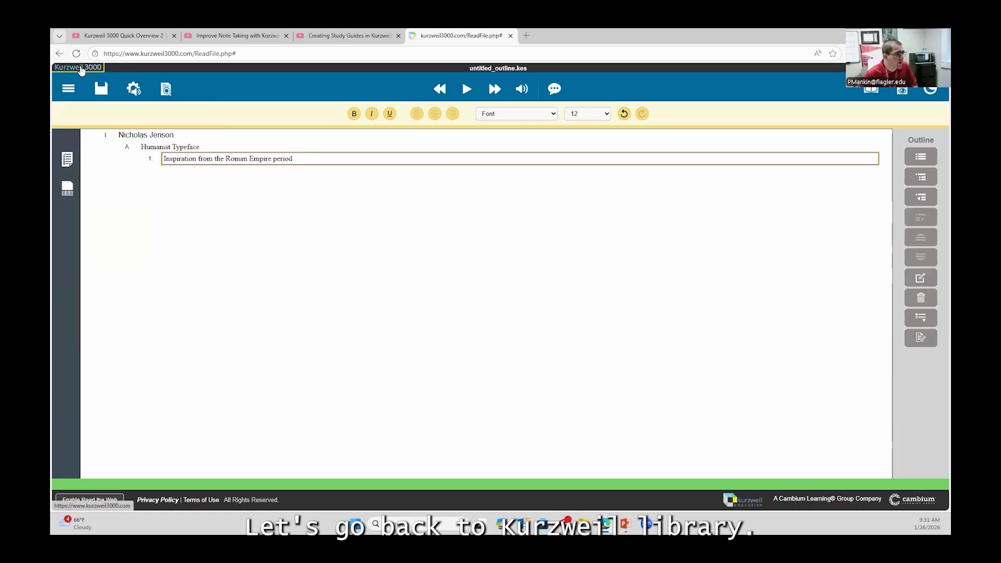
Step: Leave the outline for the Universal Library and create a new draft there
click(80, 67)
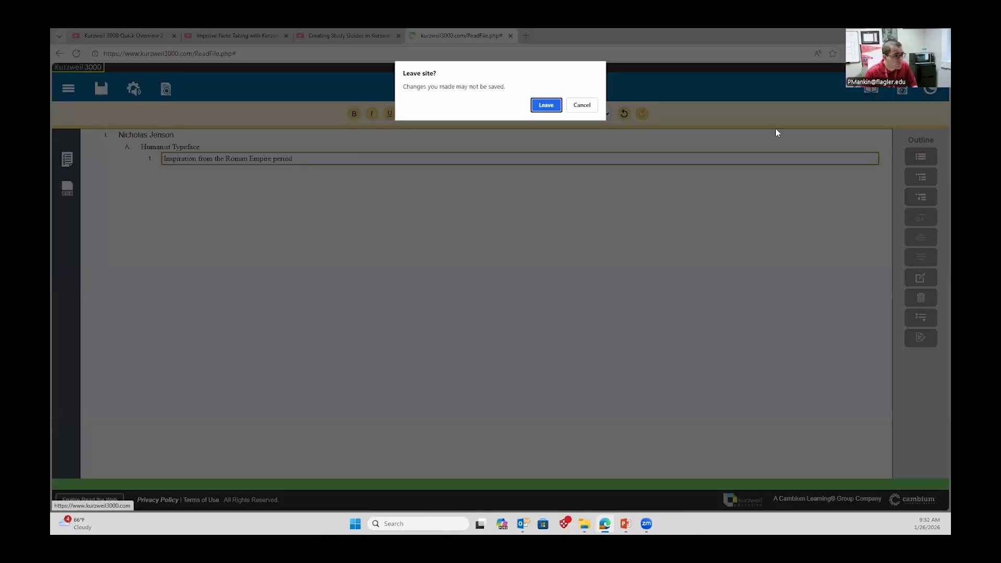
click(546, 105)
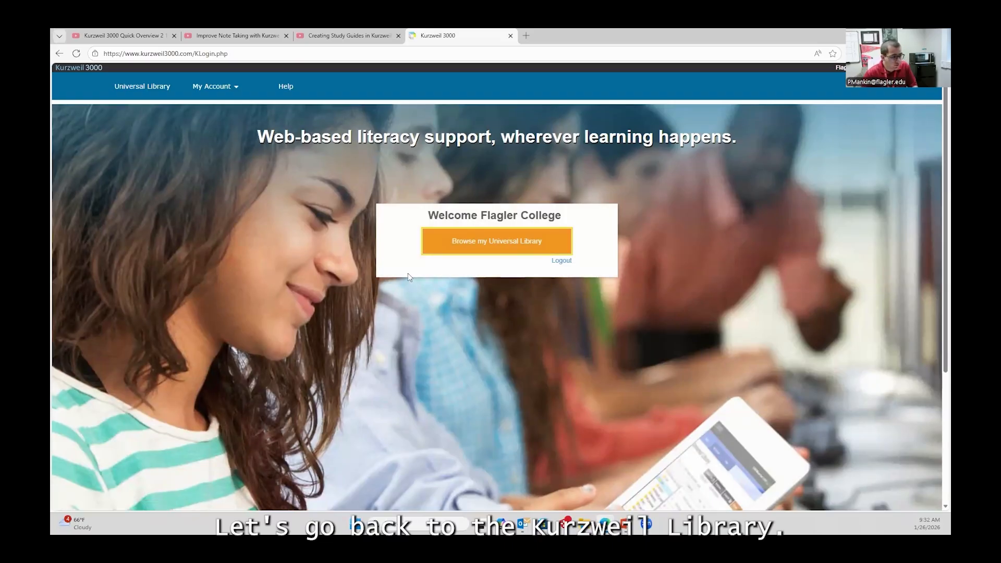
click(450, 246)
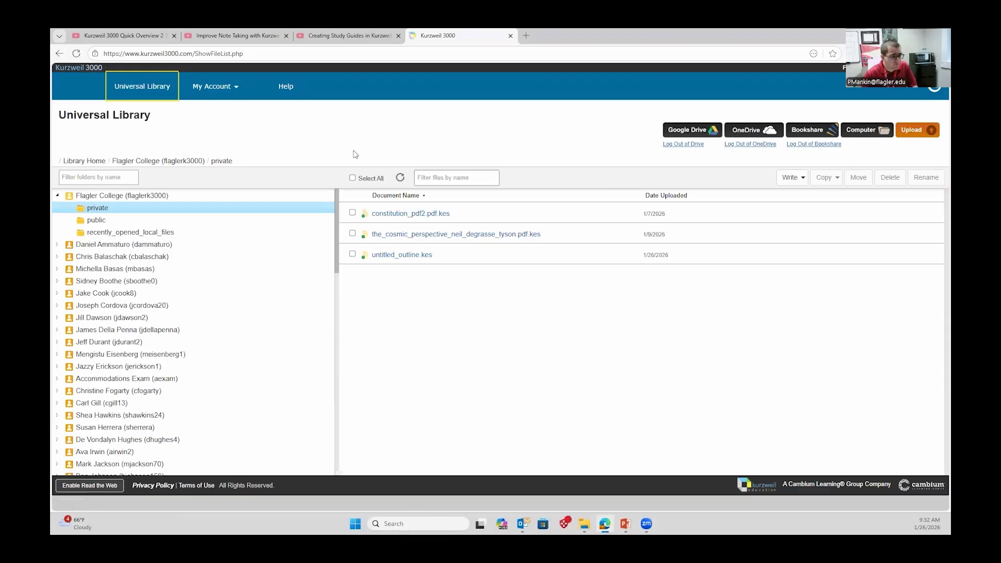
click(790, 179)
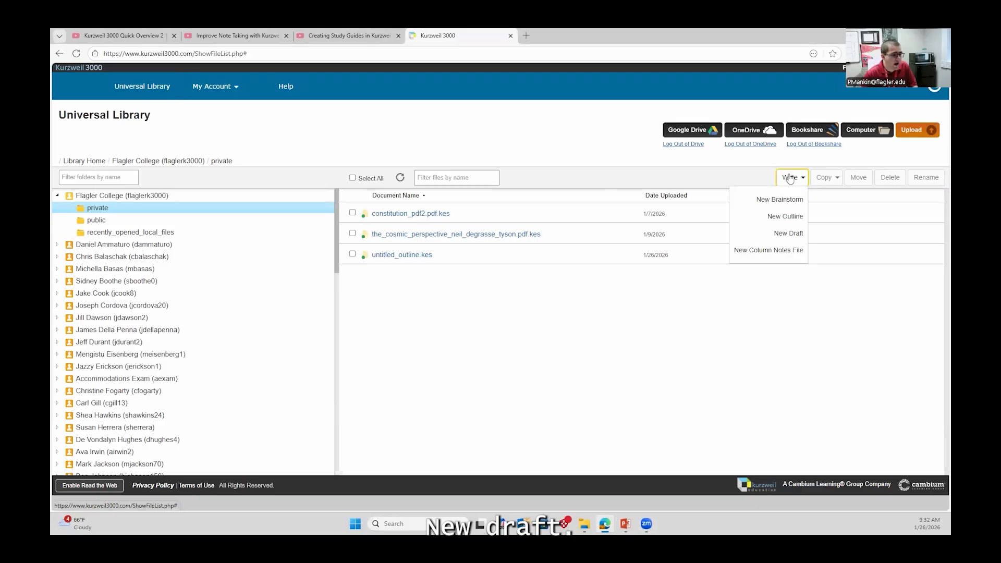
click(790, 236)
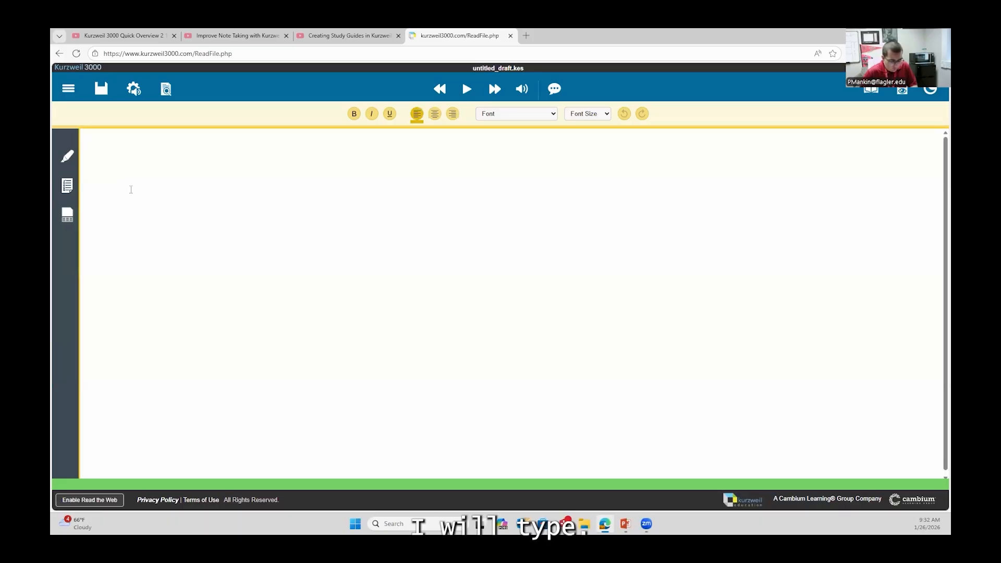
Step: Write the draft sentence with the person's full name followed by "was a famous typeface desginer who drew spiration from the roman empire."
text(Nicho,as)
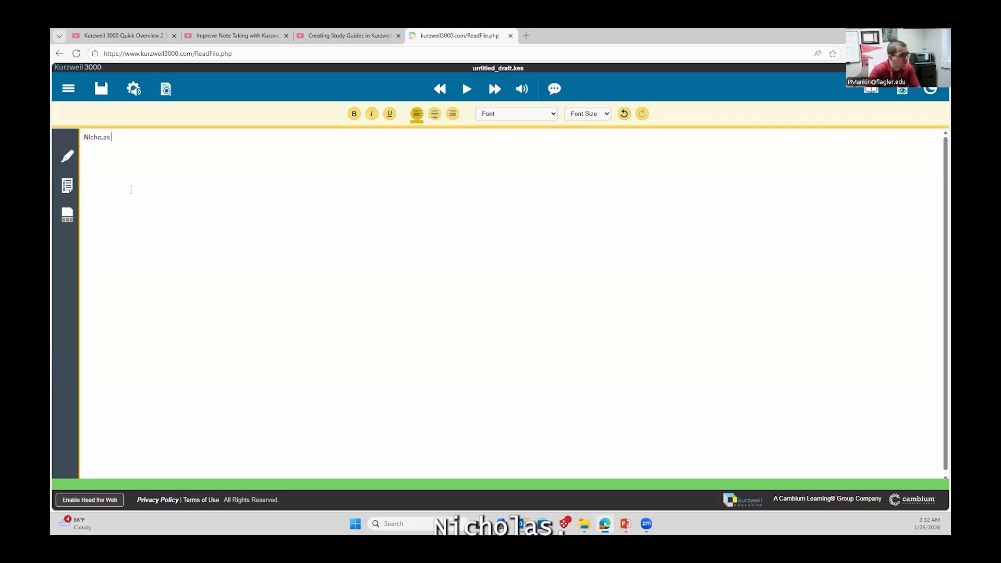
key(BackSpace)
key(BackSpace)
key(BackSpace)
text(las)
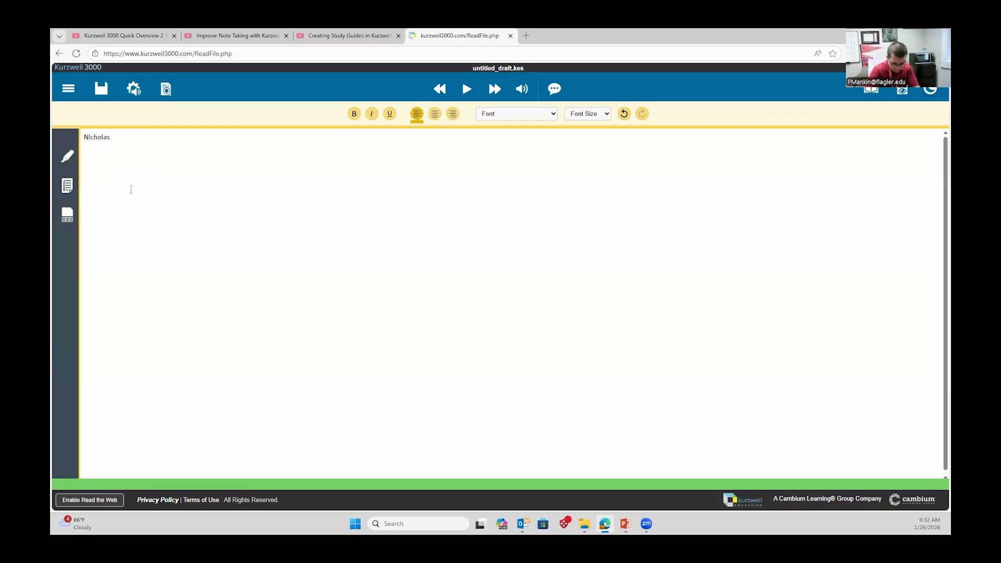
text( Jenson)
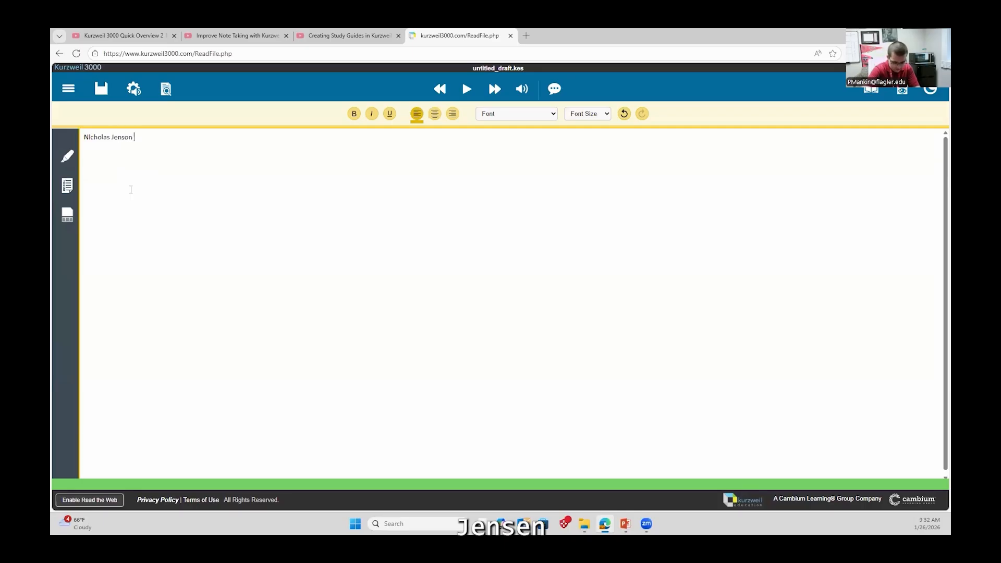
text( was a)
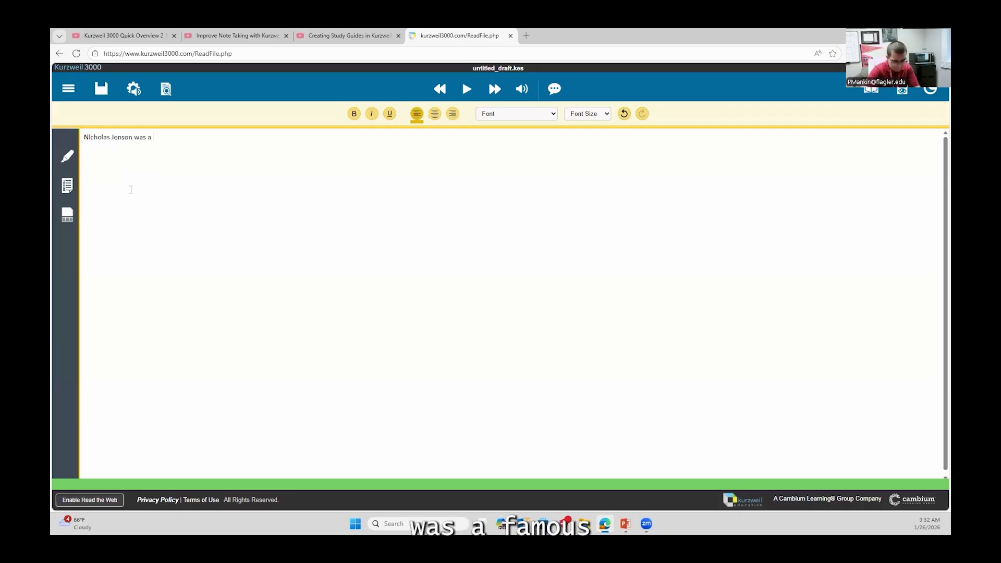
text( famous)
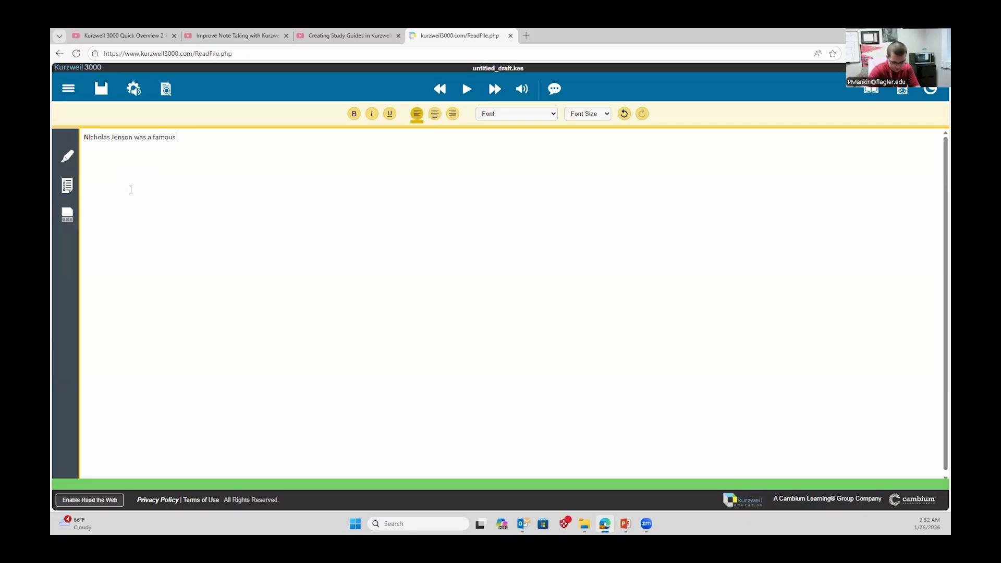
text( typeface)
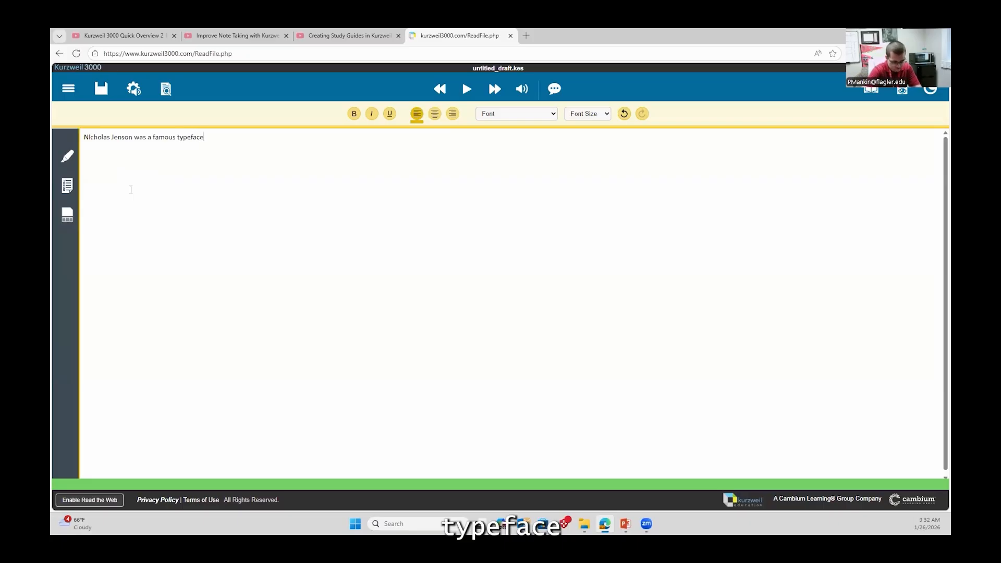
text( desginer)
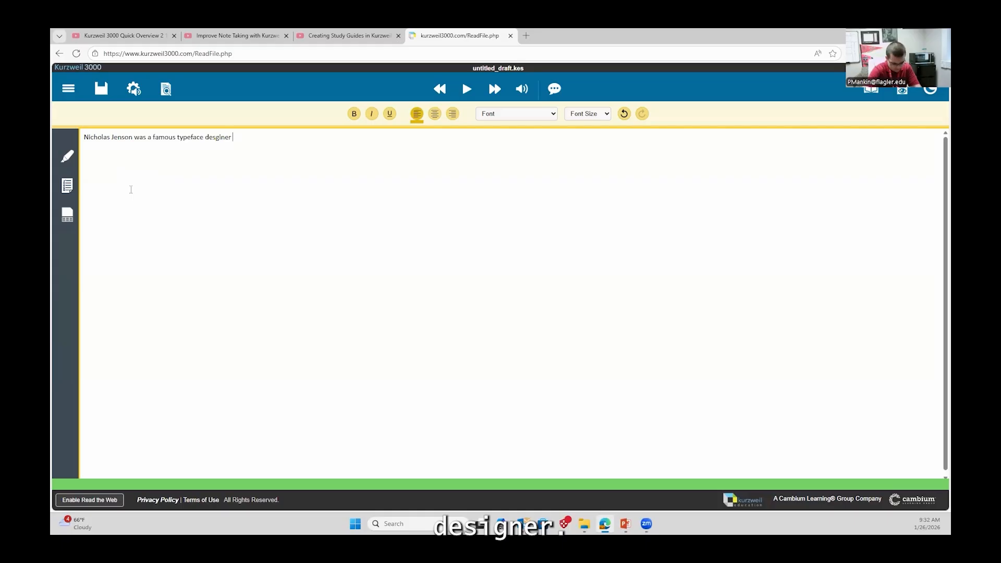
text( who )
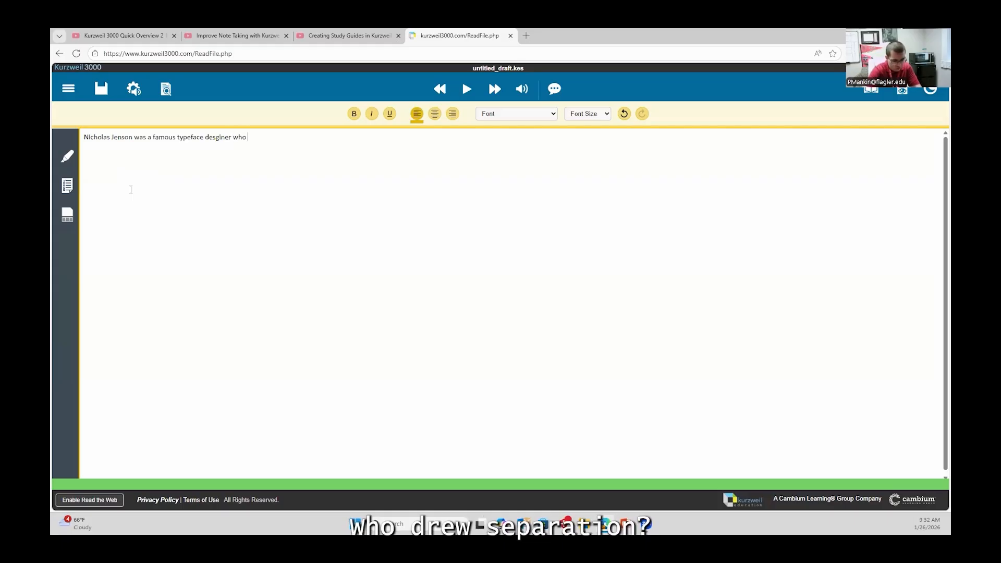
text(drew spiration)
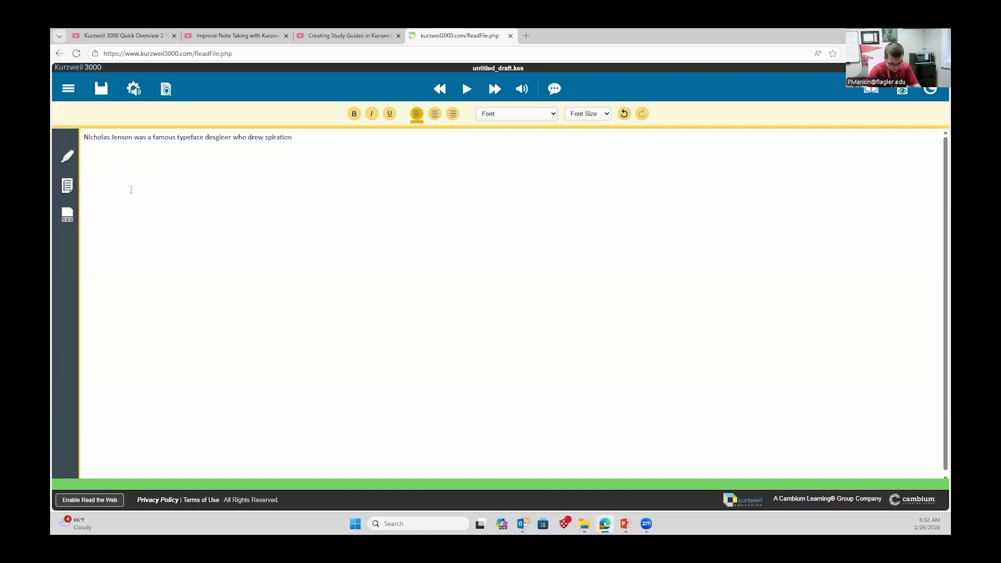
text( from)
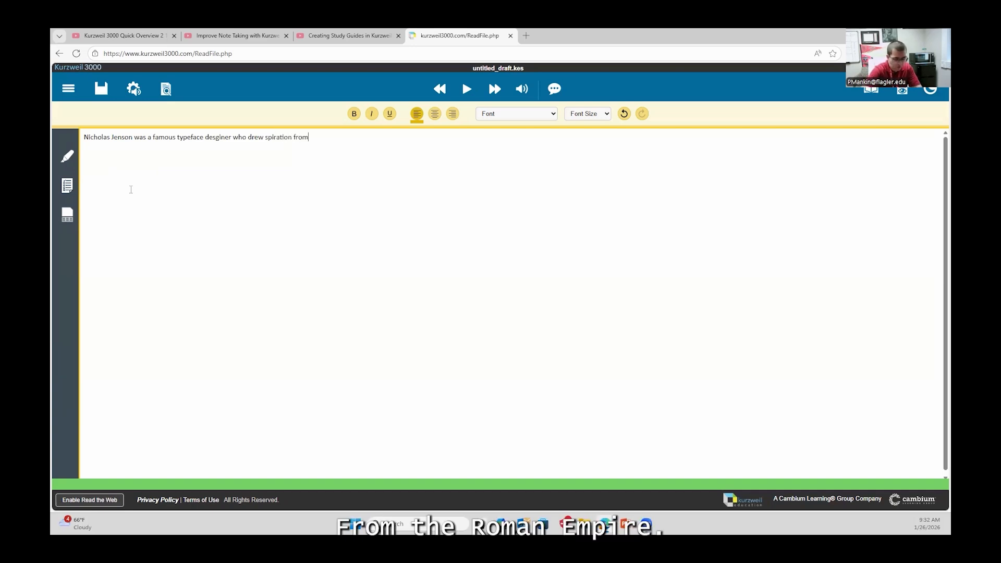
text( the roman empire.)
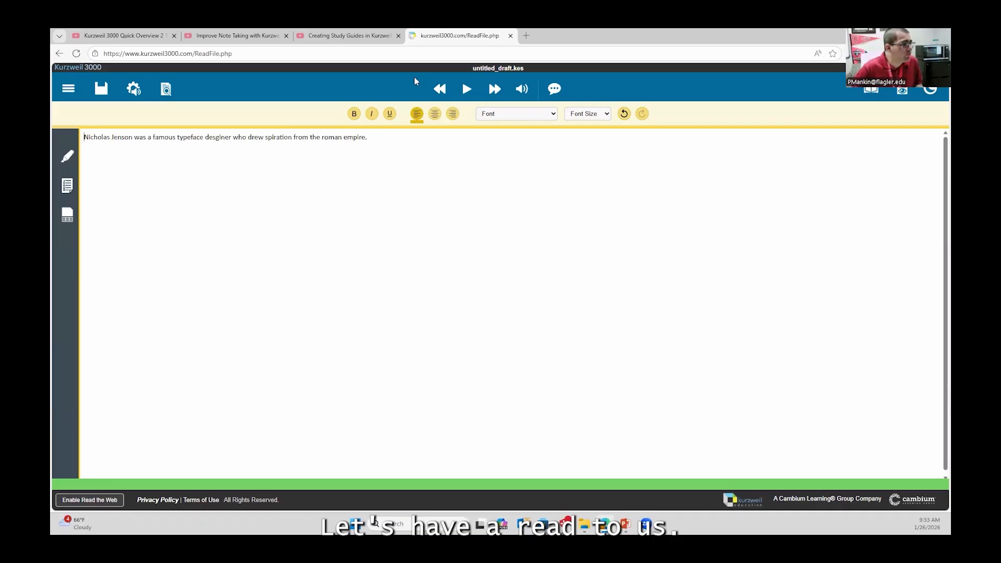
Step: Read the draft sentence aloud and correct "spiration" to "inspiration"
click(467, 90)
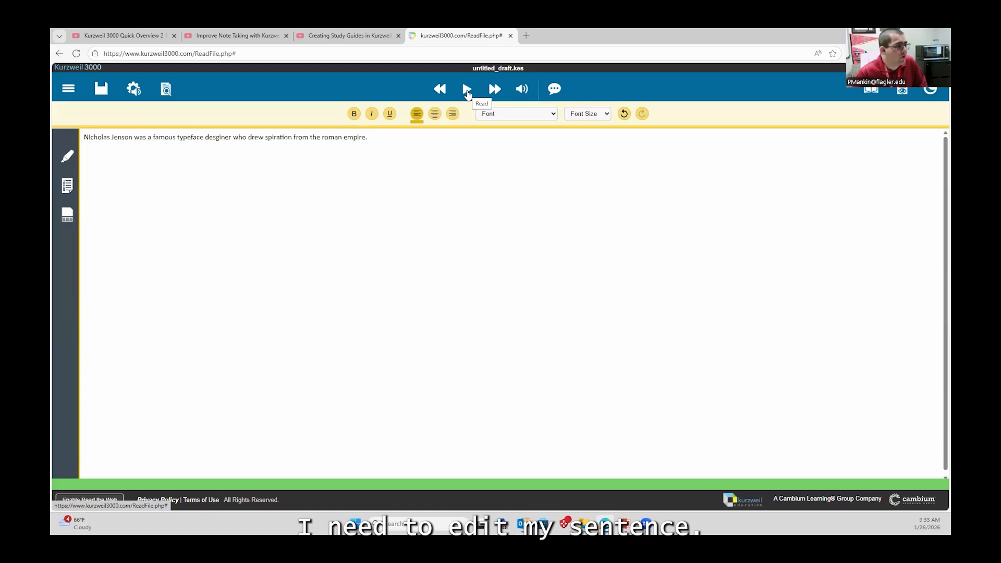
click(266, 138)
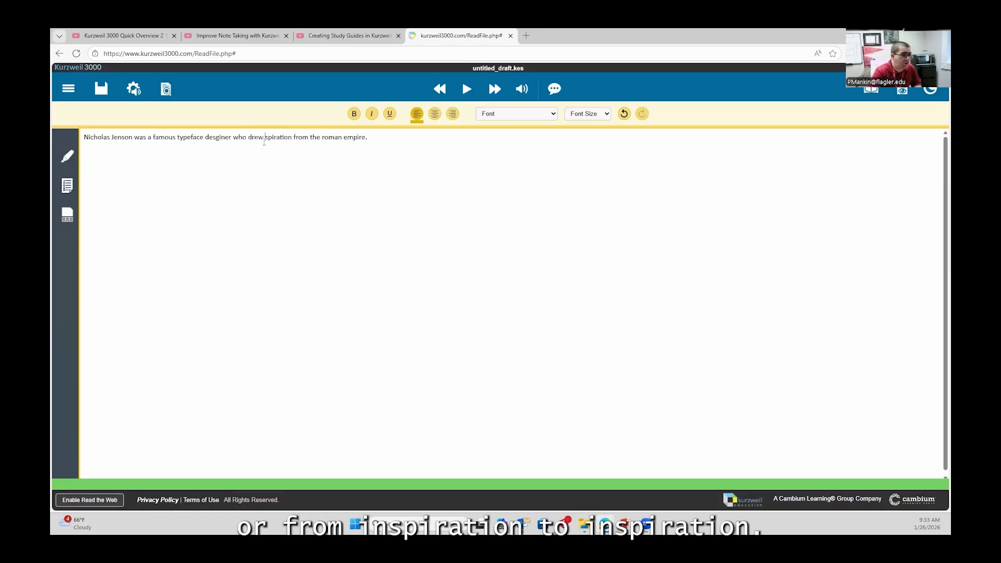
text(in)
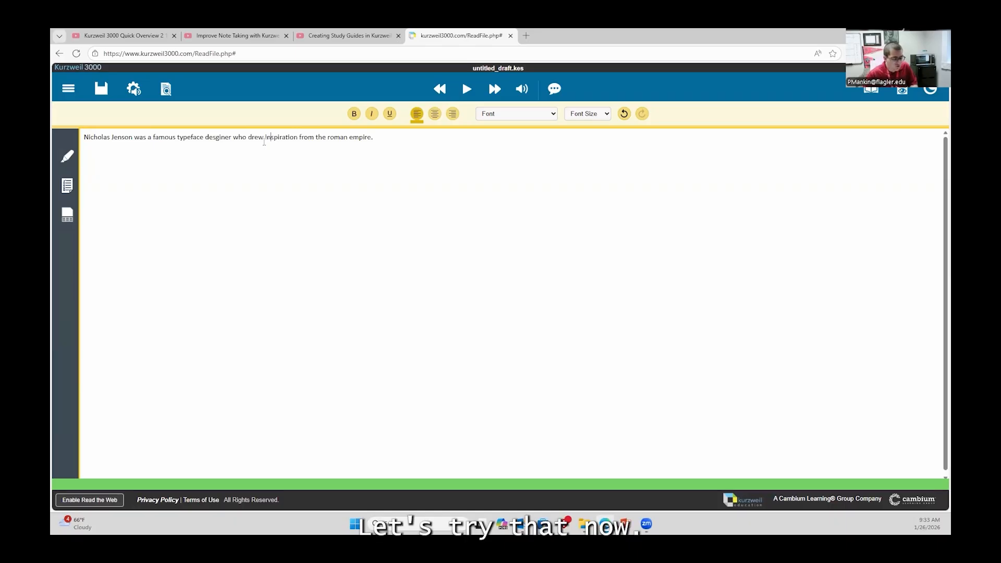
Step: Dictate "Typefaces convey the artistic appearance and emotion of the graphic." after the first sentence of the draft
click(396, 138)
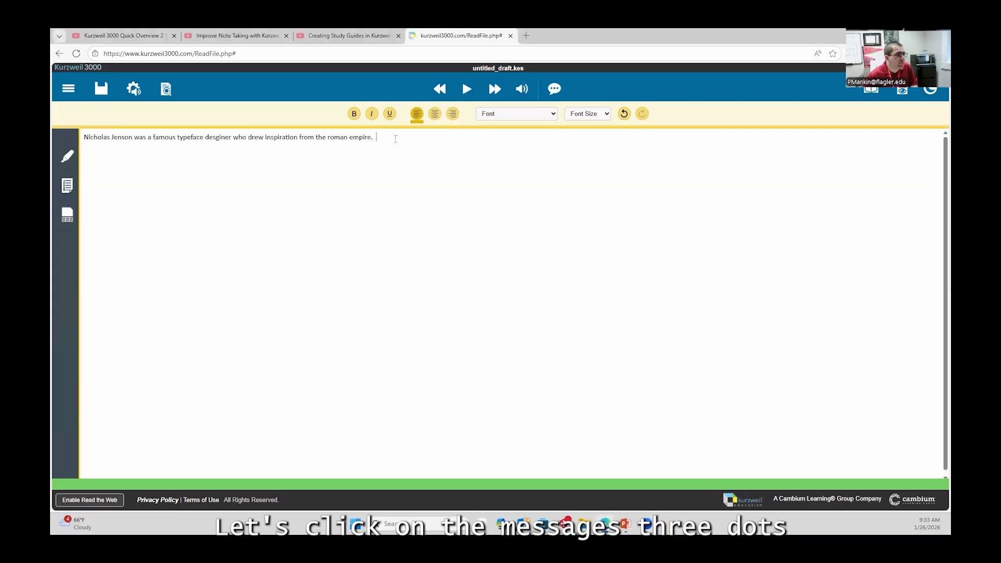
click(556, 91)
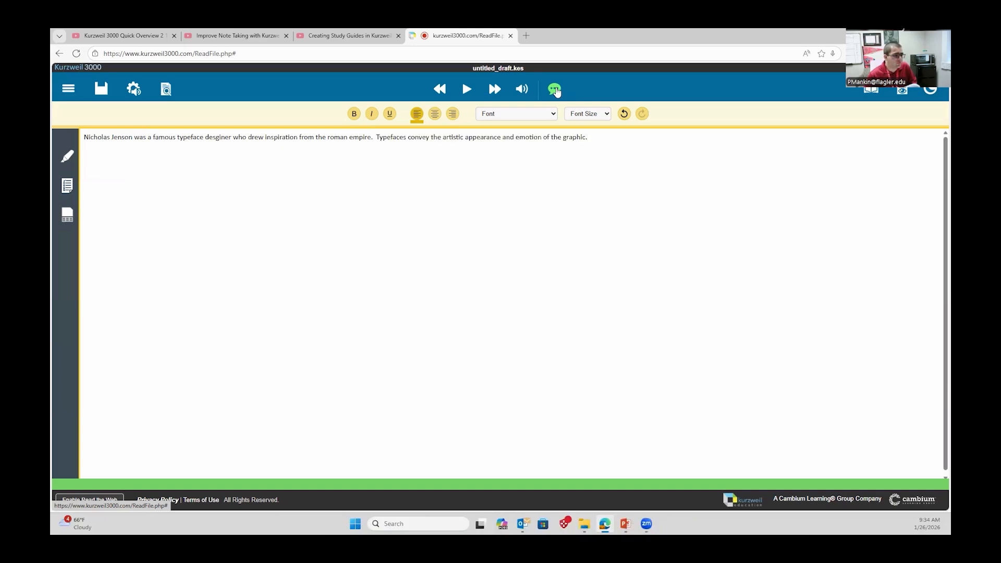
click(555, 90)
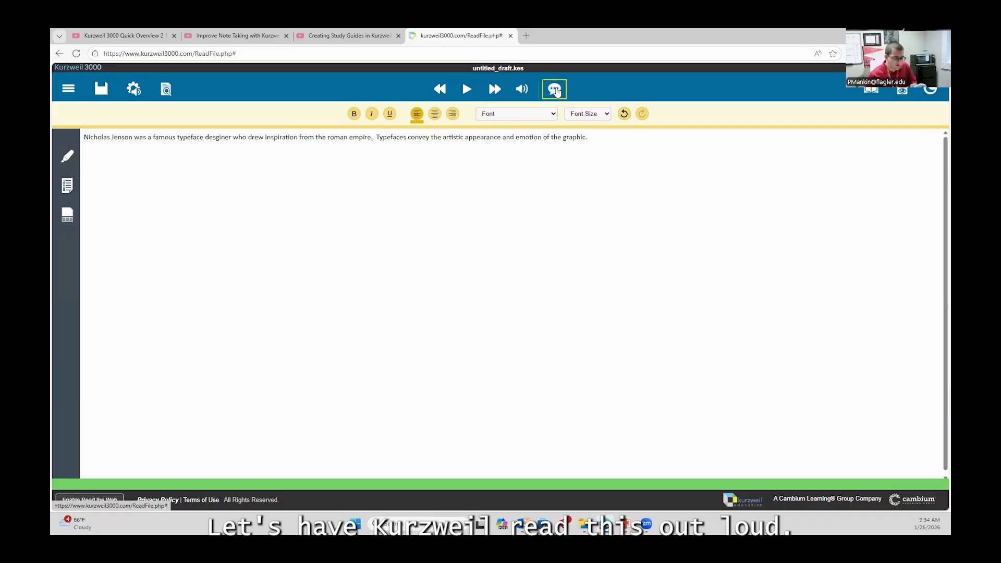
Step: Read the draft's second sentence aloud, starting from "Typefaces"
click(376, 137)
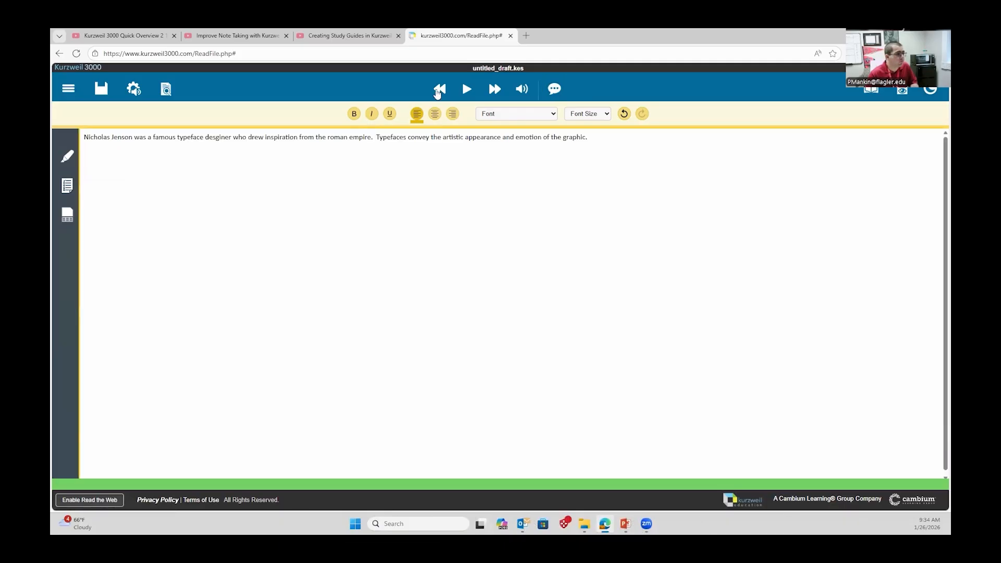
click(464, 90)
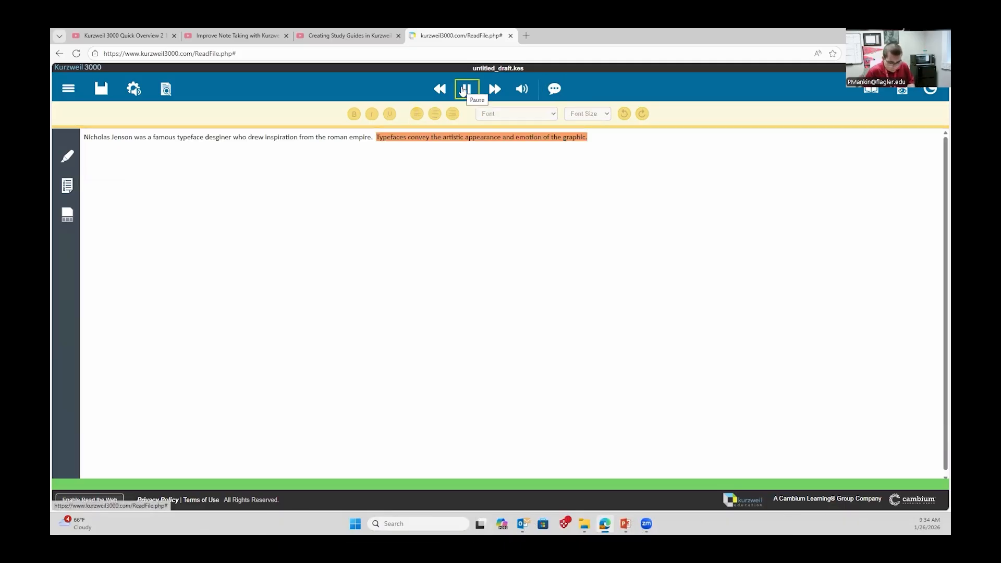
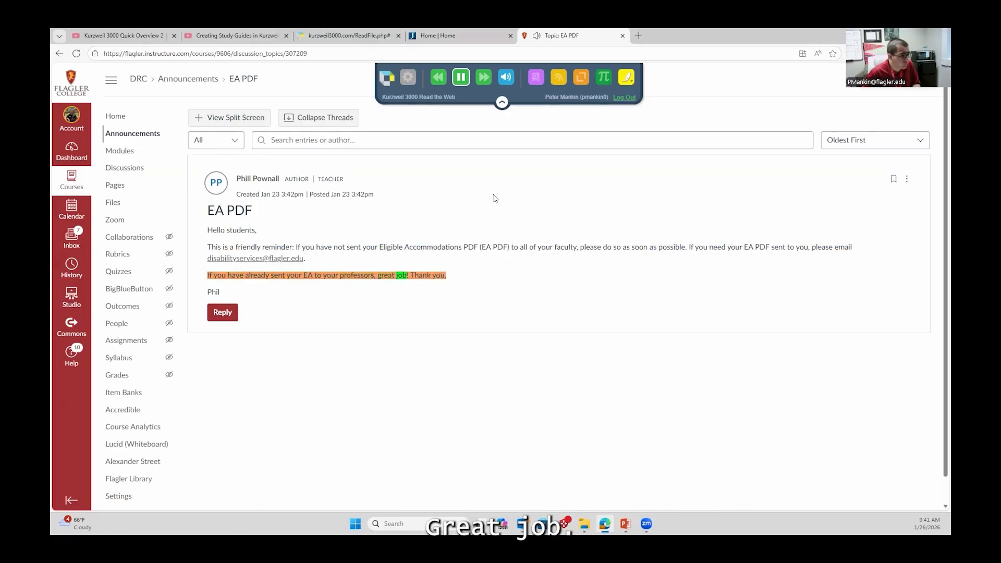
Step: Stop reading the EA PDF announcement aloud and switch to the PowerPoint slide show
click(459, 78)
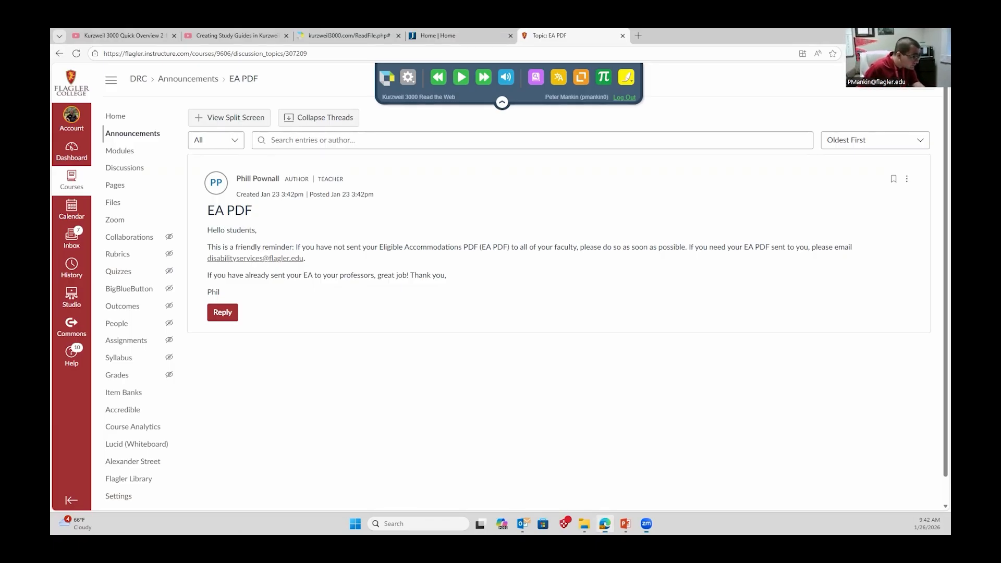
key(alt+Tab)
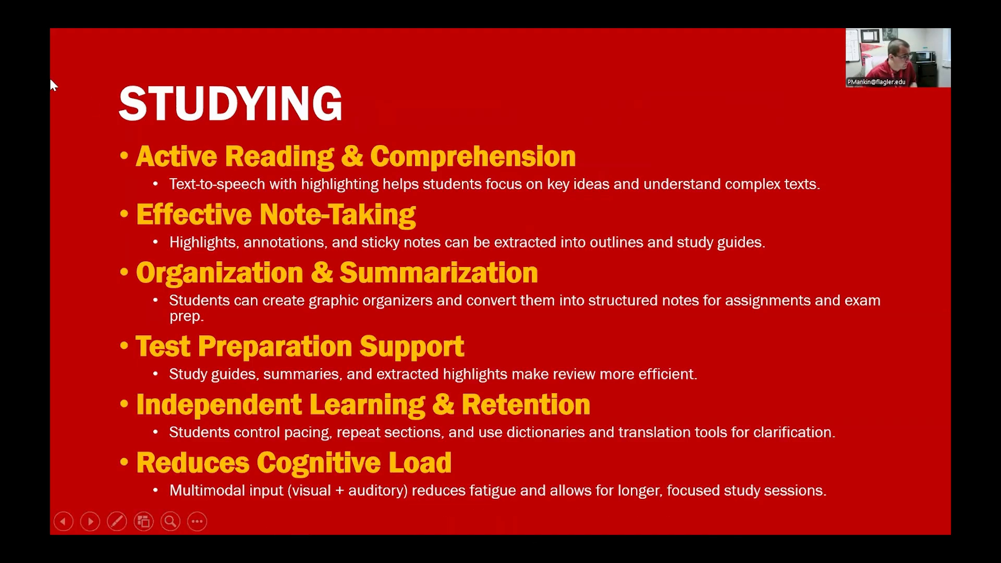
Step: Return to the Kurzweil 3000 draft in the browser, leave it for the Universal Library and open the constitution_pdf2.pdf.kes document
key(alt+Tab)
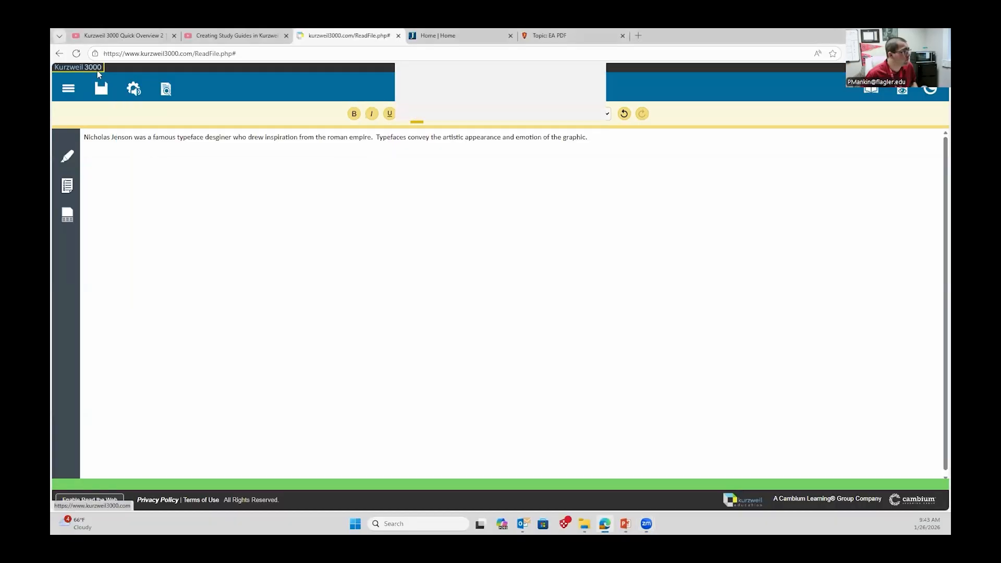
click(97, 71)
click(546, 105)
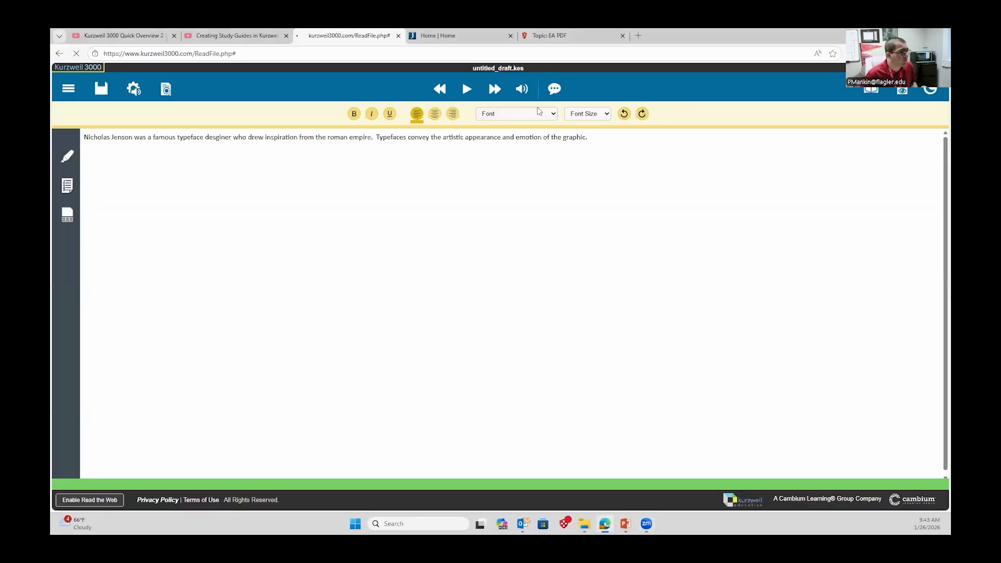
click(524, 253)
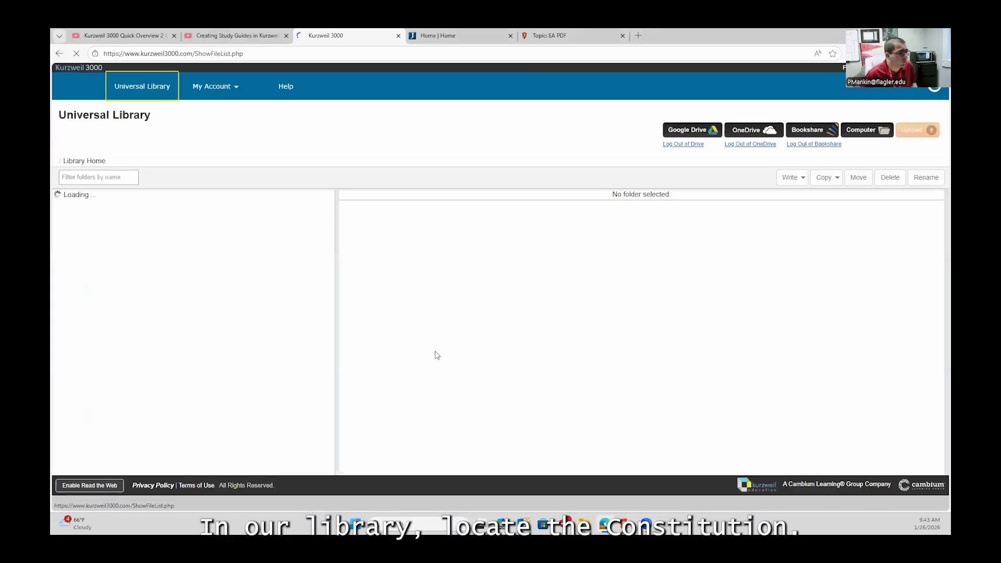
click(396, 215)
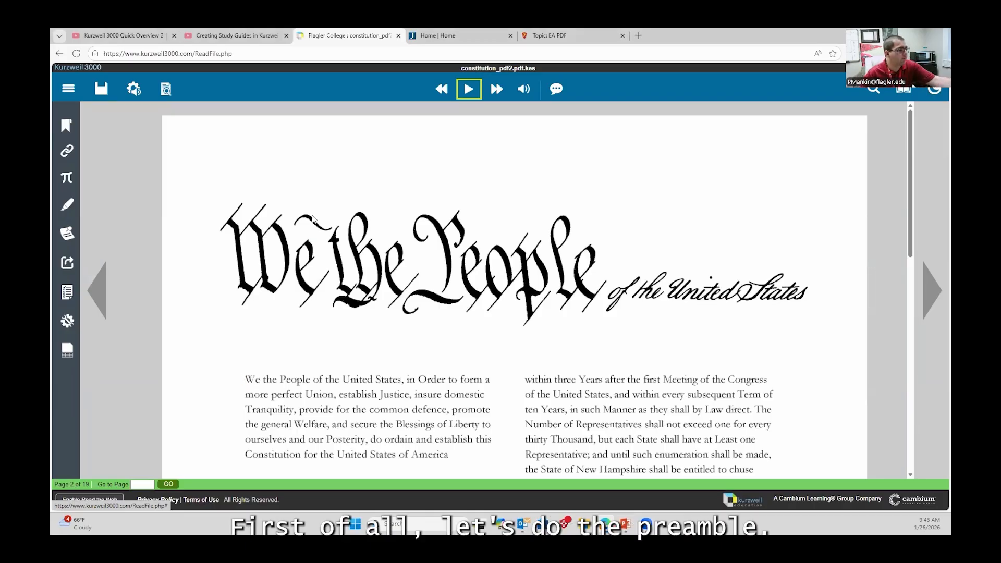
Step: Read the Constitution's preamble aloud from "We the People" and pause the reading at its end
scroll(325, 197, down, 2)
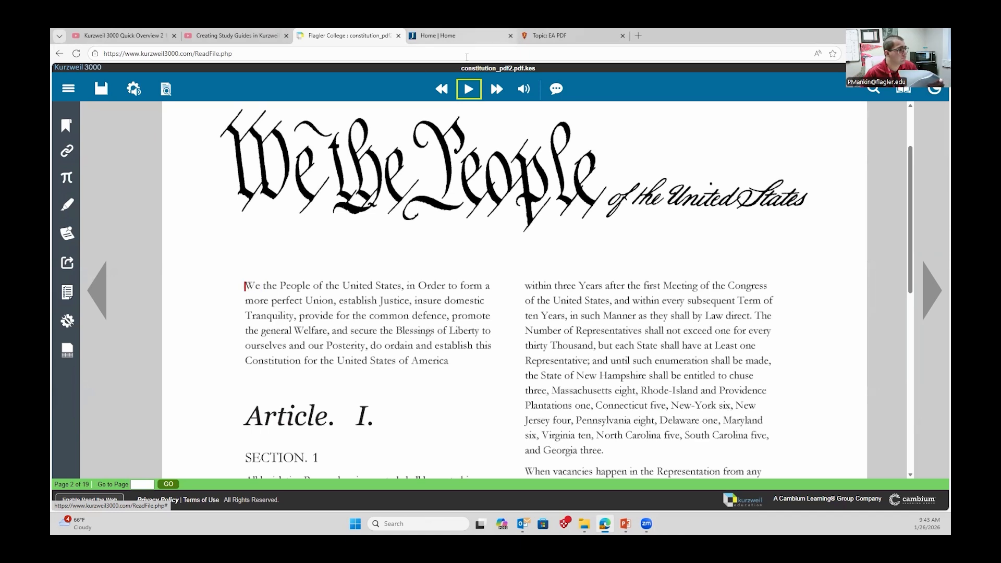
click(467, 89)
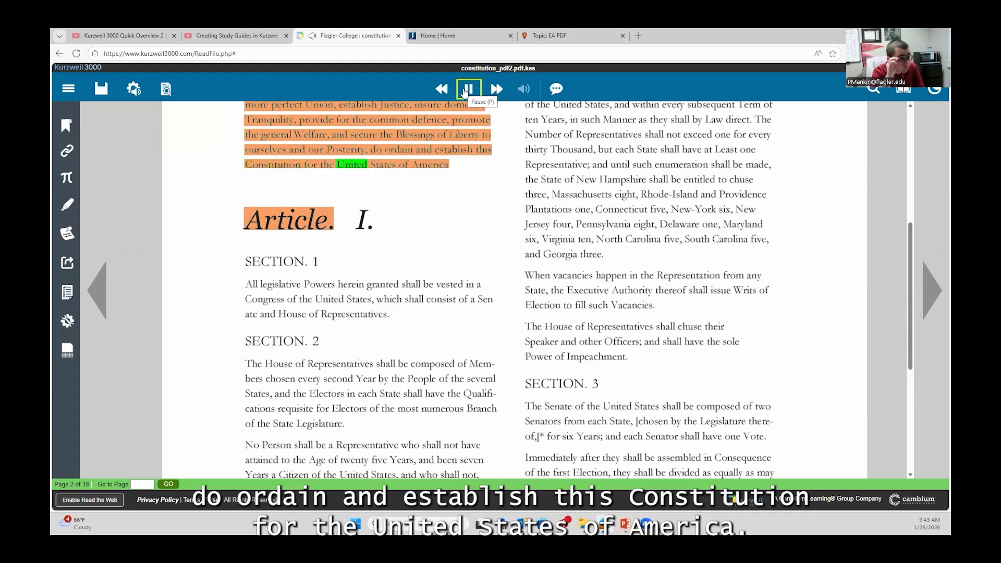
click(468, 89)
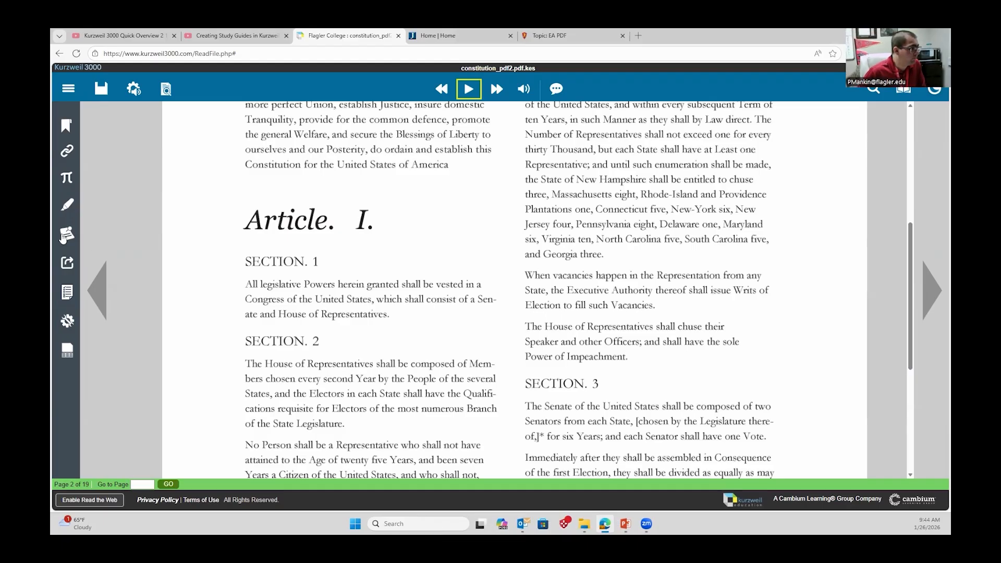
Step: Add a sticky note at the beginning of the preamble with the text "Preamble means before we begin"
click(62, 237)
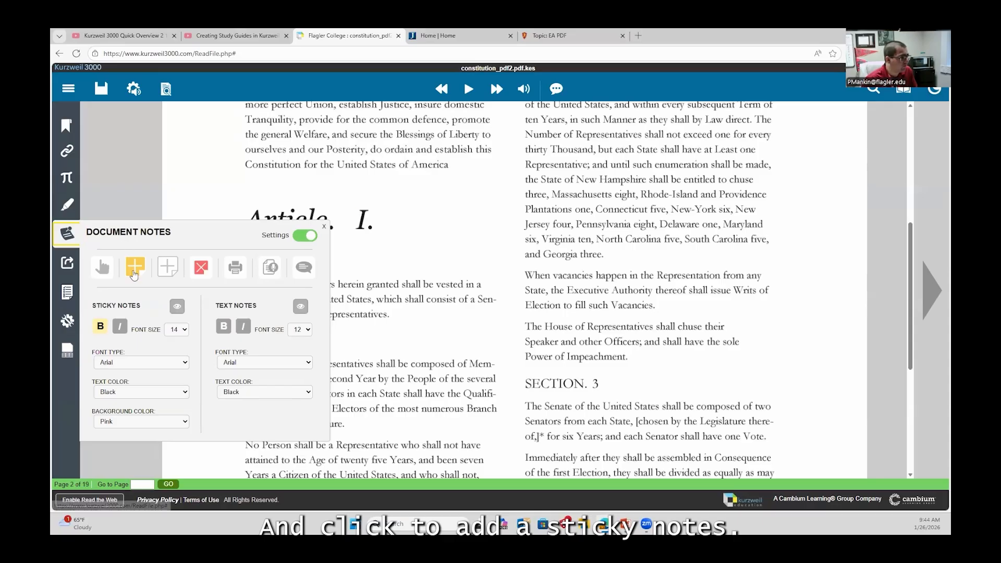
click(134, 271)
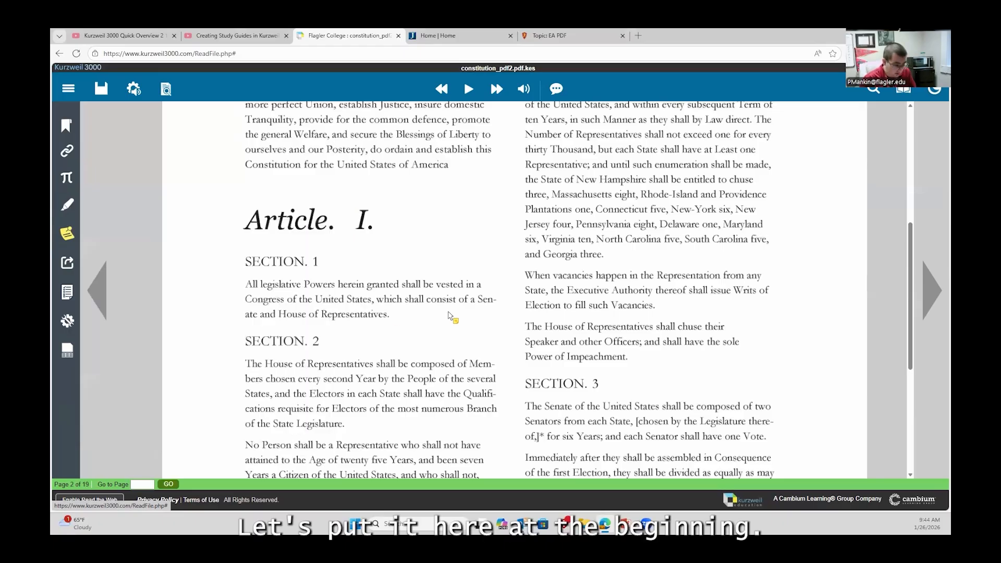
scroll(422, 211, up, 3)
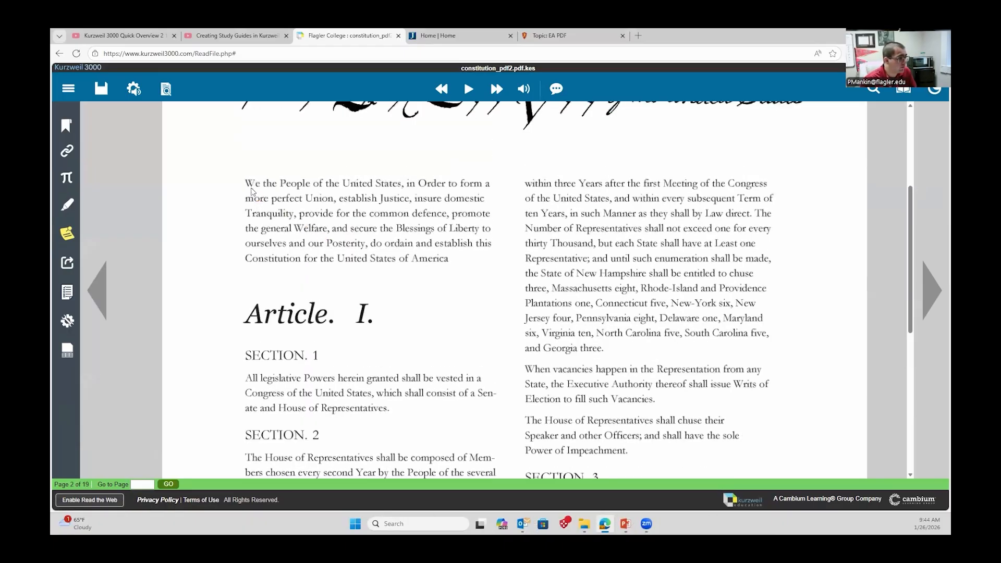
click(252, 189)
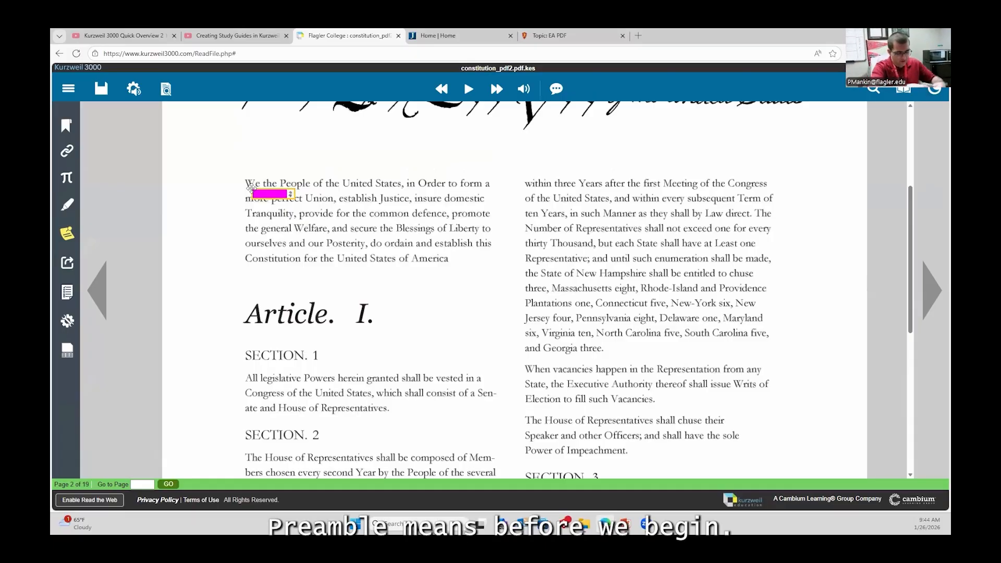
text(Preamble means before we)
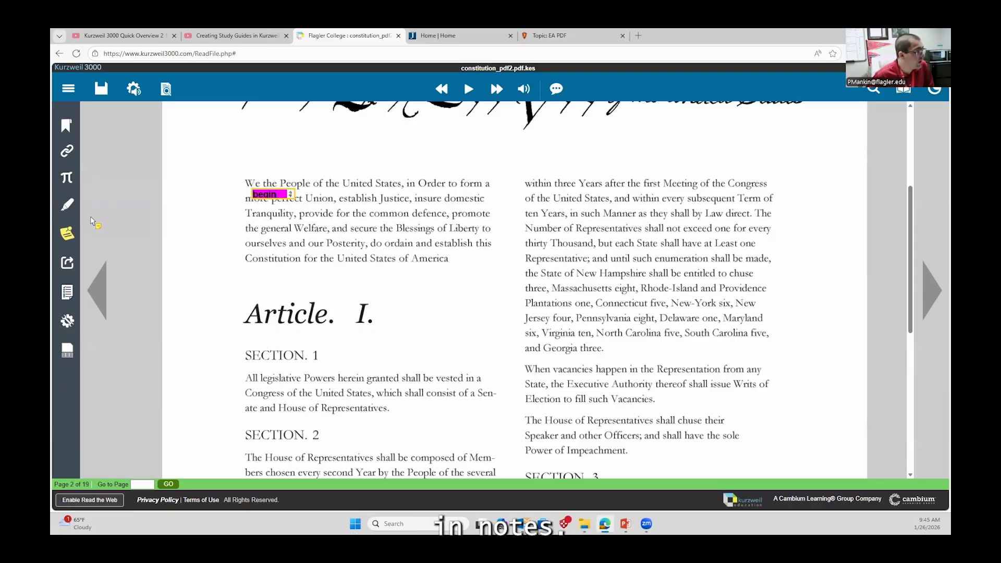
Step: Change the background color of the preamble's sticky note to Yellow in the note settings
click(66, 233)
click(303, 236)
click(302, 236)
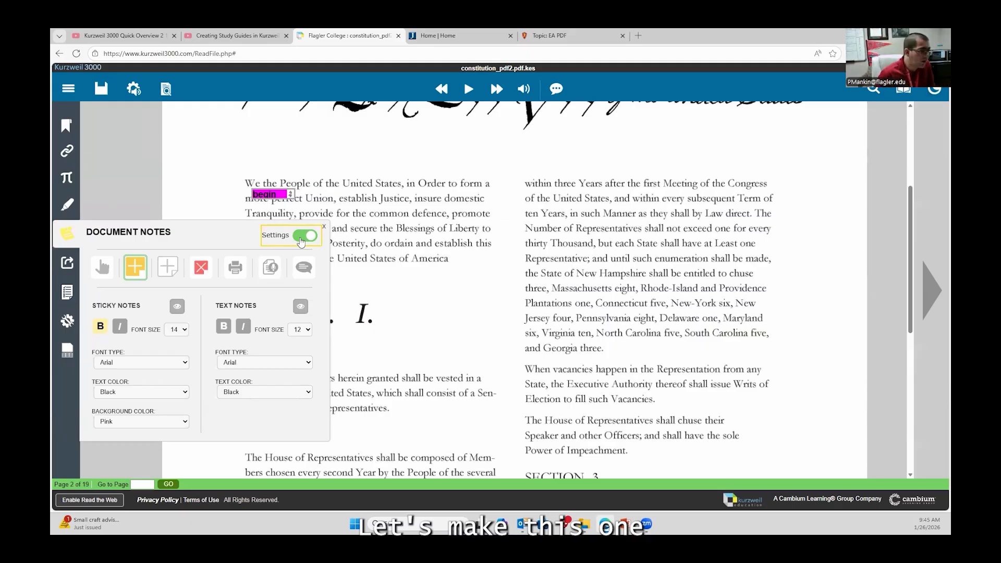
click(67, 235)
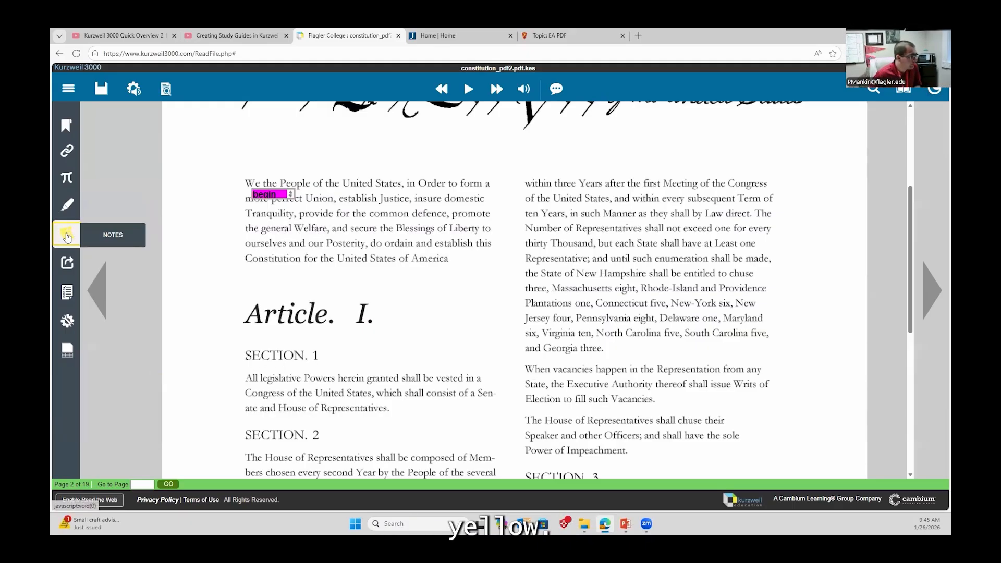
click(67, 234)
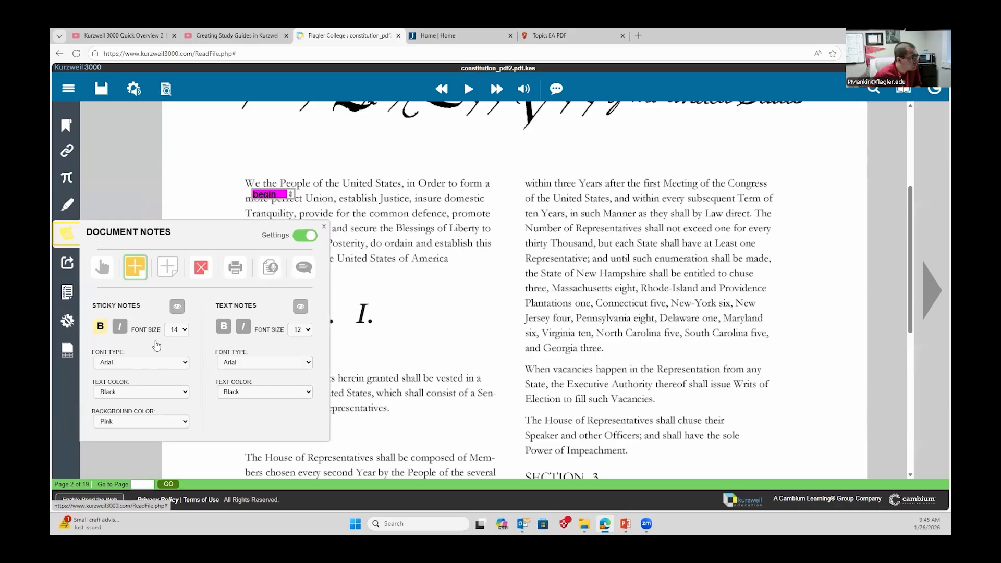
click(139, 421)
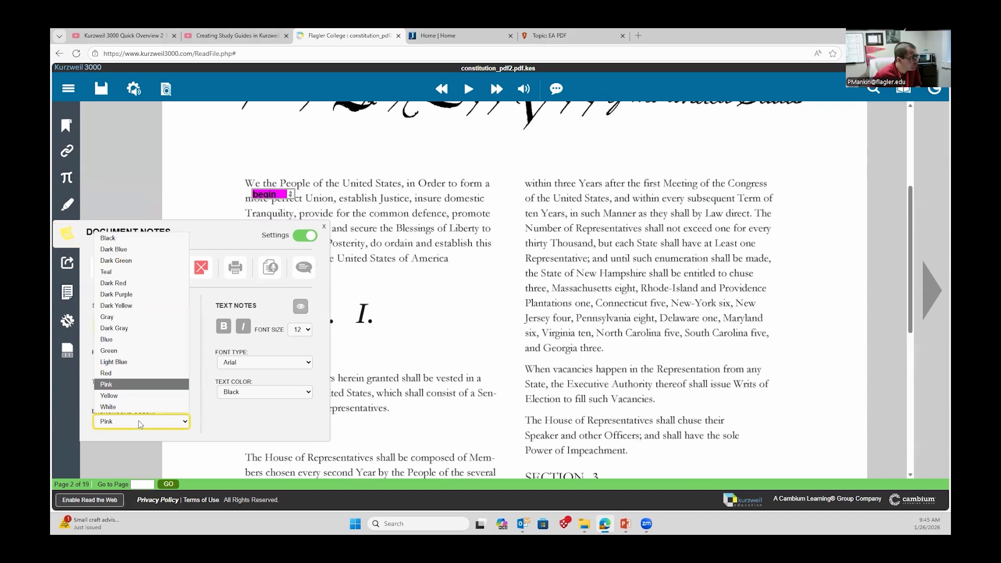
click(116, 399)
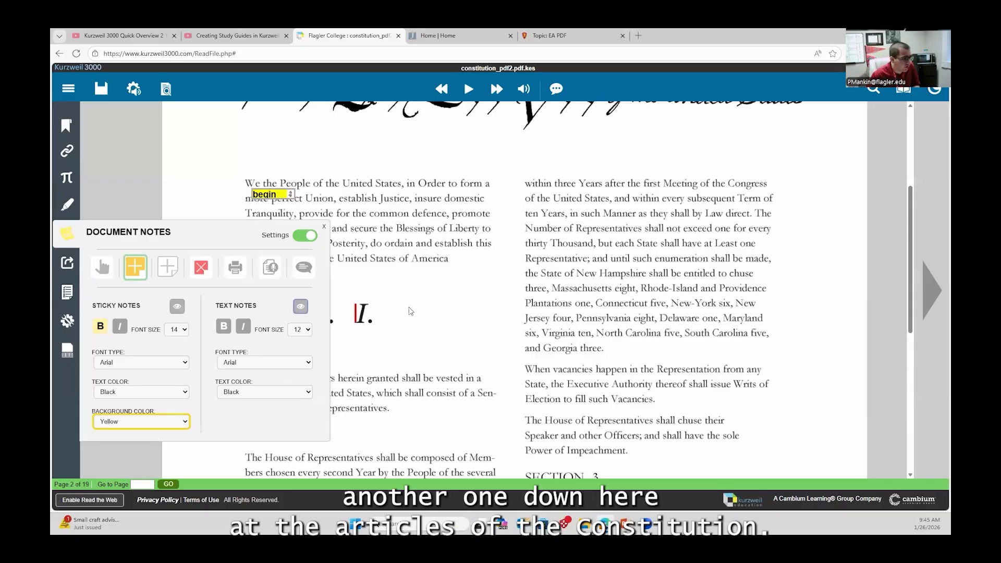
Step: Set the sticky note background color to Blue and add a note reading "QUOTE" in Article I, Section 1
scroll(389, 349, down, 1)
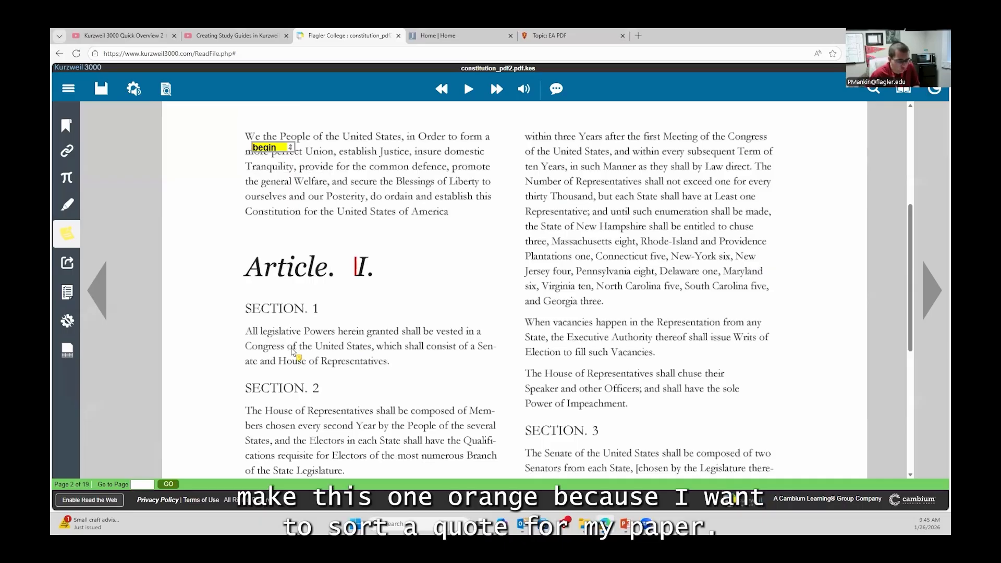
click(72, 236)
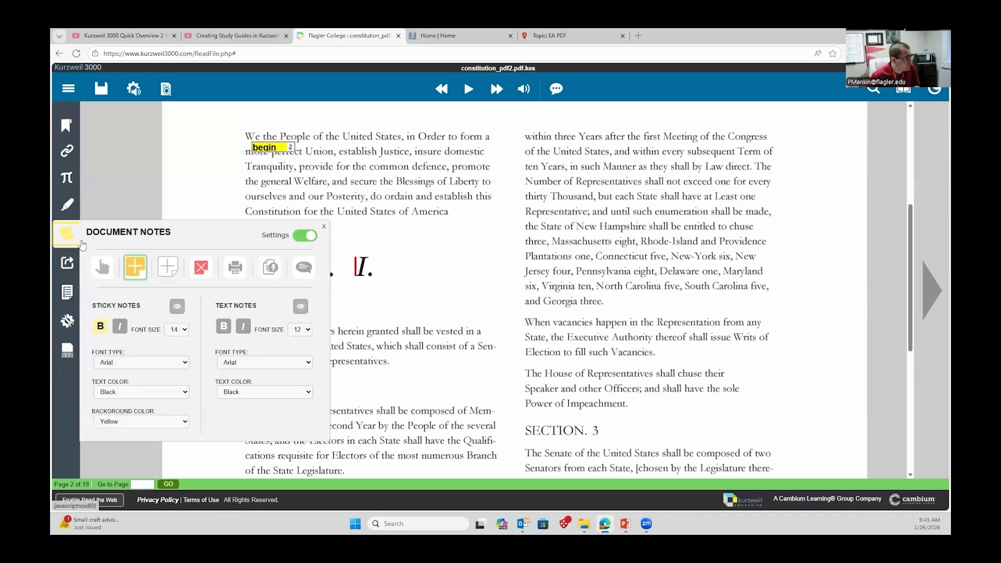
click(147, 423)
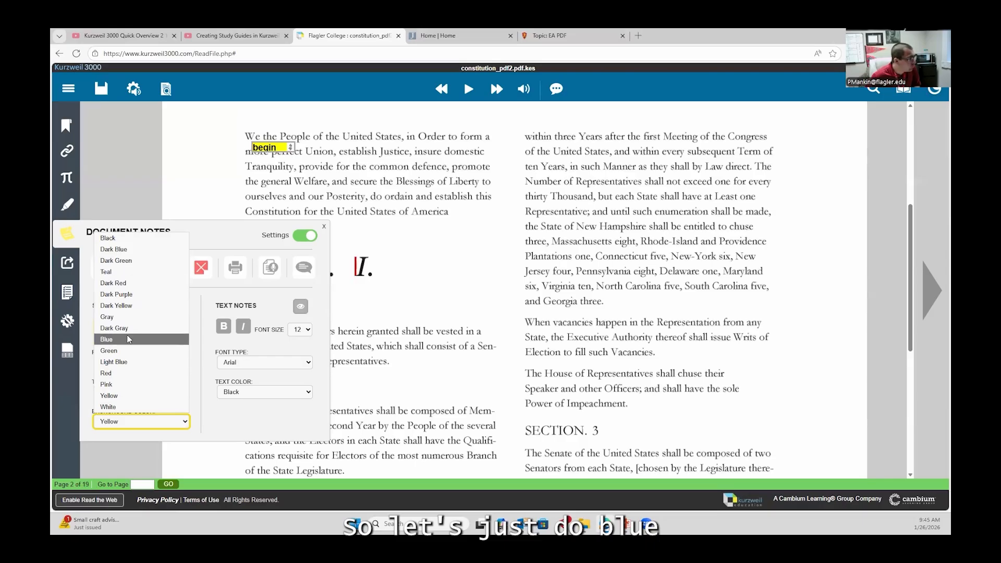
click(106, 340)
click(343, 344)
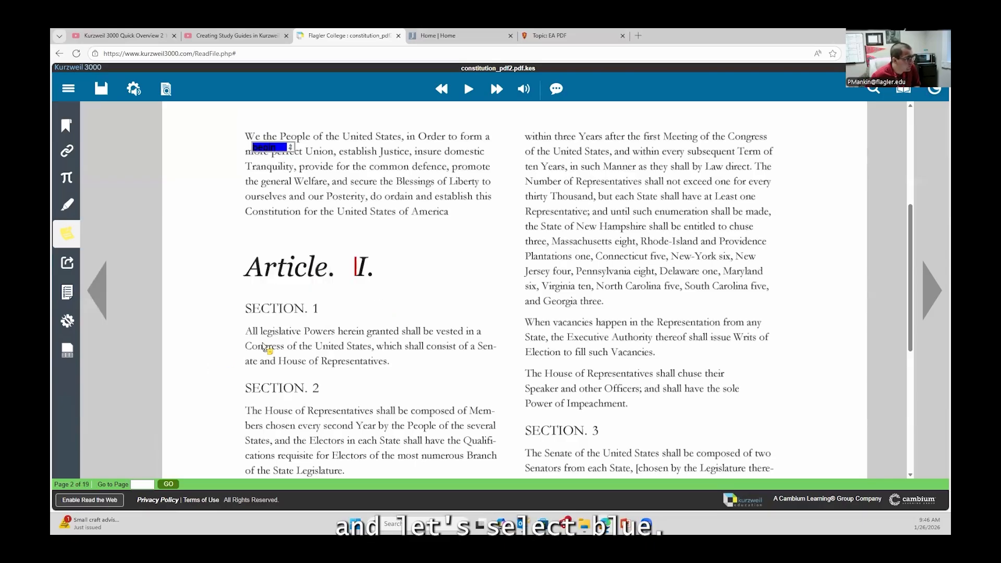
scroll(263, 346, down, 1)
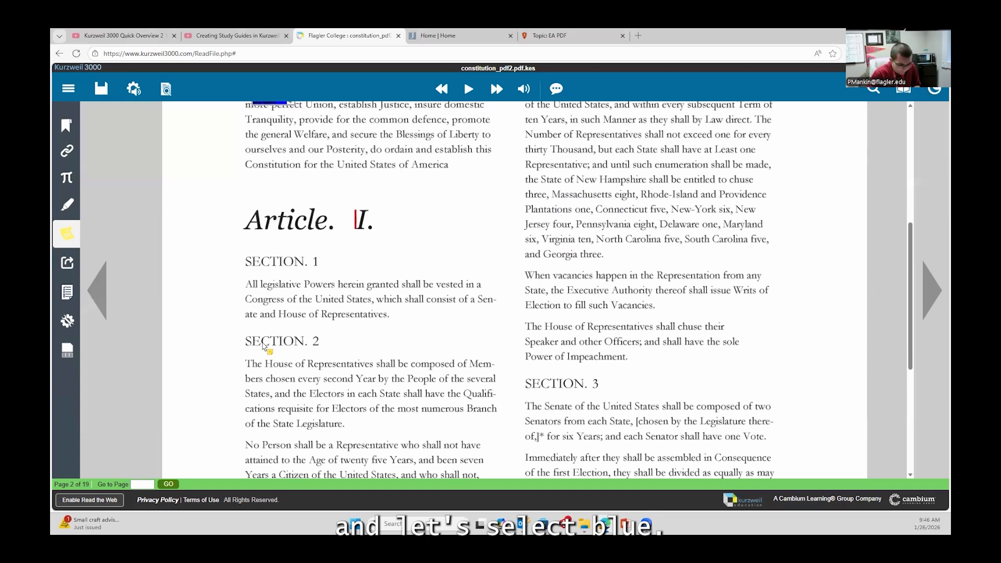
click(279, 309)
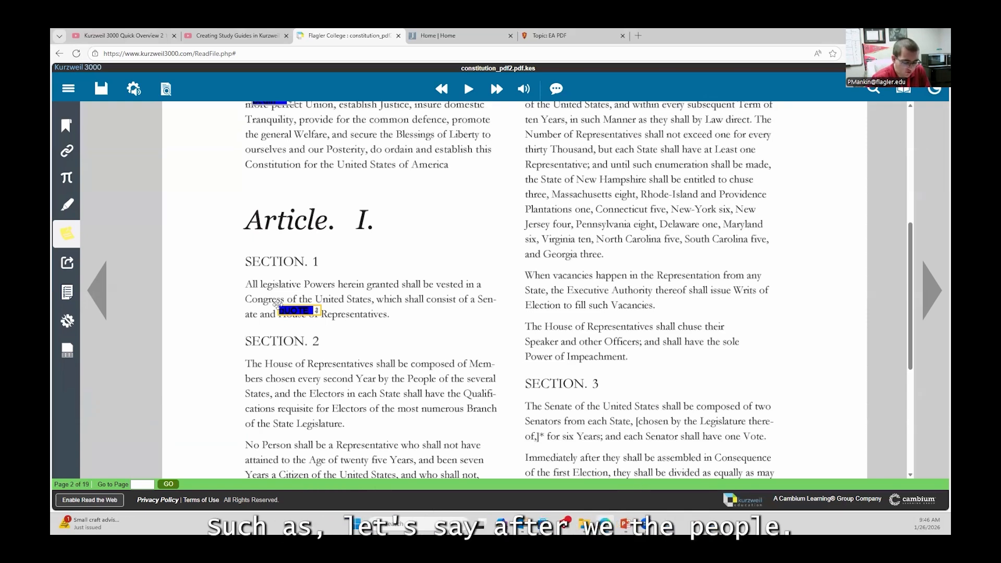
Step: Add another sticky note after "more perfect Union" in the preamble and erase the word entered in it
scroll(294, 269, up, 1)
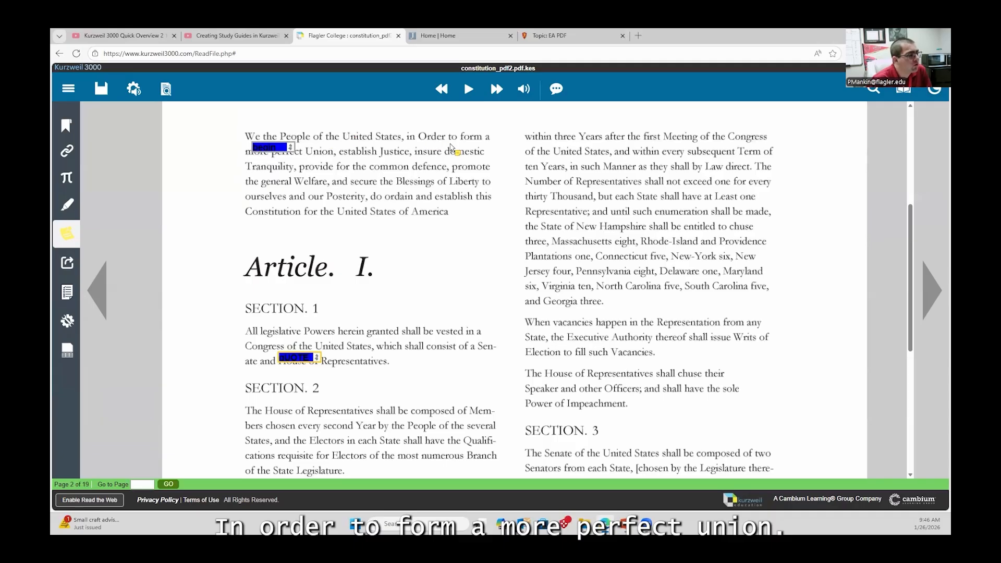
click(340, 154)
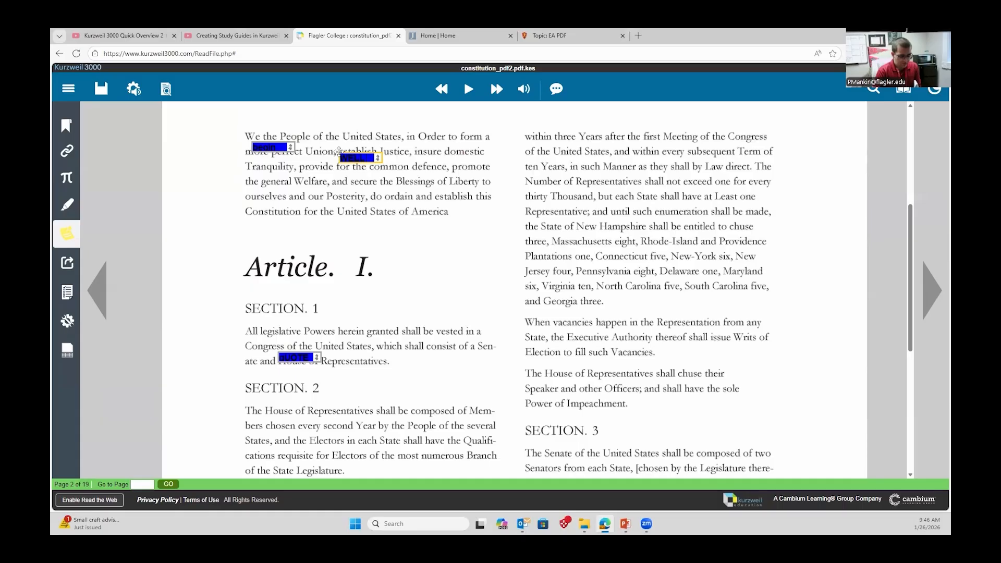
key(BackSpace)
key(BackSpace)
key(BackSpace)
key(BackSpace)
key(BackSpace)
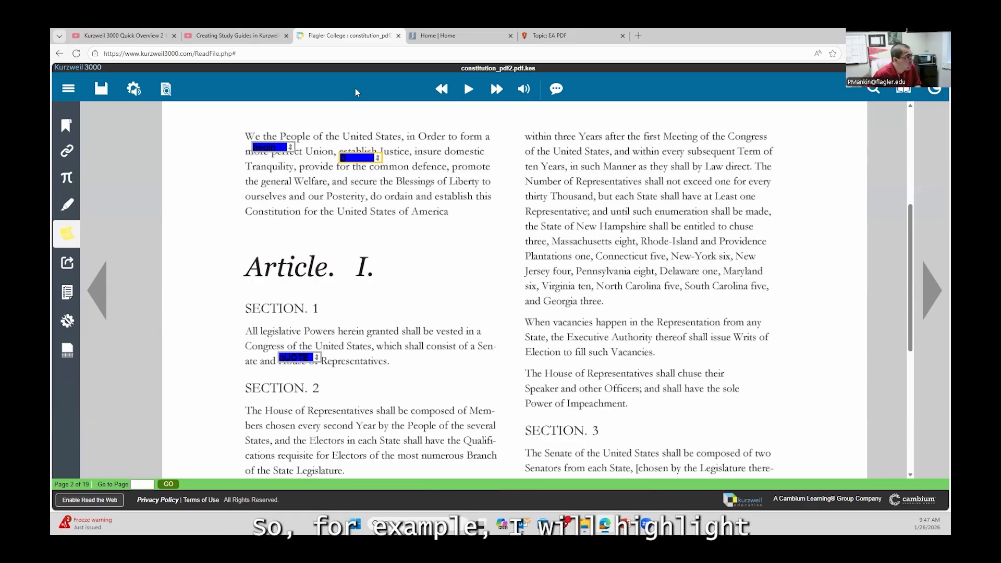
Step: Turn off Interactive Mode for the highlighter tools and highlight the whole preamble paragraph with the Yellow Highlighter
click(59, 203)
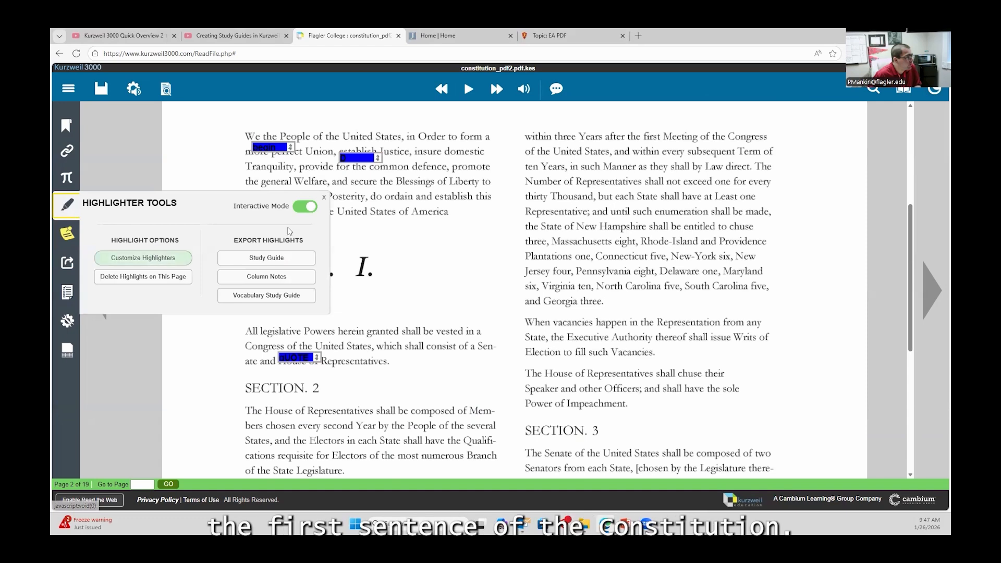
click(68, 206)
click(69, 208)
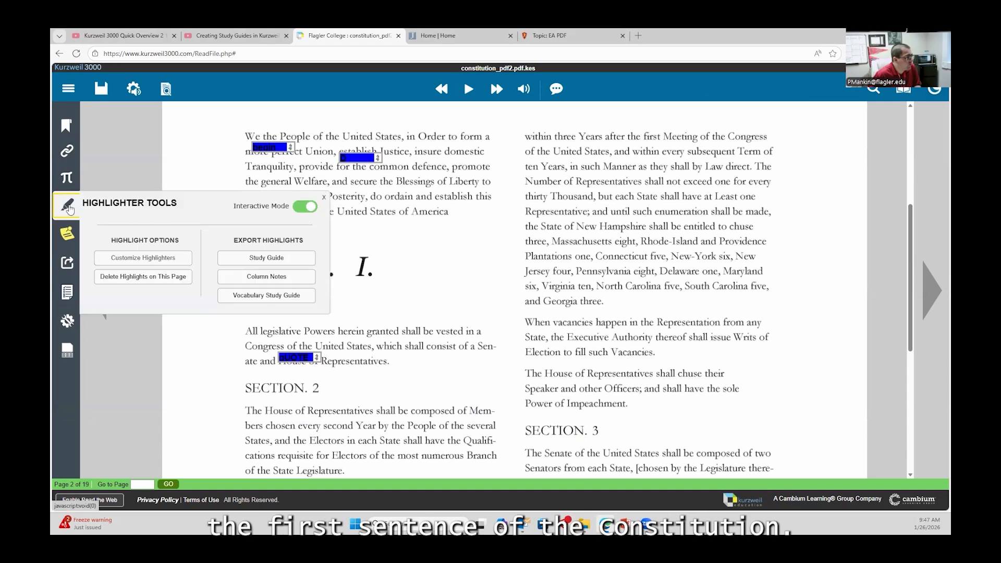
click(312, 207)
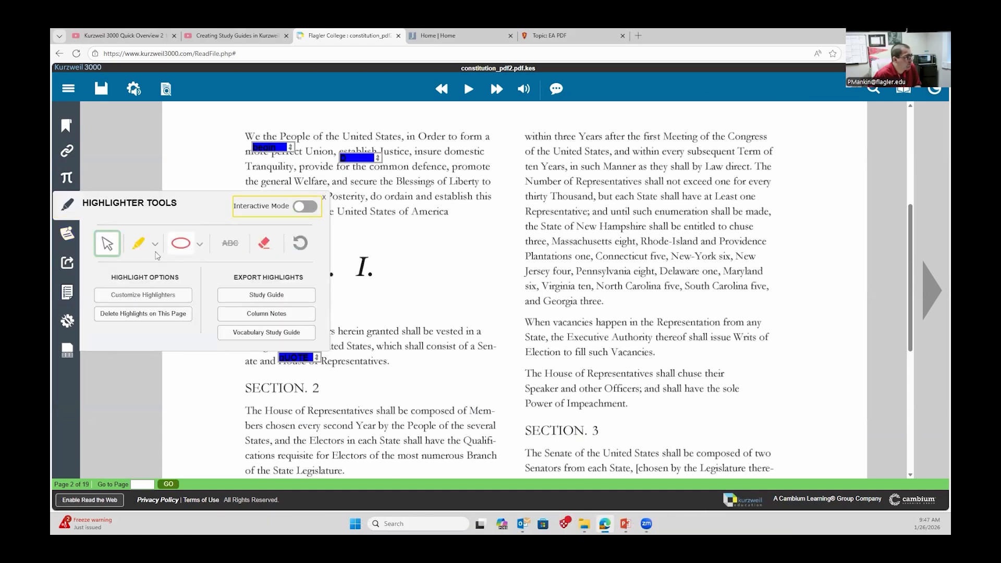
click(138, 243)
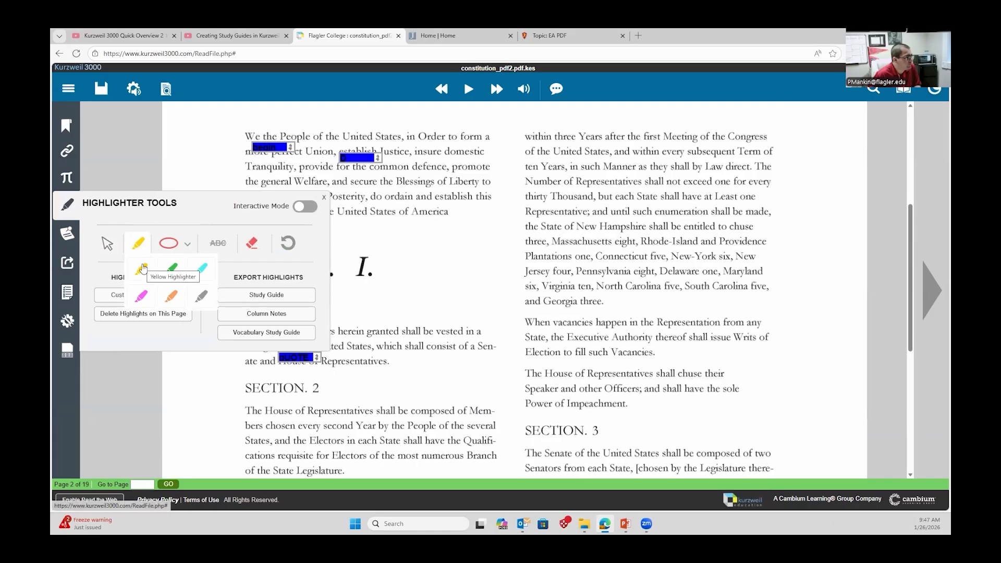
click(143, 269)
mouse_move(255, 140)
mouse_down()
mouse_move(409, 159)
mouse_move(473, 197)
mouse_move(439, 215)
mouse_up()
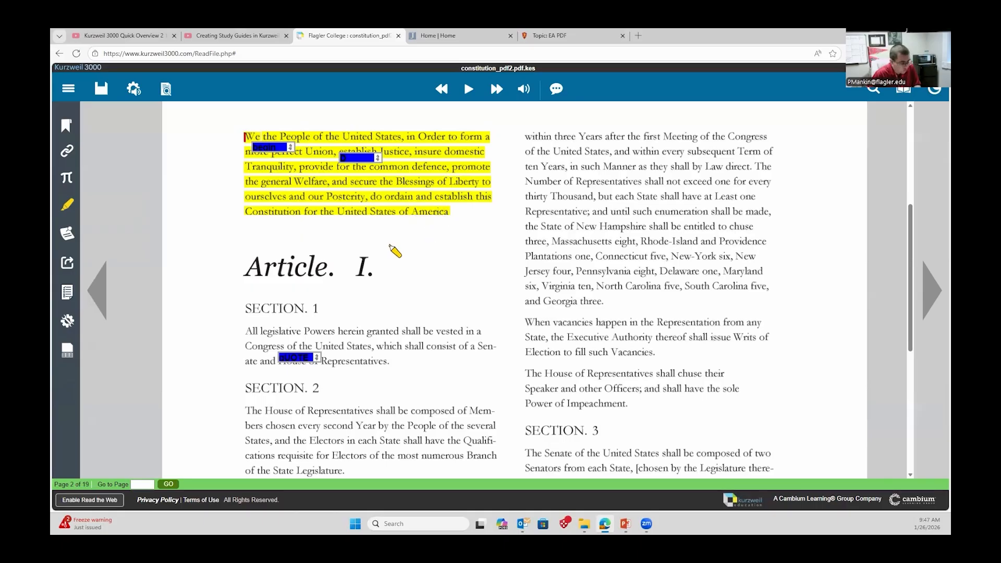
Step: Highlight the paragraph under Article I, Section 1 in green
click(78, 209)
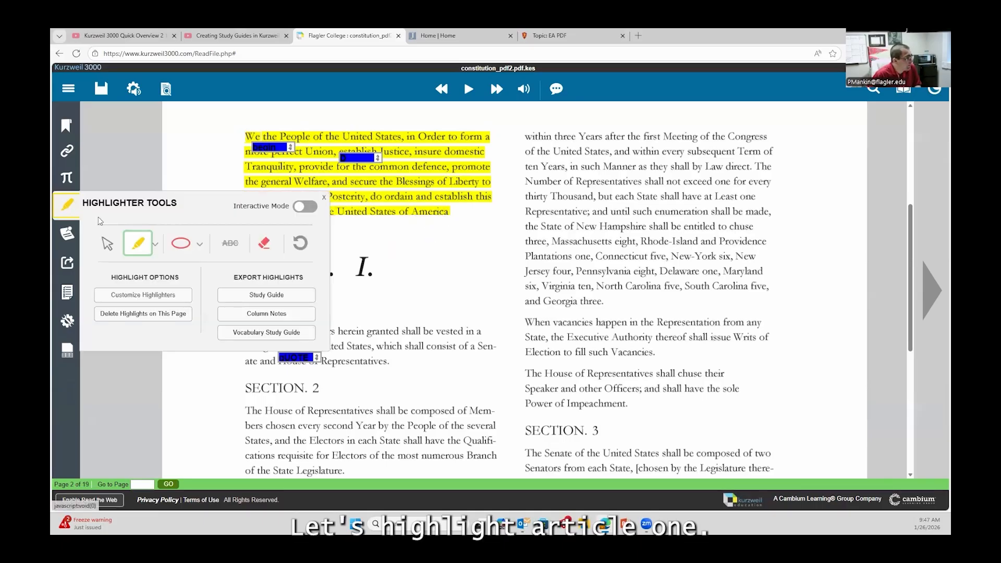
click(156, 244)
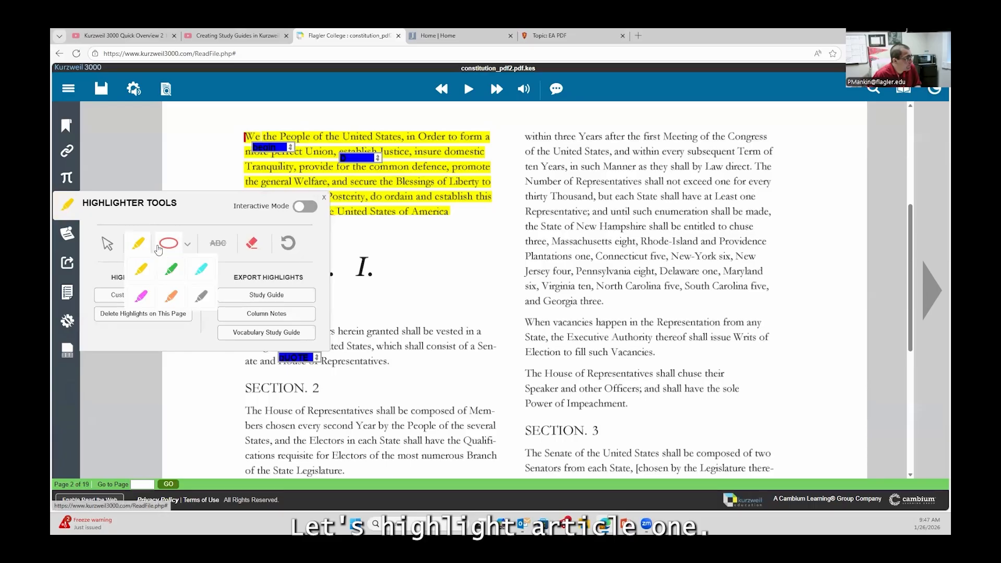
click(172, 272)
scroll(349, 331, down, 1)
scroll(347, 328, down, 1)
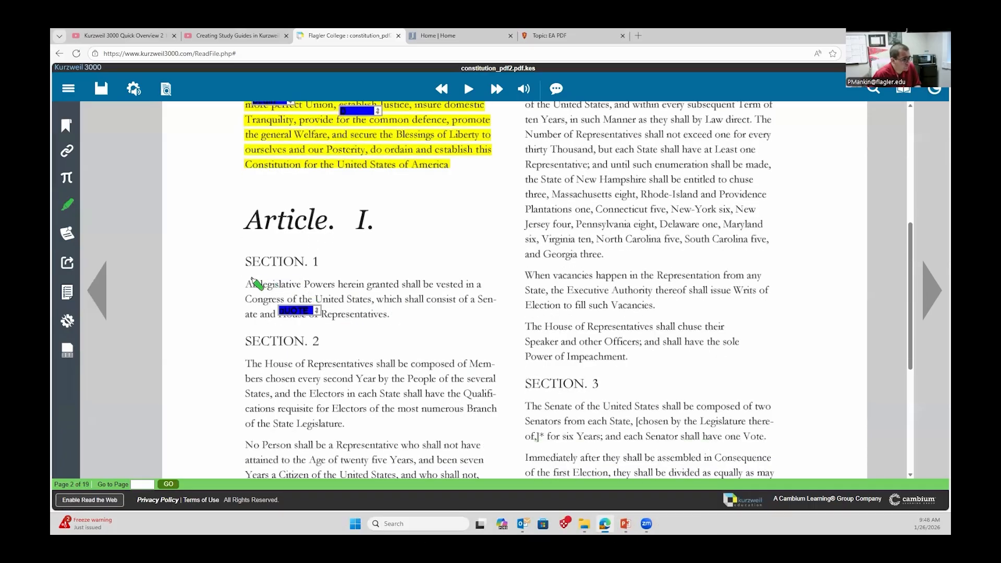
drag(247, 286, 375, 317)
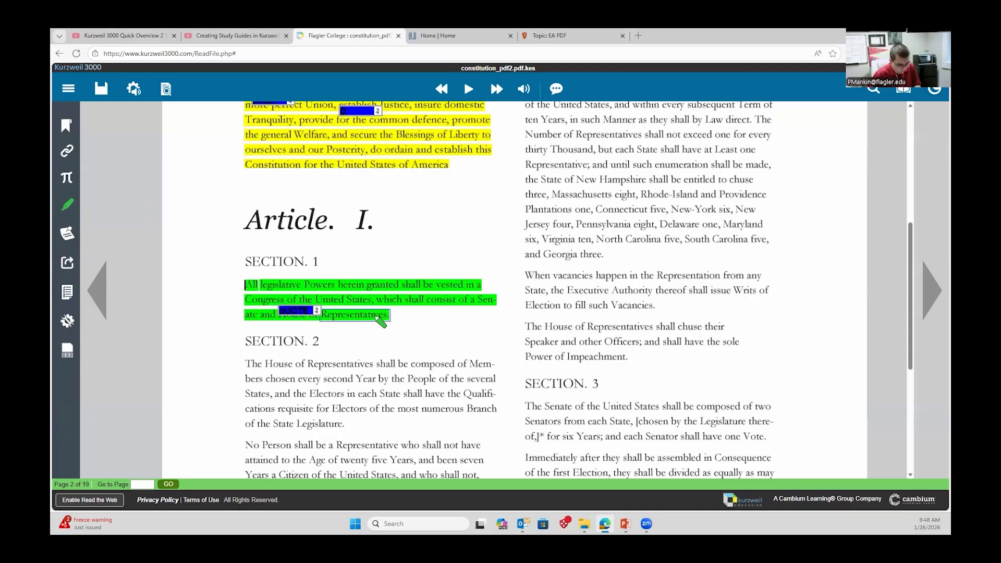
Step: Highlight the first paragraph of Section 2, from "The House of Representatives" to "State Legislature", in cyan
scroll(365, 313, down, 1)
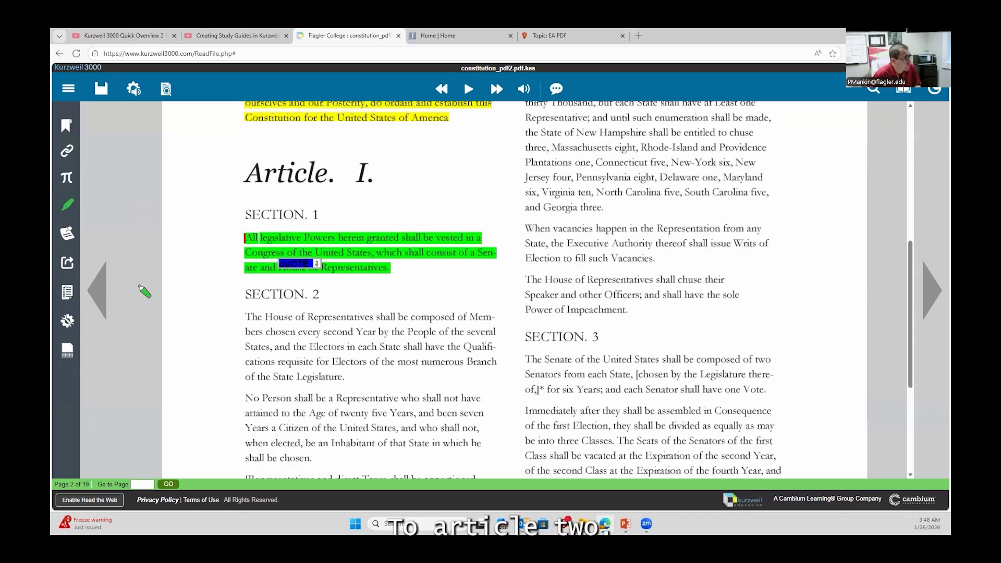
click(73, 211)
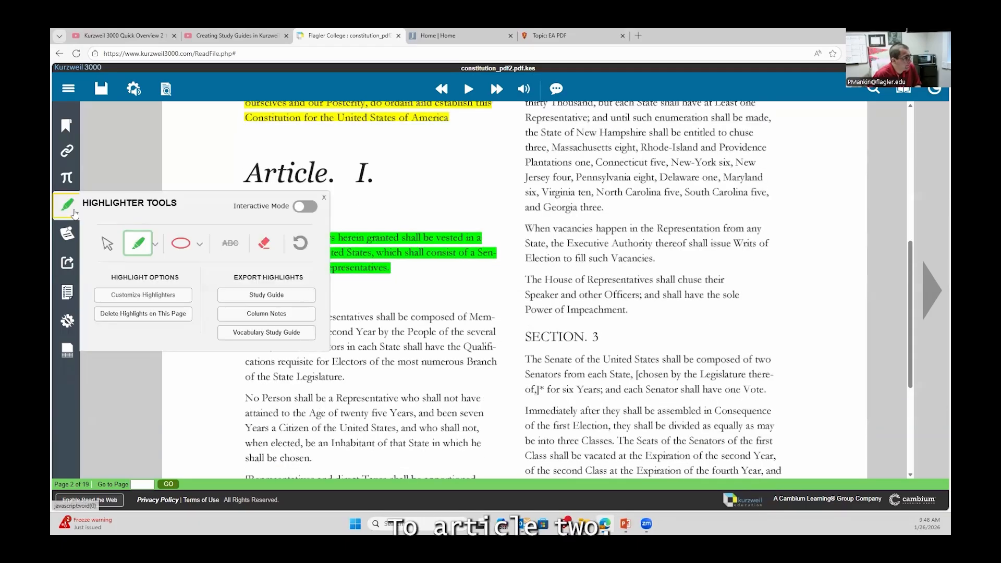
click(155, 243)
click(201, 269)
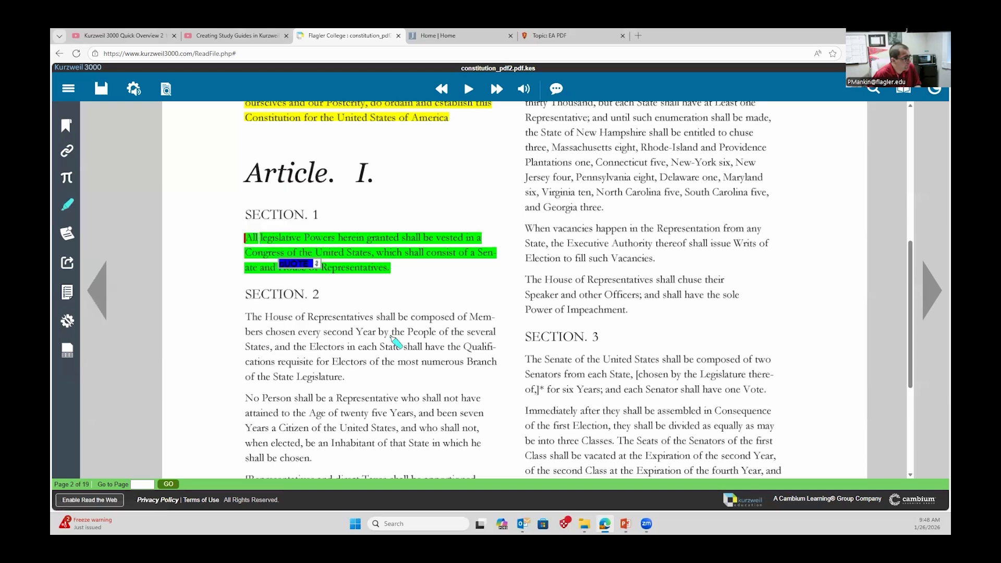
mouse_move(254, 320)
mouse_down()
mouse_move(360, 381)
mouse_move(338, 381)
mouse_up()
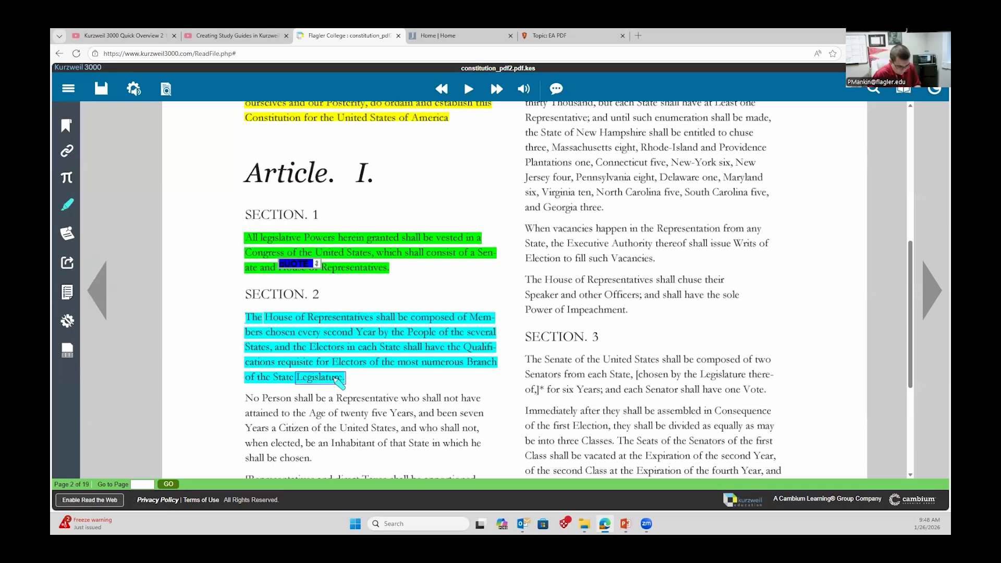
Step: Highlight the first paragraph of Section 3, from "The Senate of the United States" to "one Vote", in magenta
scroll(360, 365, down, 2)
scroll(360, 366, down, 1)
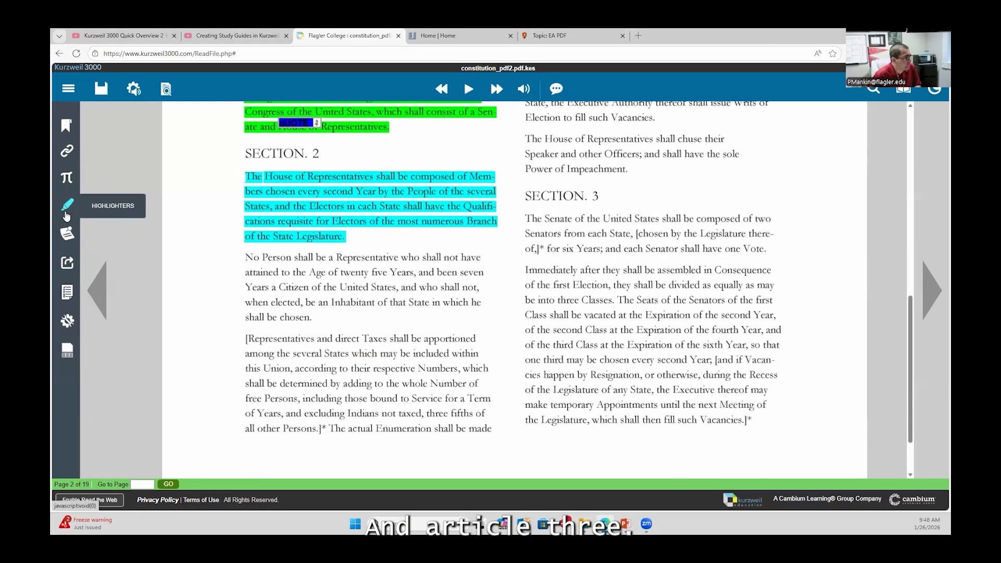
click(67, 205)
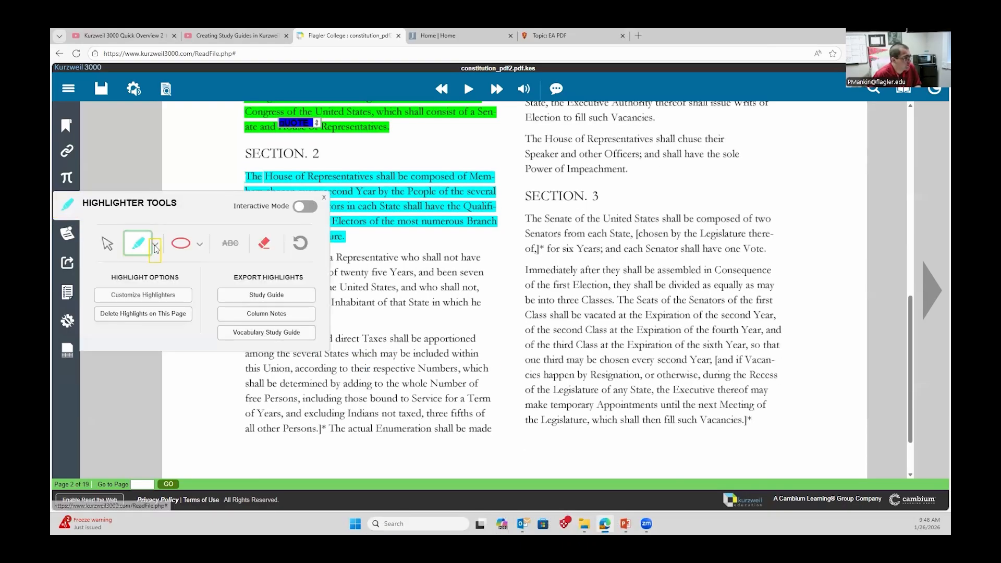
click(153, 249)
click(142, 297)
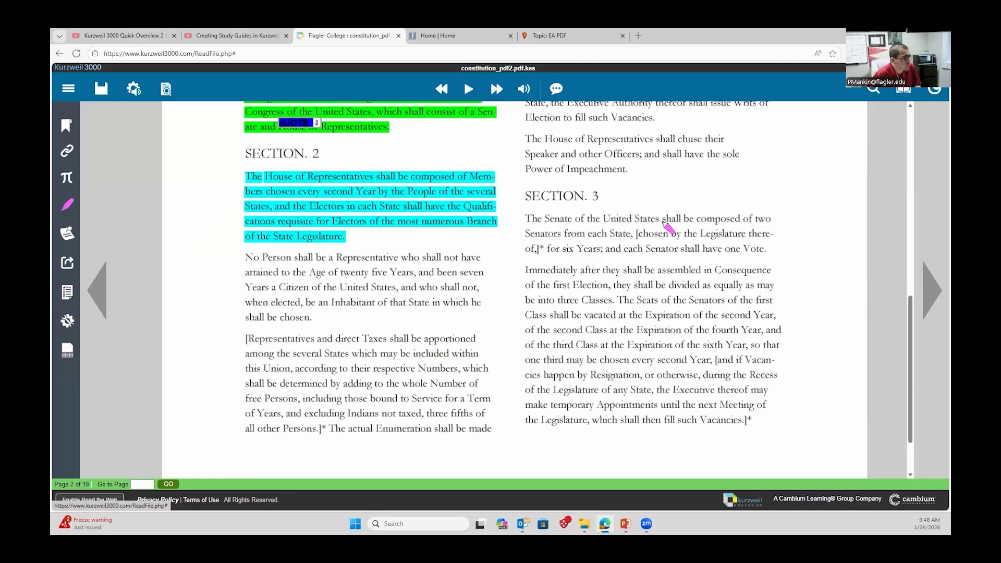
drag(537, 222, 761, 259)
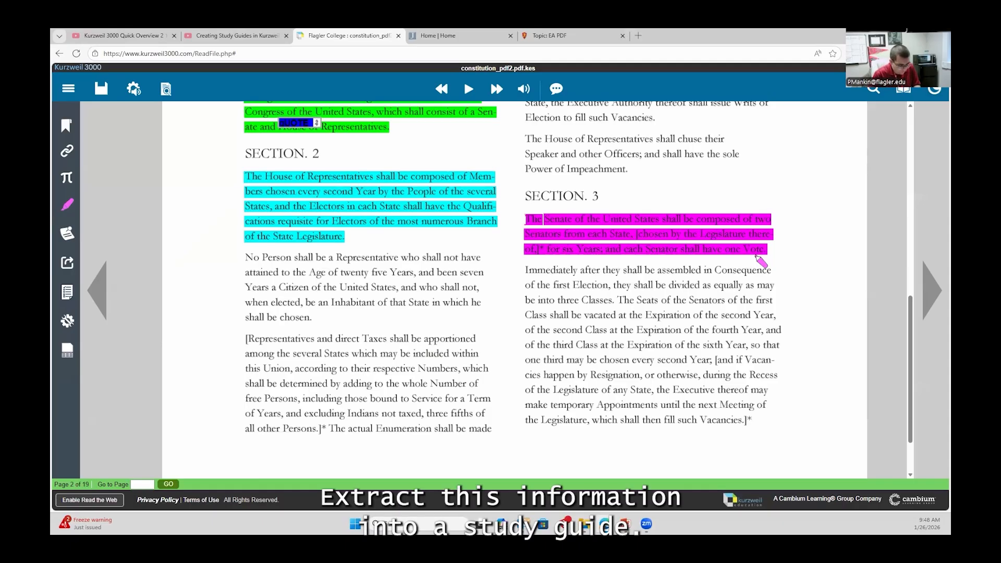
Step: Extract the document's notes, highlights and bookmarks into a study guide with the default extraction options
click(67, 265)
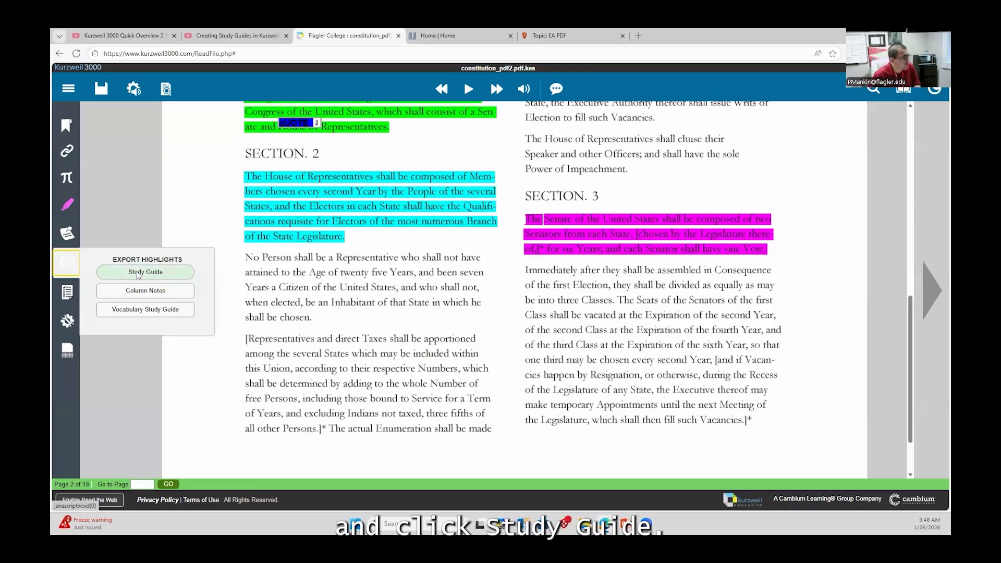
click(139, 273)
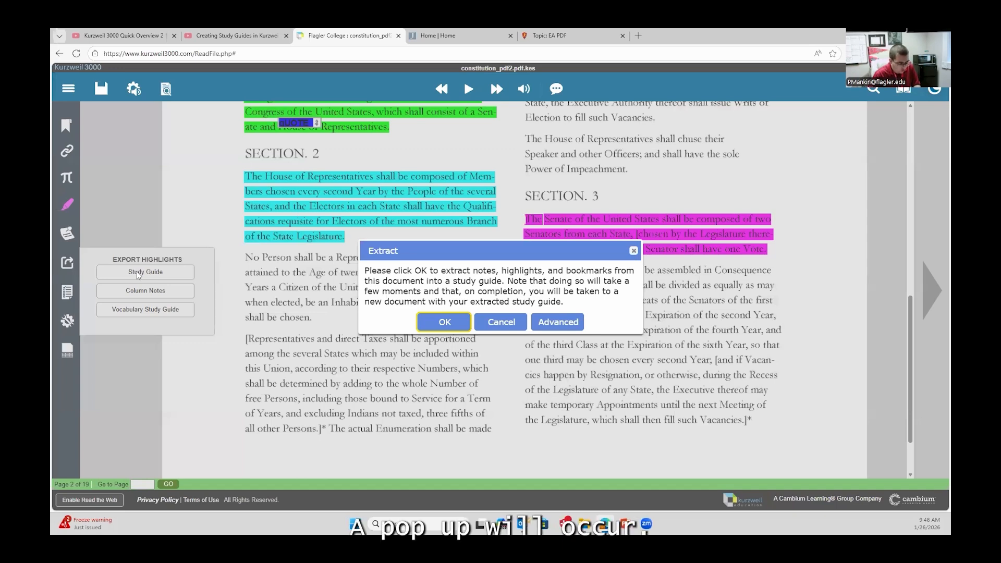
click(436, 329)
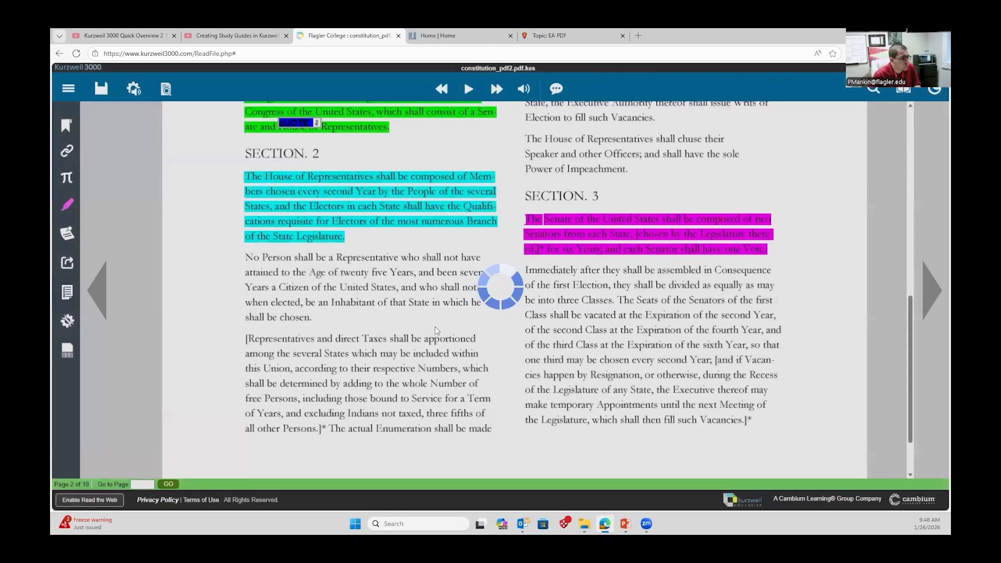